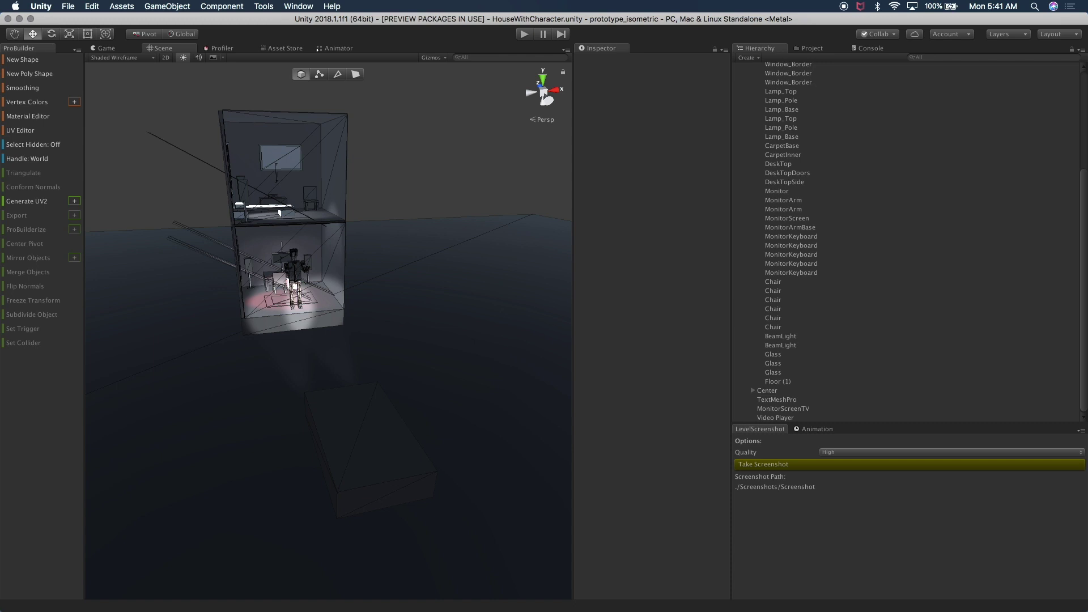
Lengthen the Floor (1) block in front of the house to a Z scale of about 14.6 and raise it to Y -8.7
mouse_move(406, 393)
left_mouse_down("alt")
mouse_move(372, 384)
mouse_move(479, 386)
mouse_move(425, 387)
left_mouse_up("alt")
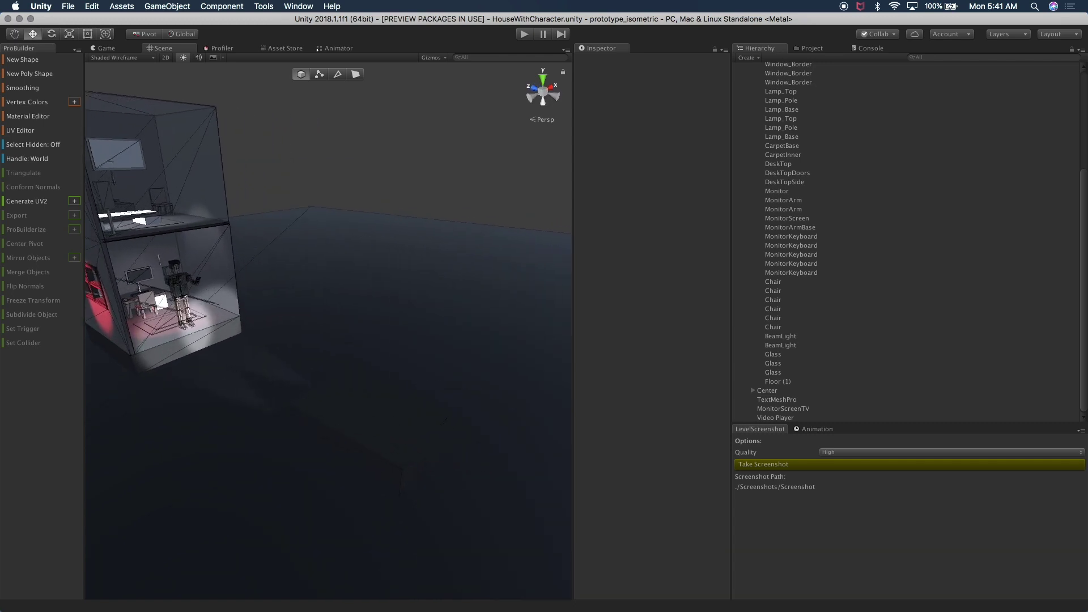
left_click(310, 385)
key("f")
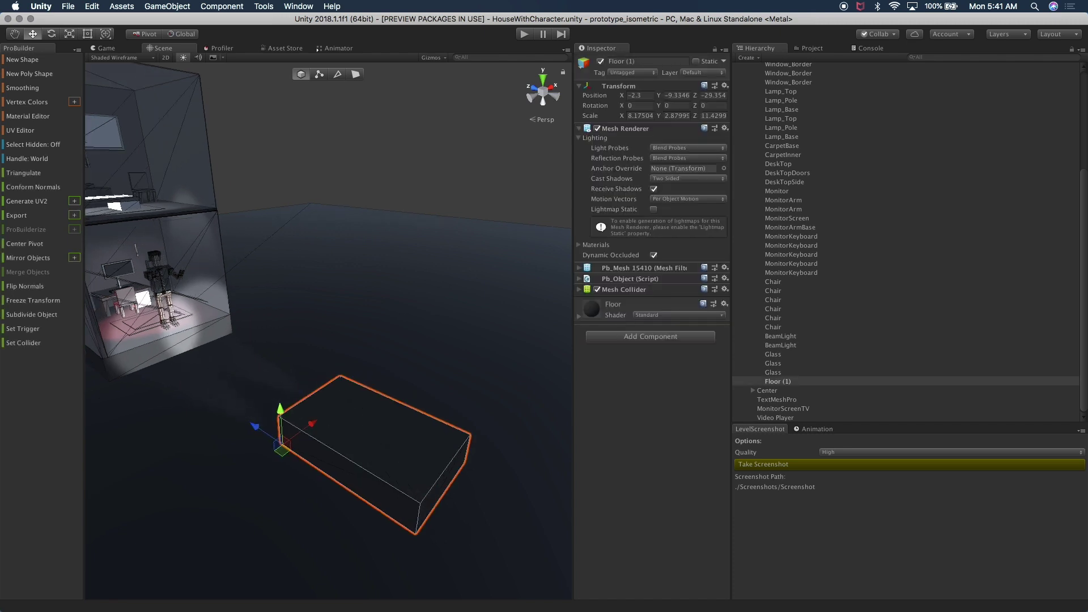
middle_click_drag(354, 442, 347, 381)
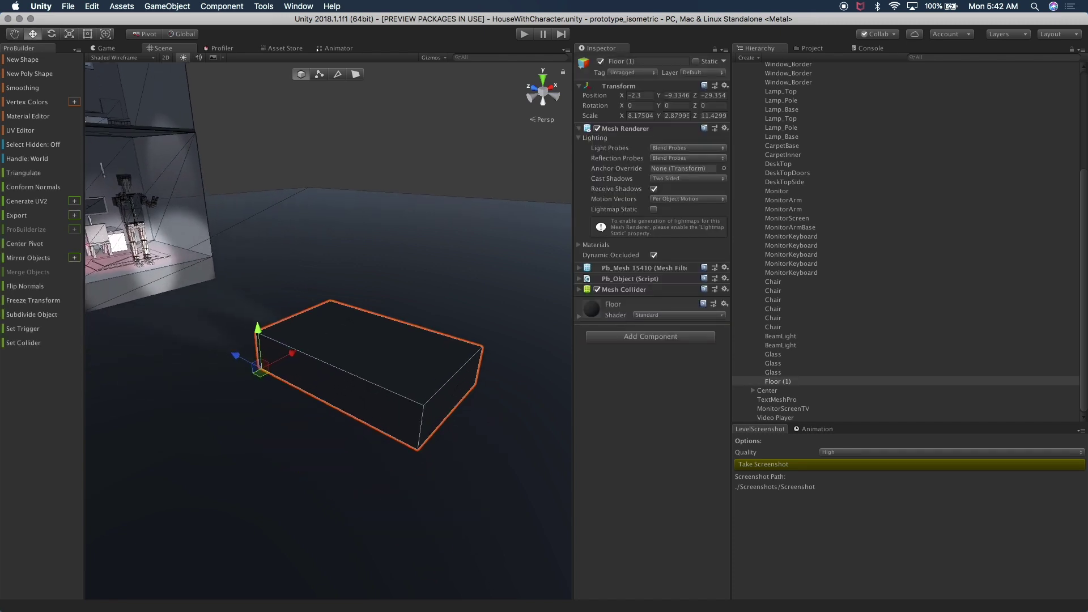
key("r")
left_click_drag(235, 357, 226, 357)
left_click_drag(329, 316, 258, 273, "alt")
key("w")
middle_click_drag(259, 273, 259, 277)
left_click_drag(260, 267, 294, 320, "alt")
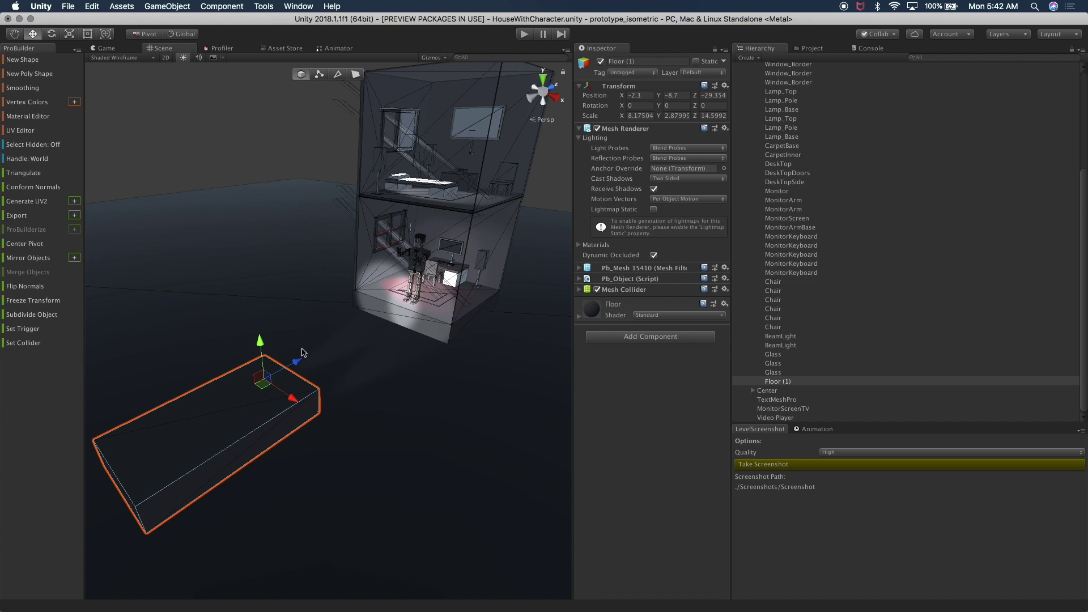
left_click_drag(291, 369, 321, 375, "alt")
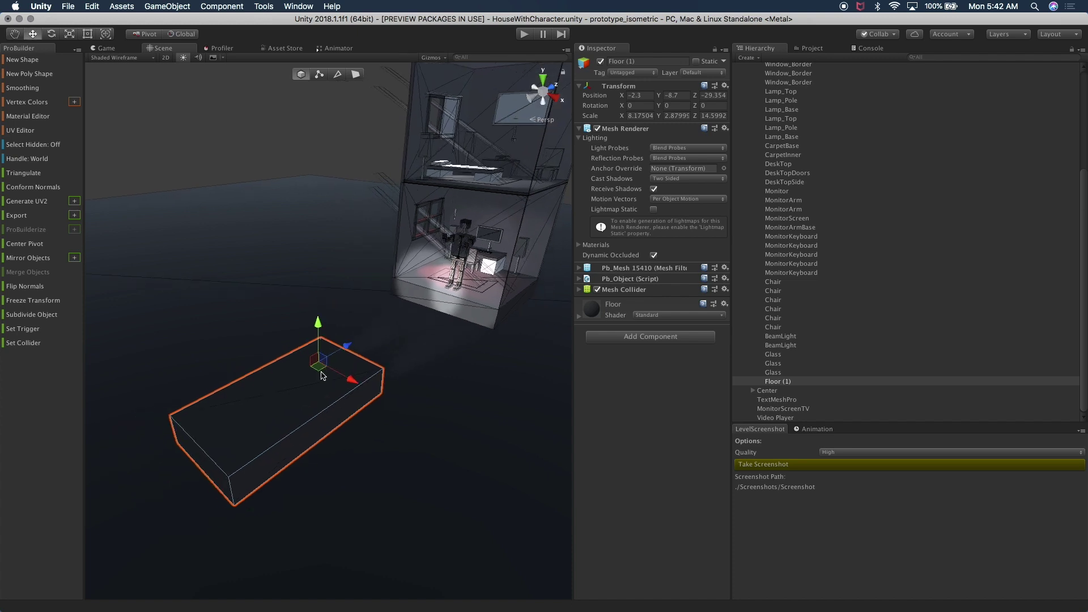
Inset the block's upper face and extrude the smaller face upward to form a car cabin
left_click(356, 76)
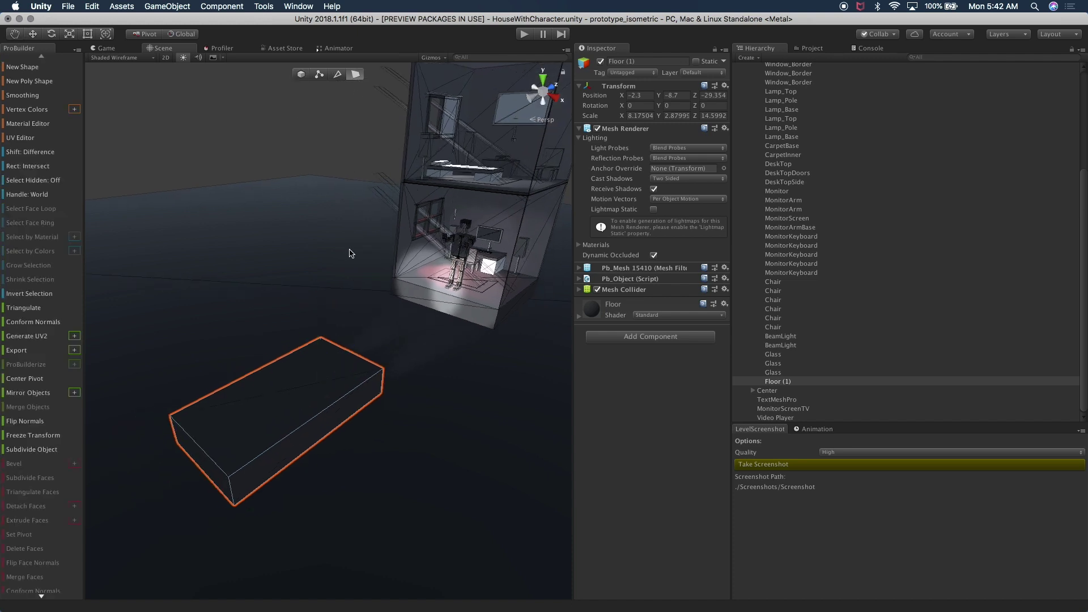
left_click(284, 395)
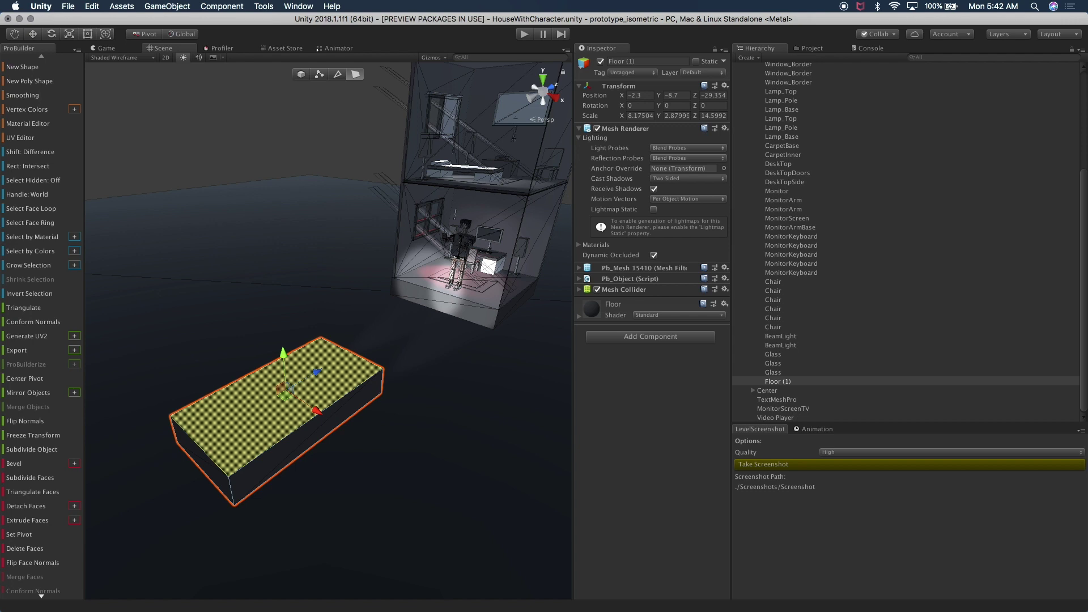
key("r")
mouse_move(286, 390)
left_mouse_down("shift")
mouse_move(273, 390)
mouse_move(286, 389)
left_mouse_up("shift")
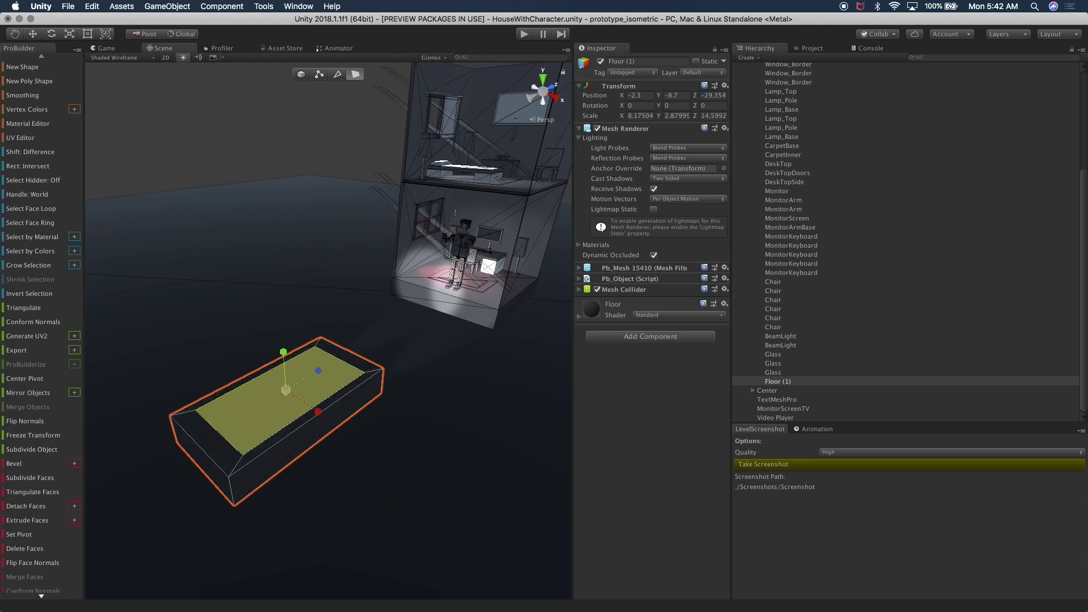
key("w")
left_click_drag(287, 361, 290, 319, "shift")
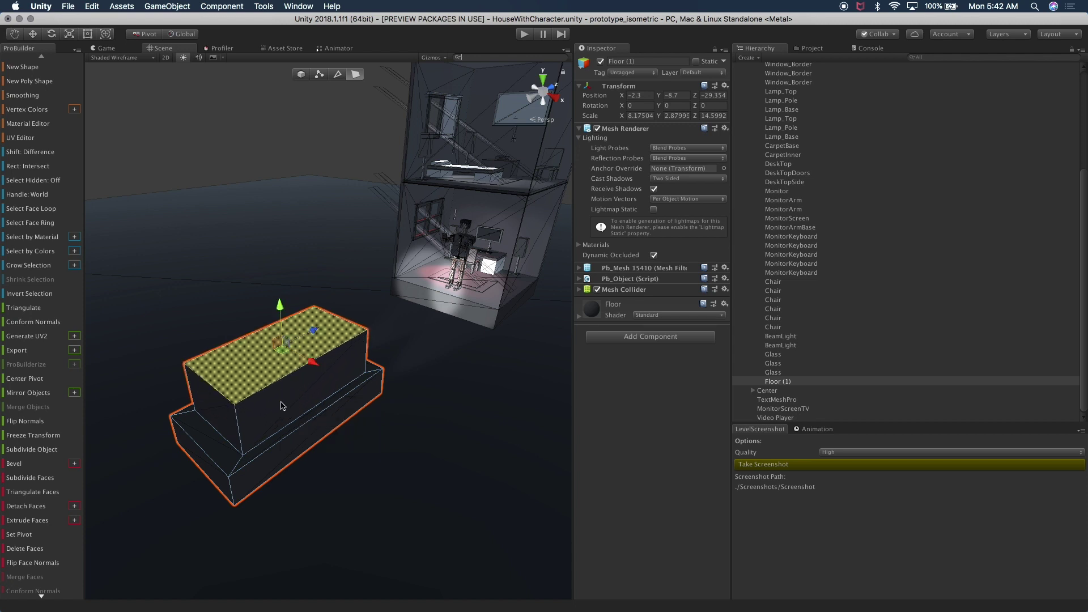
Move the cabin's front vertices backward along Z to leave a hood in front of the cabin
left_click_drag(319, 420, 406, 371, "alt")
left_click(403, 237)
left_click_drag(378, 316, 227, 389, "alt")
left_click(234, 448)
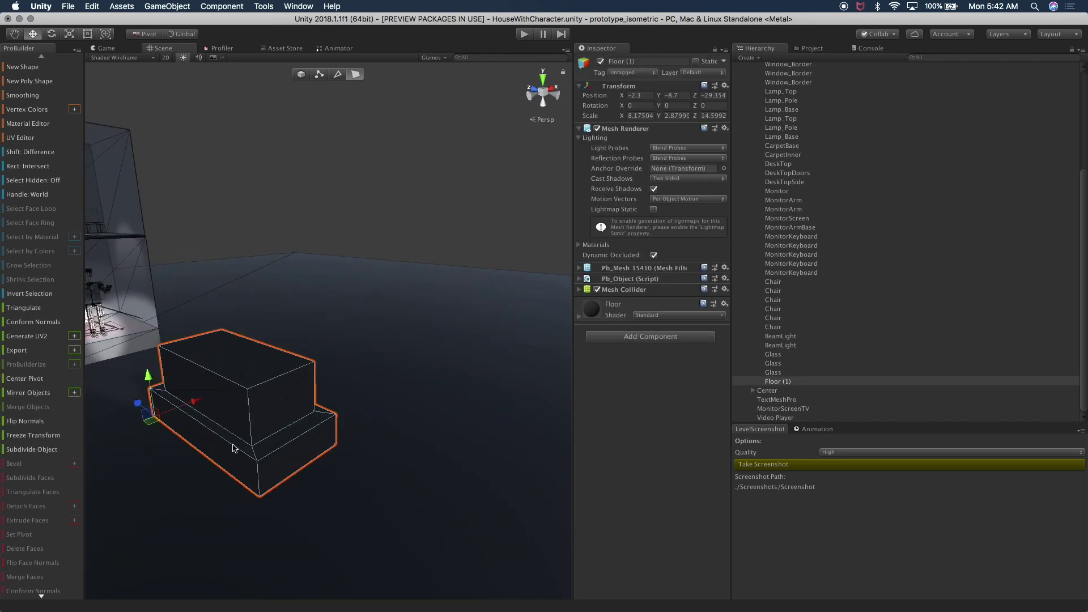
left_click(312, 76)
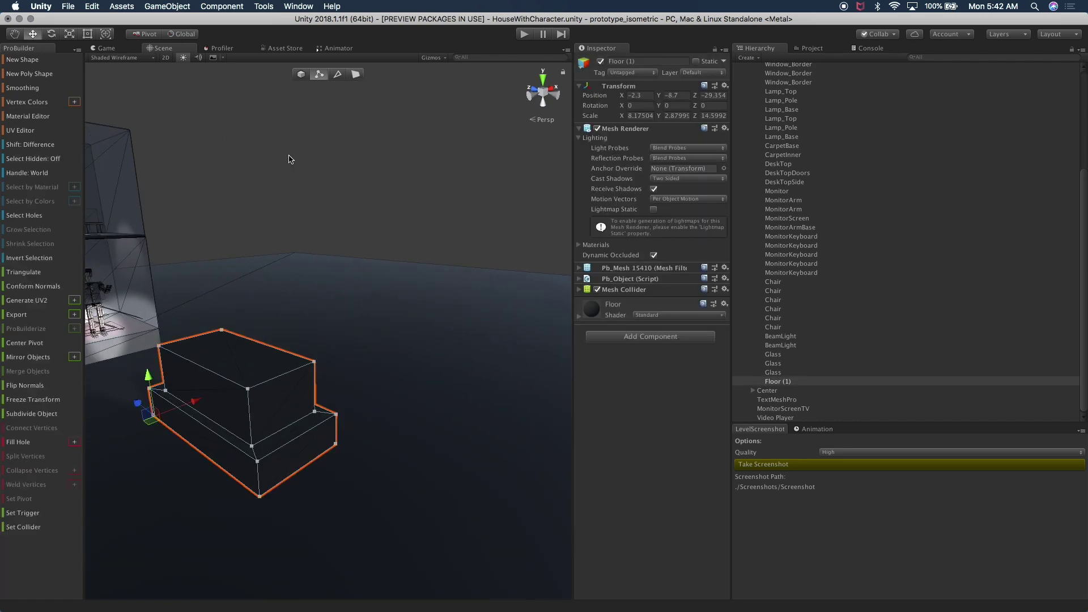
scroll(263, 304, "up", 2)
left_click_drag(216, 379, 331, 396, "alt")
left_click(313, 403)
left_click(411, 433, "shift")
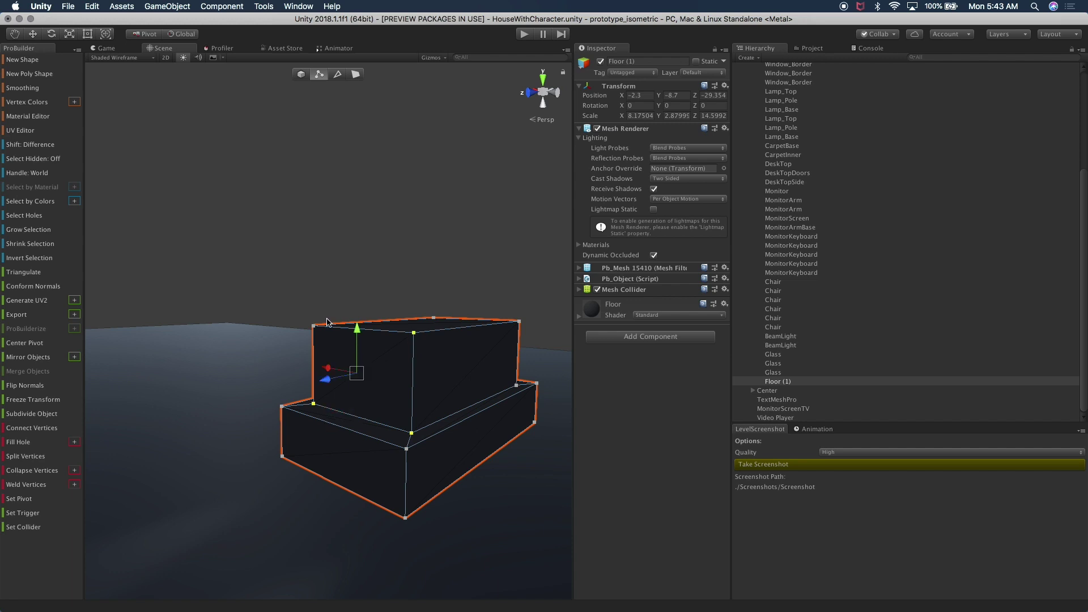
left_click_drag(386, 346, 316, 375, "alt")
left_click_drag(207, 431, 240, 387)
Slope the windshield by moving the cabin's two upper front vertices backward along Z
left_click_drag(452, 263, 271, 391)
left_click_drag(321, 319, 232, 379)
left_click_drag(198, 337, 221, 338)
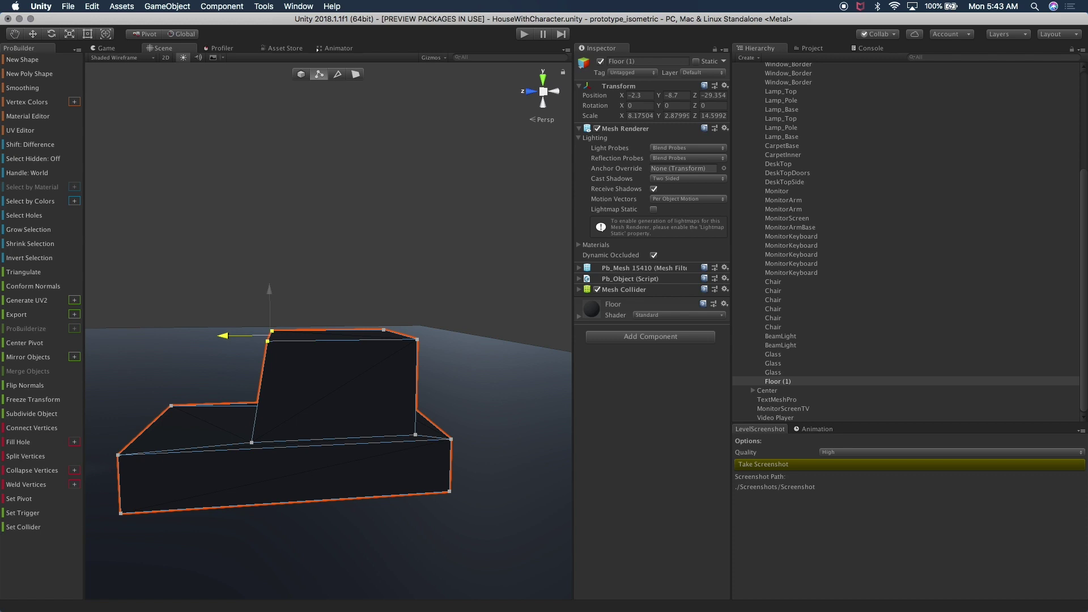
left_click_drag(220, 338, 221, 338)
left_click_drag(253, 388, 284, 376, "alt")
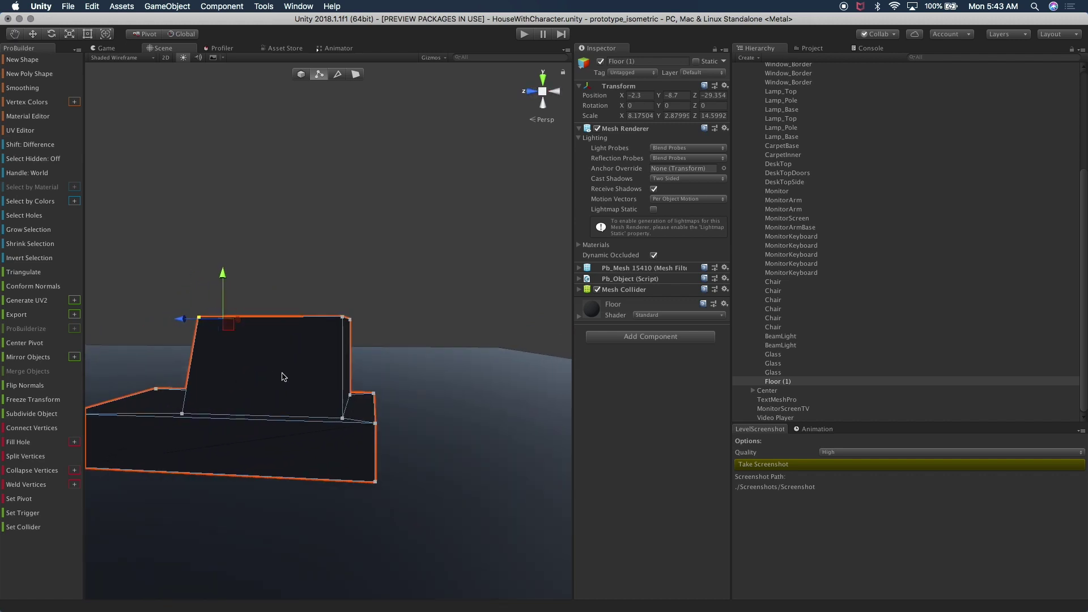
Extend the rear of the car body by moving its rear end vertices backward, and return to whole-object editing
left_click_drag(389, 366, 373, 501)
left_click_drag(321, 435, 345, 441)
left_click_drag(347, 359, 264, 396, "alt")
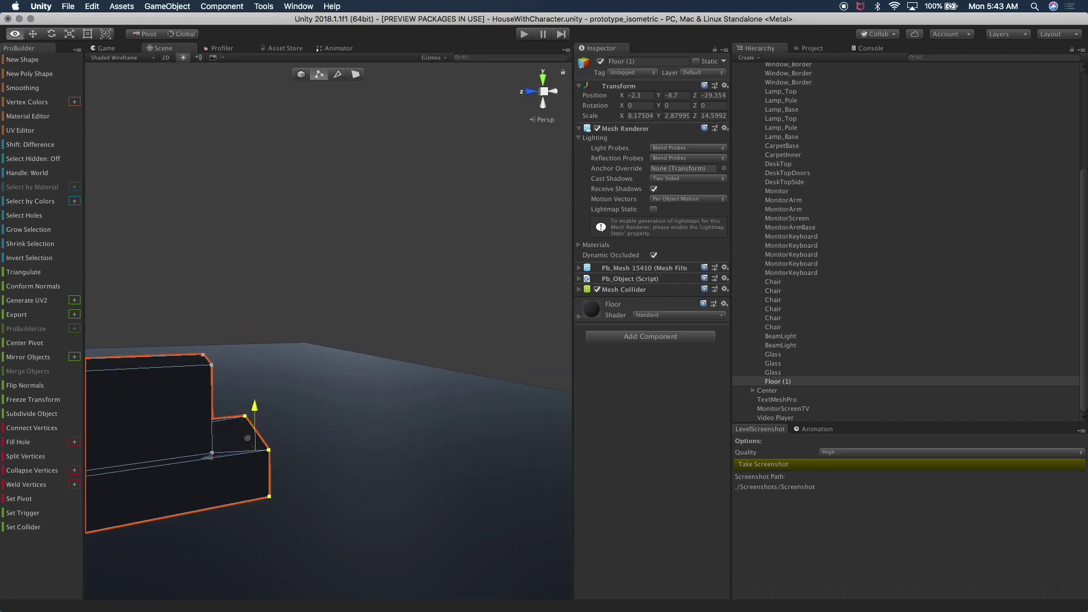
left_click_drag(337, 388, 325, 377, "alt")
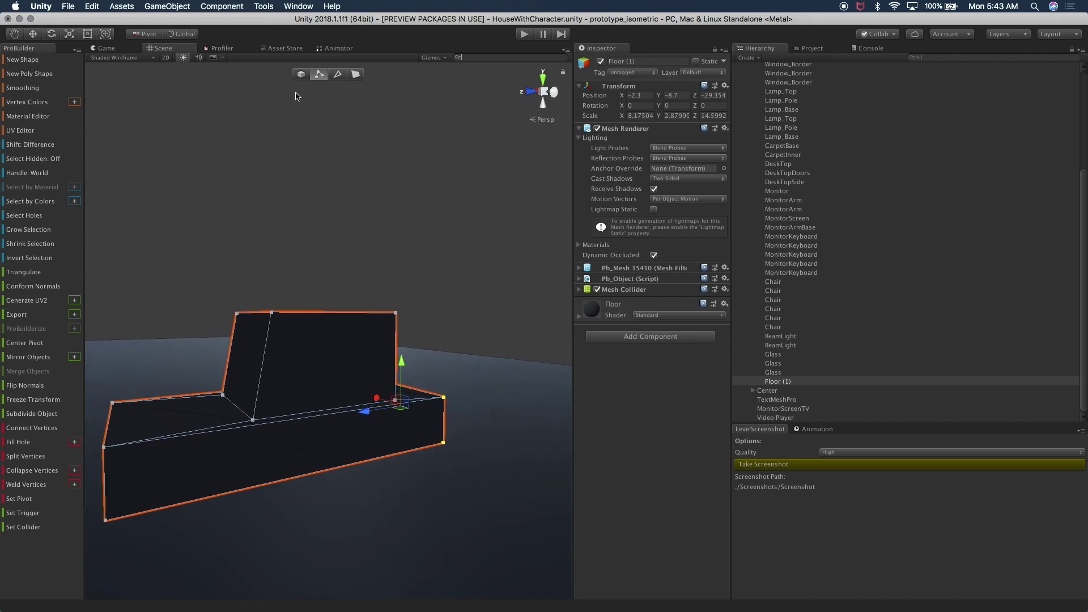
left_click(302, 76)
left_click(303, 168)
Build a new 1 × 1 × 1 ProBuilder cube
left_click_drag(323, 288, 301, 318, "alt")
right_click_drag(301, 318, 286, 410, "alt")
left_click_drag(286, 410, 325, 379, "alt+super")
left_click(302, 412)
mouse_move(301, 414)
left_mouse_down("alt")
mouse_move(369, 374)
mouse_move(303, 395)
left_mouse_up("alt")
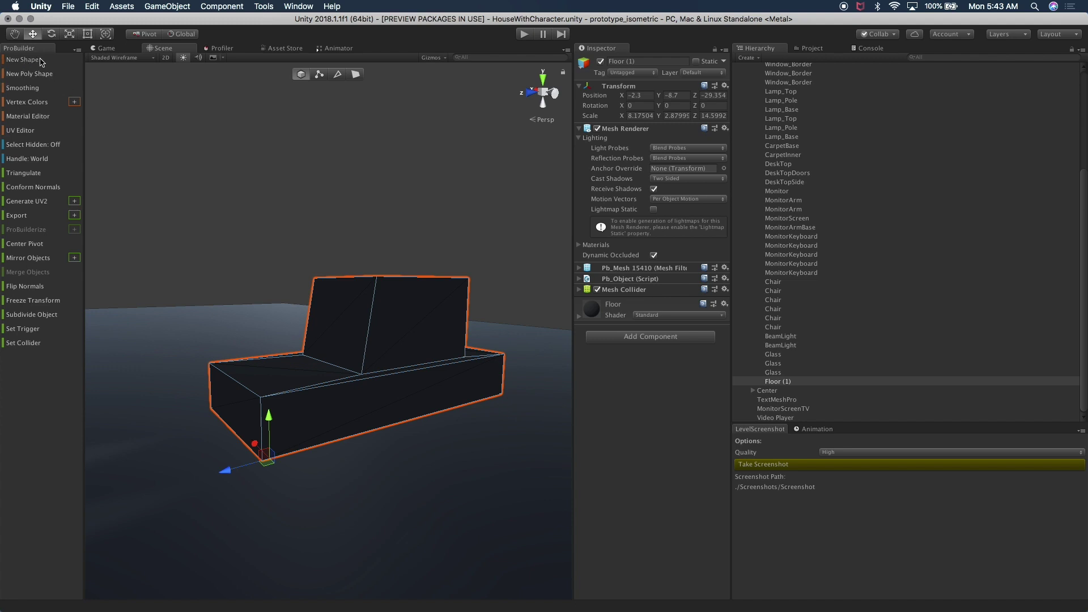
left_click(23, 59)
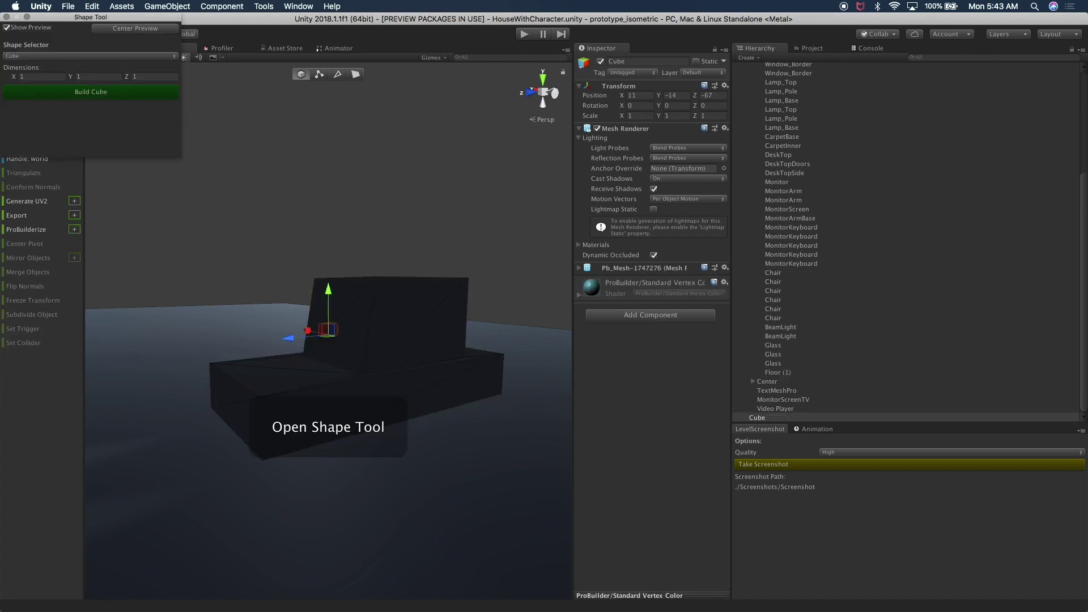
left_click(64, 91)
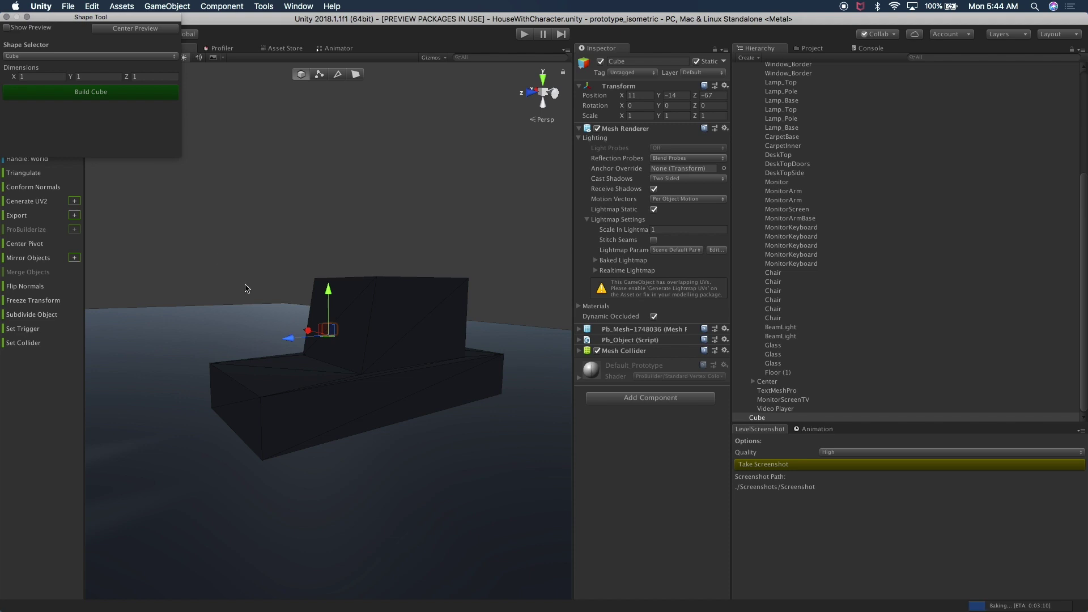
Move the new cube to the front corner of the car body, at about X 2.59 and Z -54.06
left_click_drag(289, 338, 189, 363)
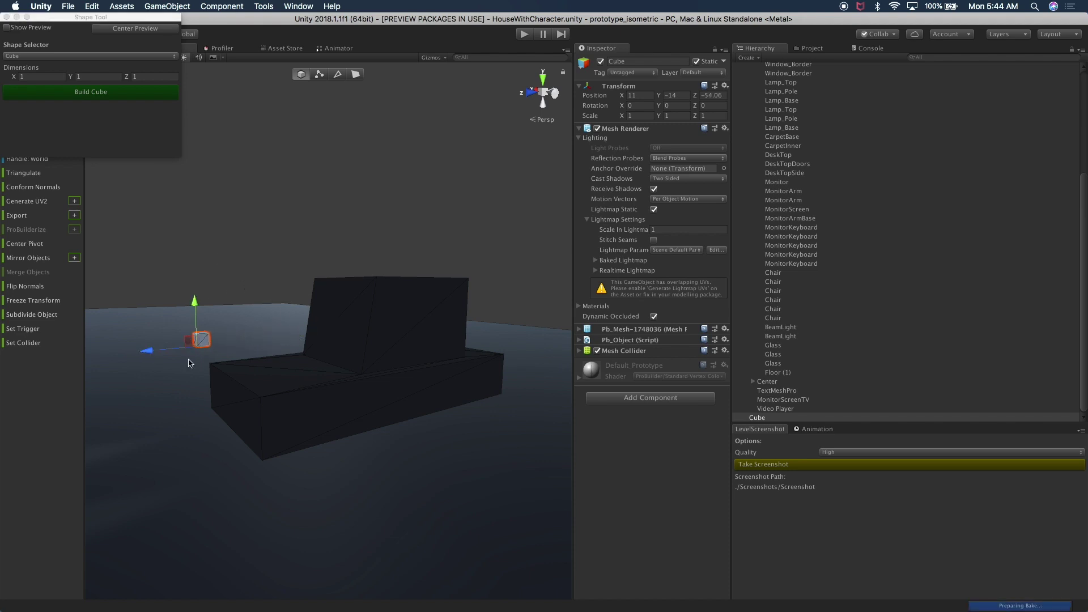
key("f")
scroll(375, 401, "down", 5)
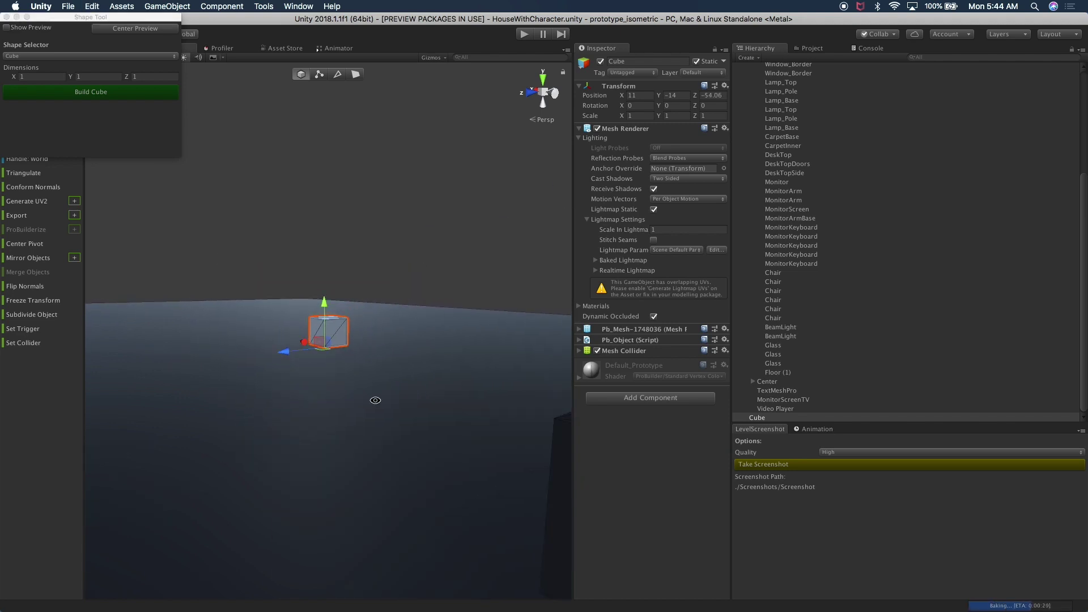
left_click_drag(375, 400, 450, 400, "alt")
middle_click_drag(449, 399, 243, 408)
left_click_drag(242, 408, 294, 399, "alt")
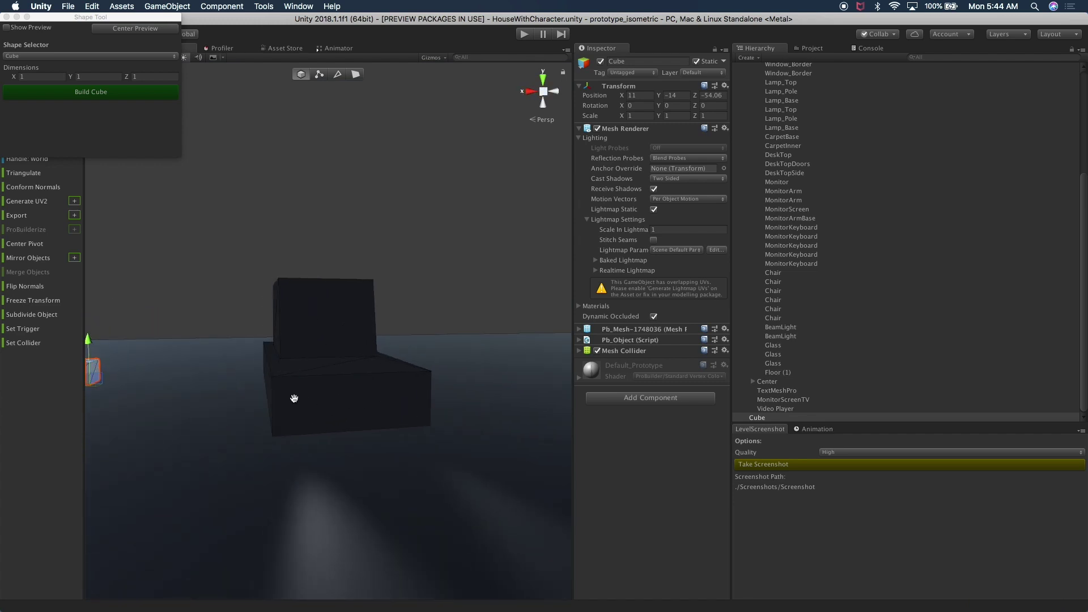
middle_click_drag(294, 398, 320, 399)
left_click_drag(88, 390, 266, 383)
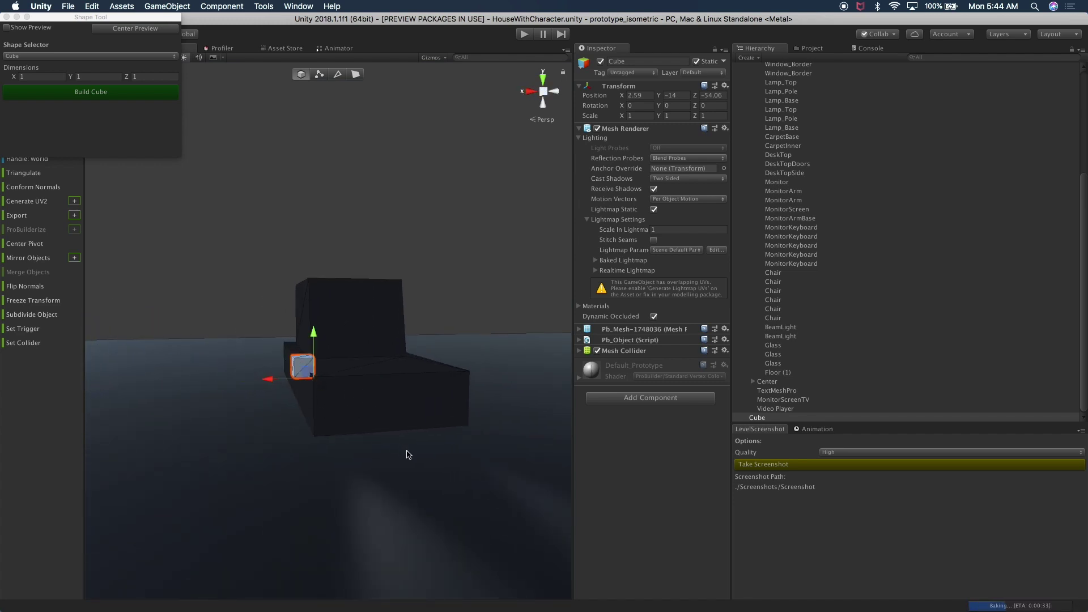
Scale the cube to about 1.93 in X and 0.43 in Z, and shift it to X 0.61
left_click_drag(398, 397, 343, 403, "alt")
left_click_drag(244, 383, 169, 406)
key("r")
key("f")
scroll(406, 409, "down", 5)
left_click_drag(406, 409, 311, 368, "alt")
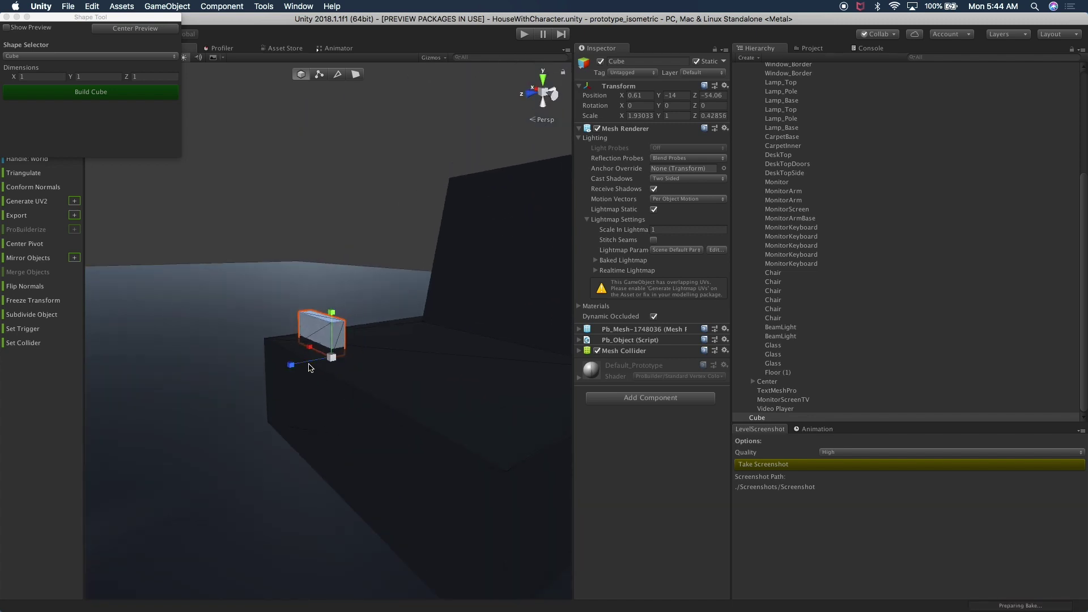
Lower the cube to Y -15.75 and set it into the car's front face at X 0.31 and Z -52.65
left_click(554, 95)
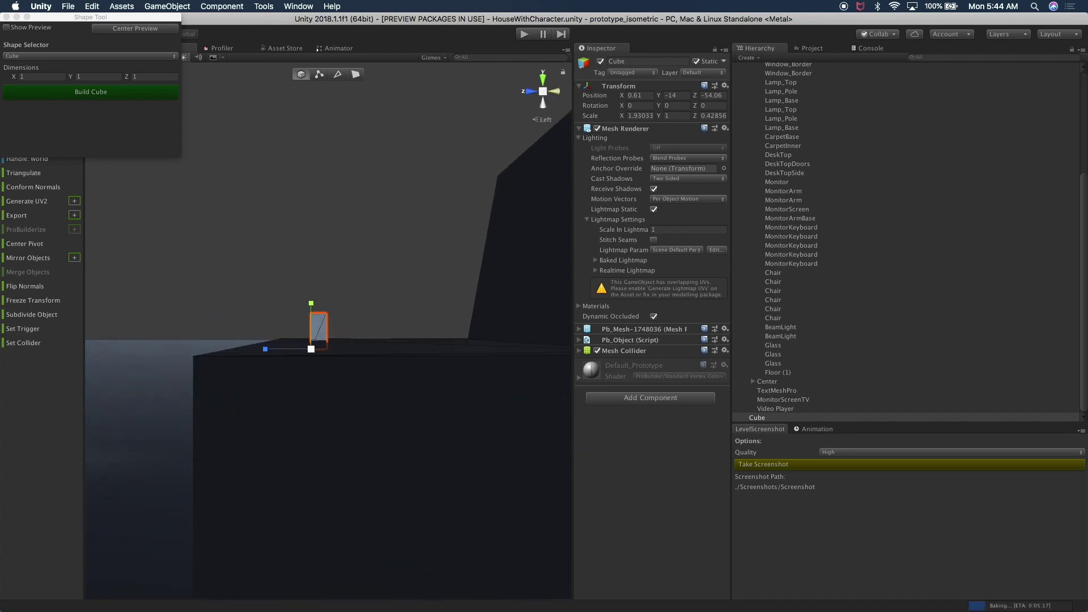
left_click(554, 96)
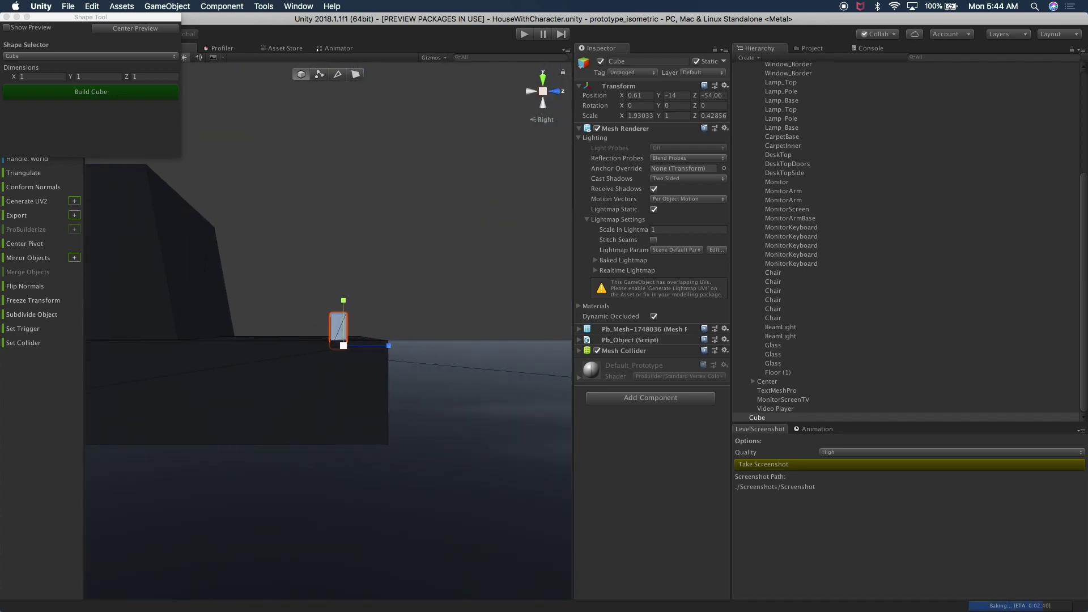
left_click(546, 93)
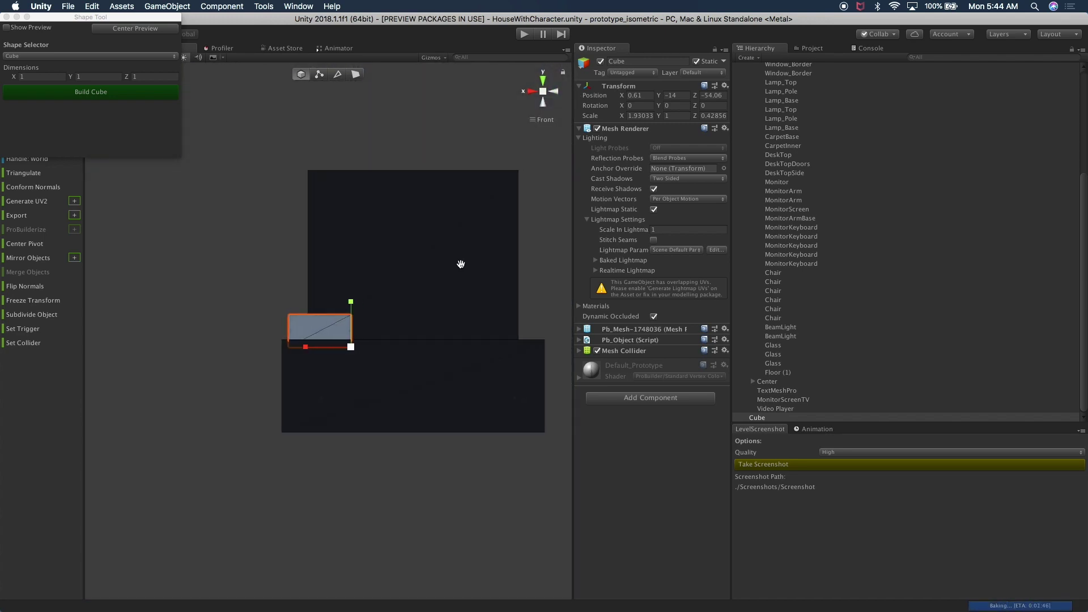
left_click_drag(338, 349, 334, 405)
left_click_drag(284, 441, 294, 441)
left_click(532, 91)
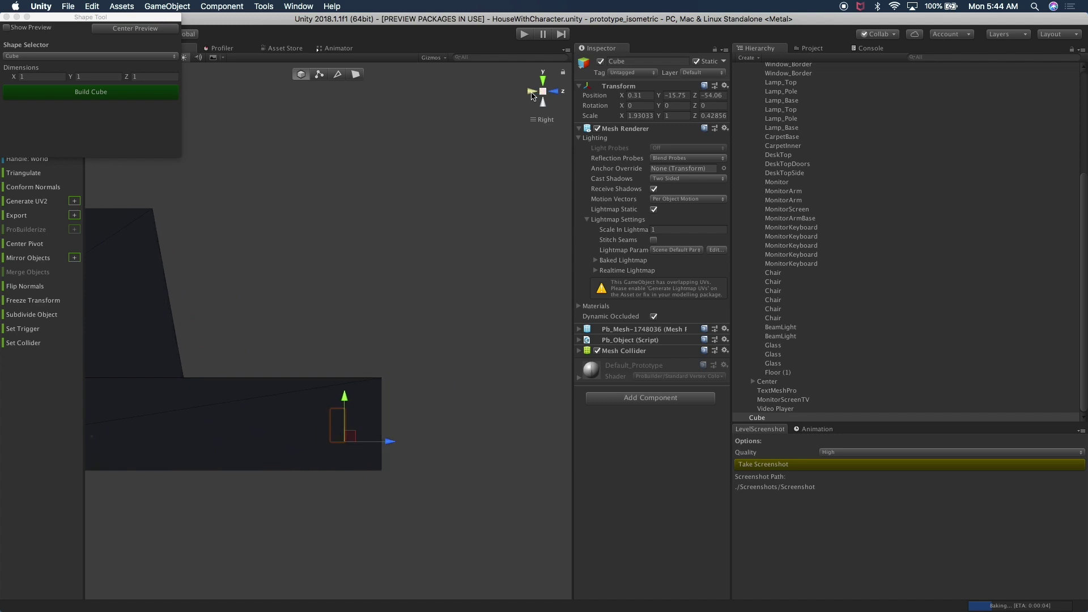
left_click_drag(390, 441, 433, 445)
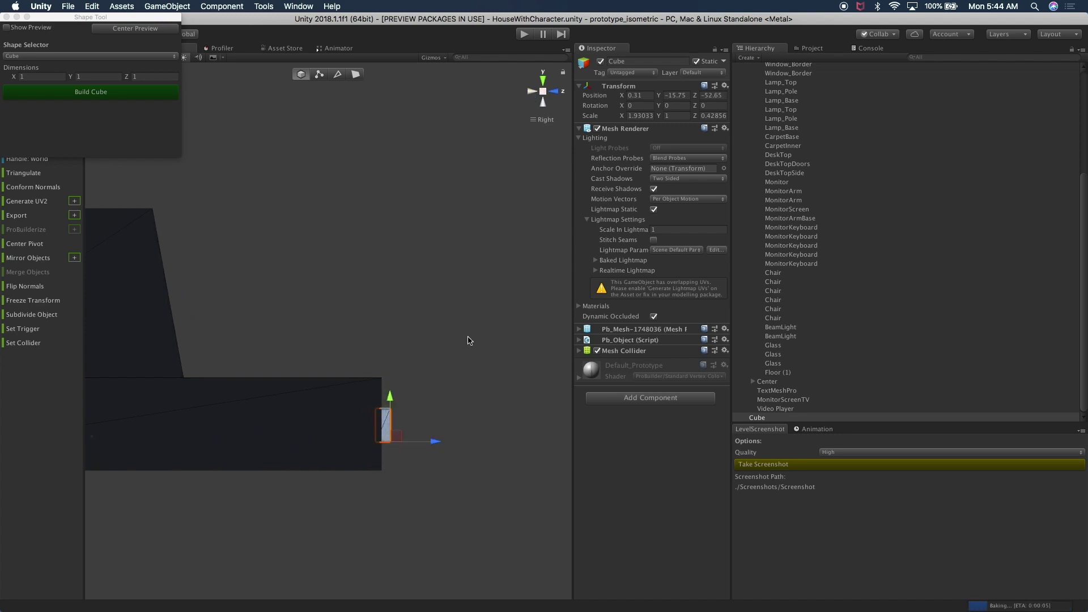
Shift the headlight cube sideways on the car's front face to X 0.12
left_click(533, 92)
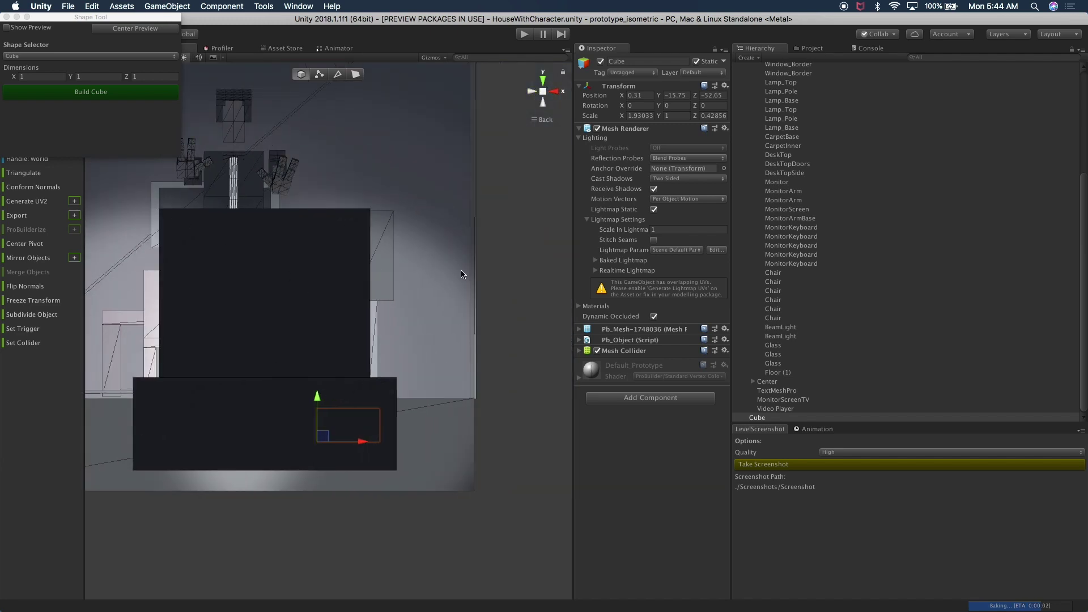
left_click(554, 91)
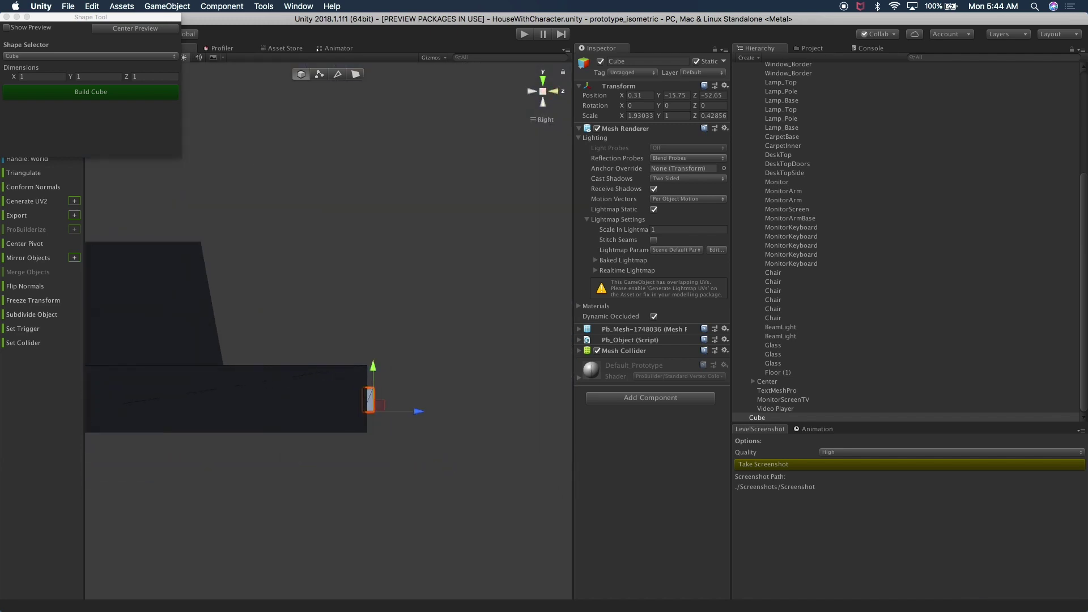
left_click(554, 92)
left_click_drag(294, 419, 298, 419)
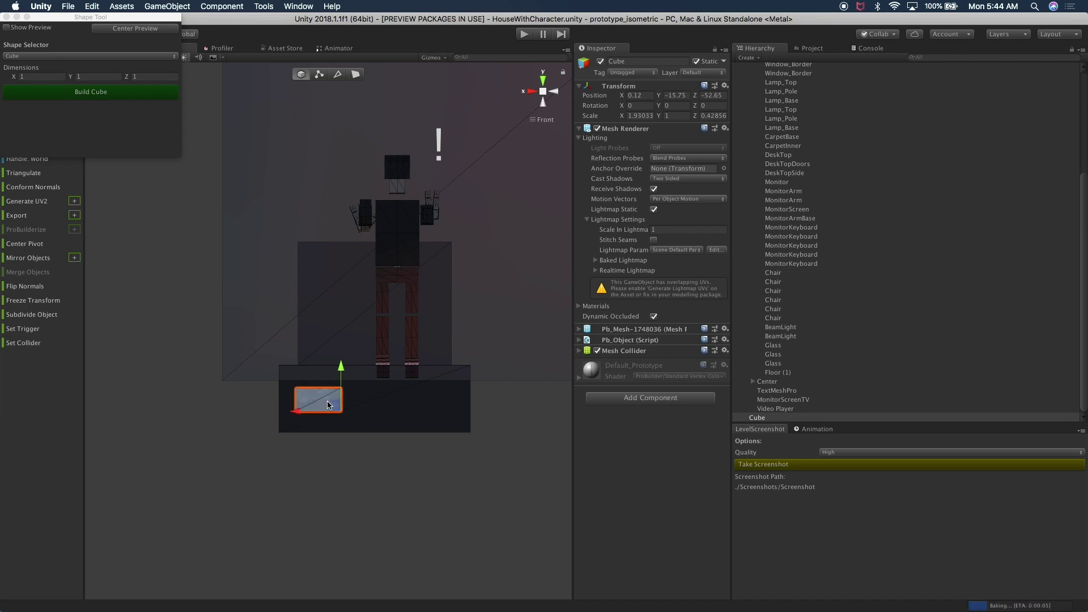
scroll(324, 406, "up", 3)
Thin the headlight cube to a Z scale of about 0.345 and place it at Z -52.6 on the front face
left_click(542, 92)
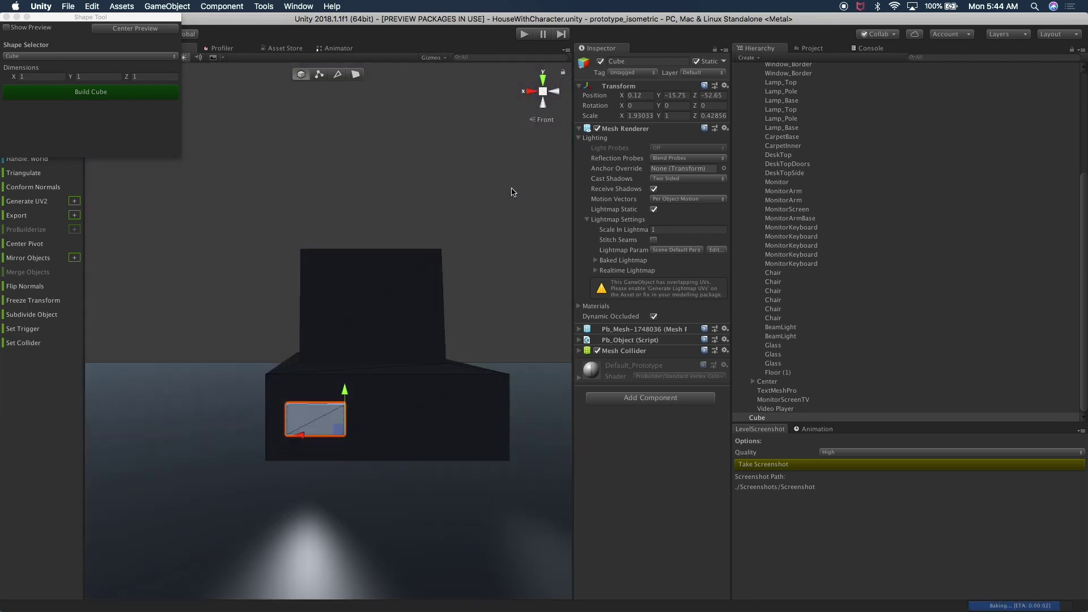
left_click_drag(442, 384, 427, 433, "alt")
key("r")
key("w")
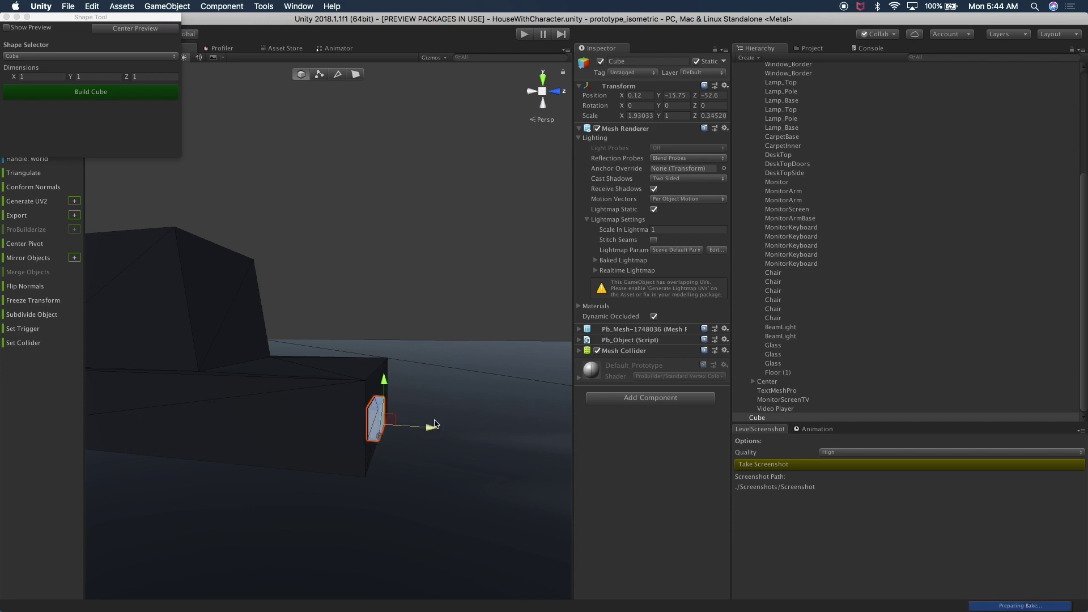
left_click(462, 360)
left_click_drag(461, 360, 221, 335, "alt")
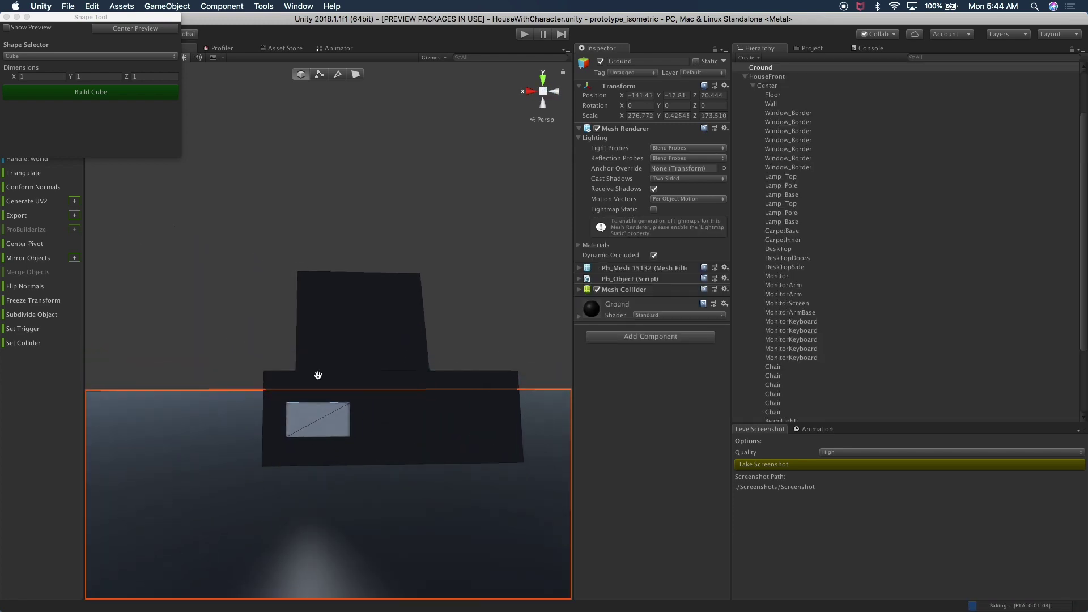
Duplicate the headlight cube and move the copy across the car's front face to X -4.42
left_click(294, 424)
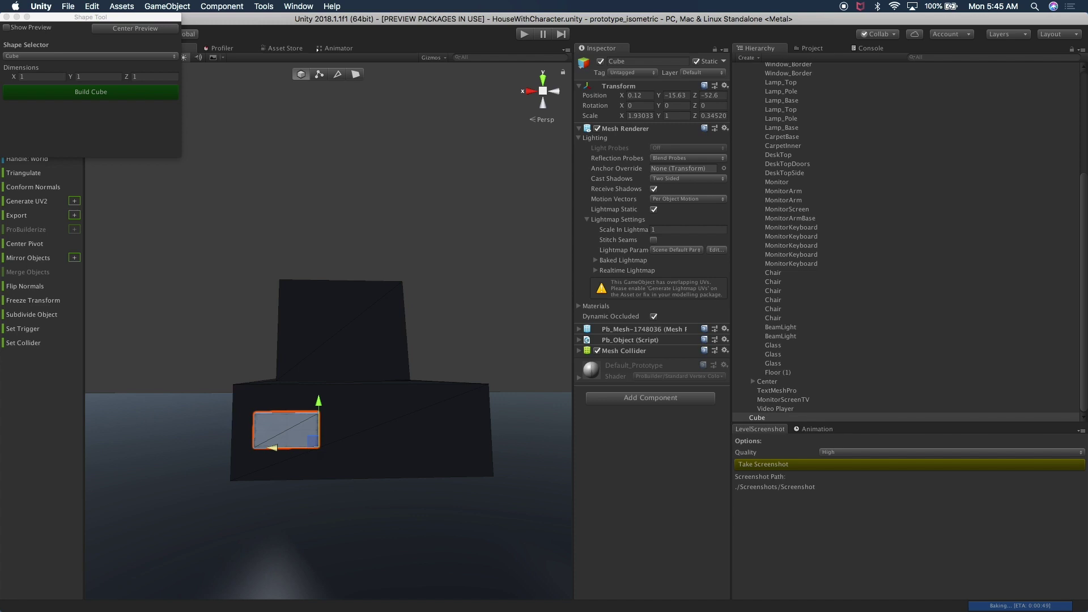
key("super+d")
left_click_drag(274, 447, 421, 439)
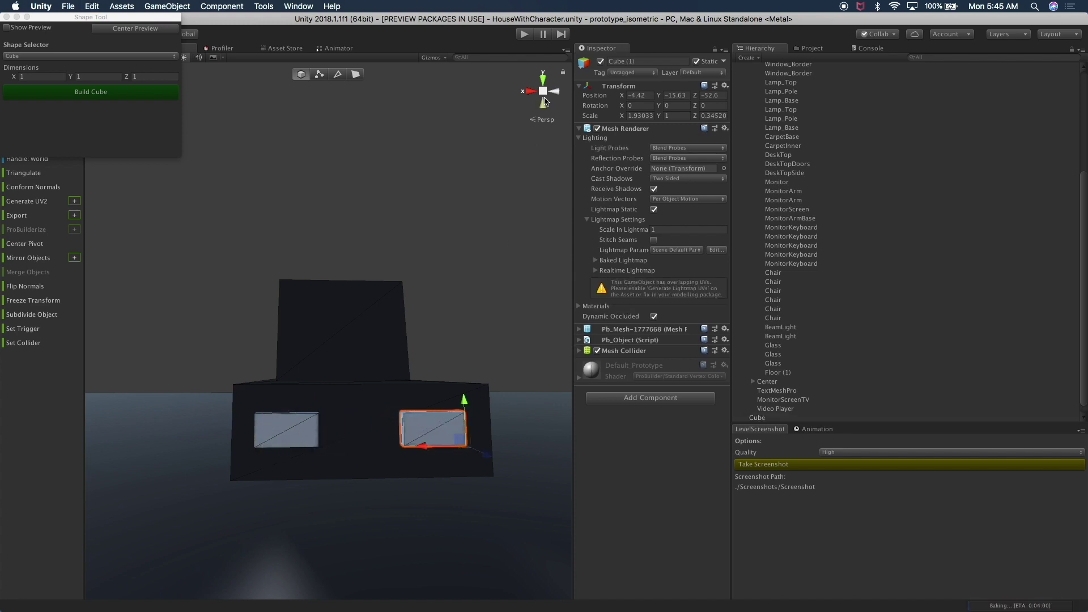
Compare both headlights from the front in isometric and perspective projection, and nudge the copied headlight slightly sideways
left_click(535, 120)
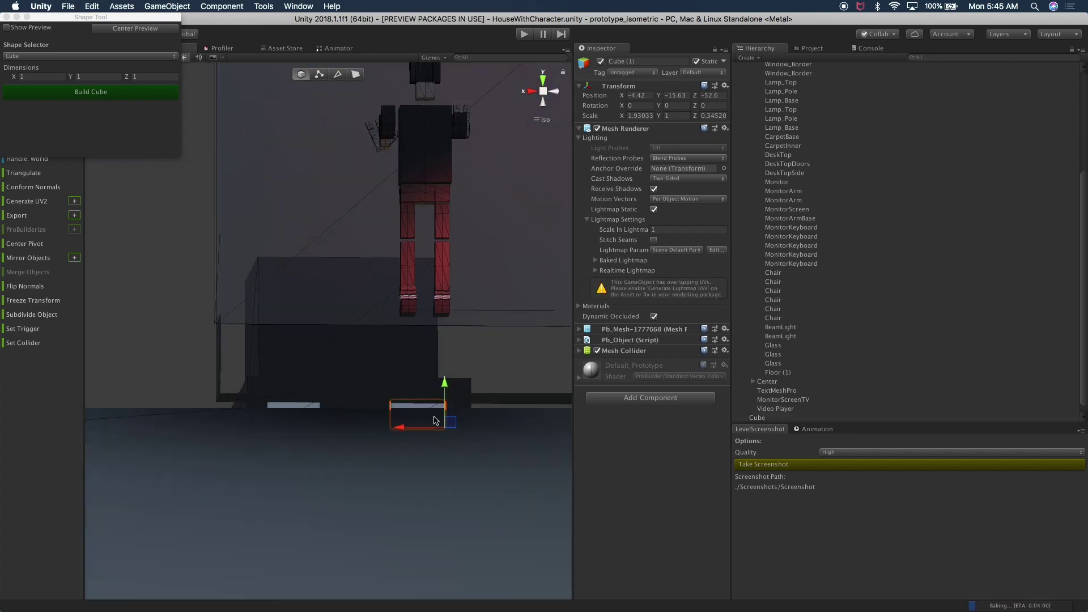
scroll(434, 416, "up", 3)
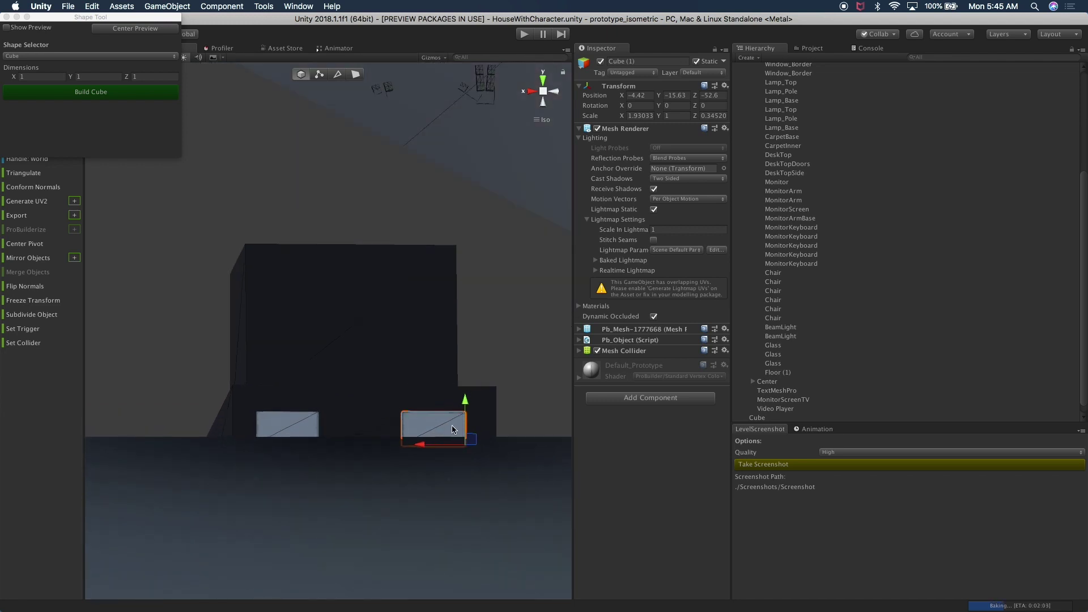
scroll(454, 429, "up", 3)
middle_click_drag(387, 406, 378, 403)
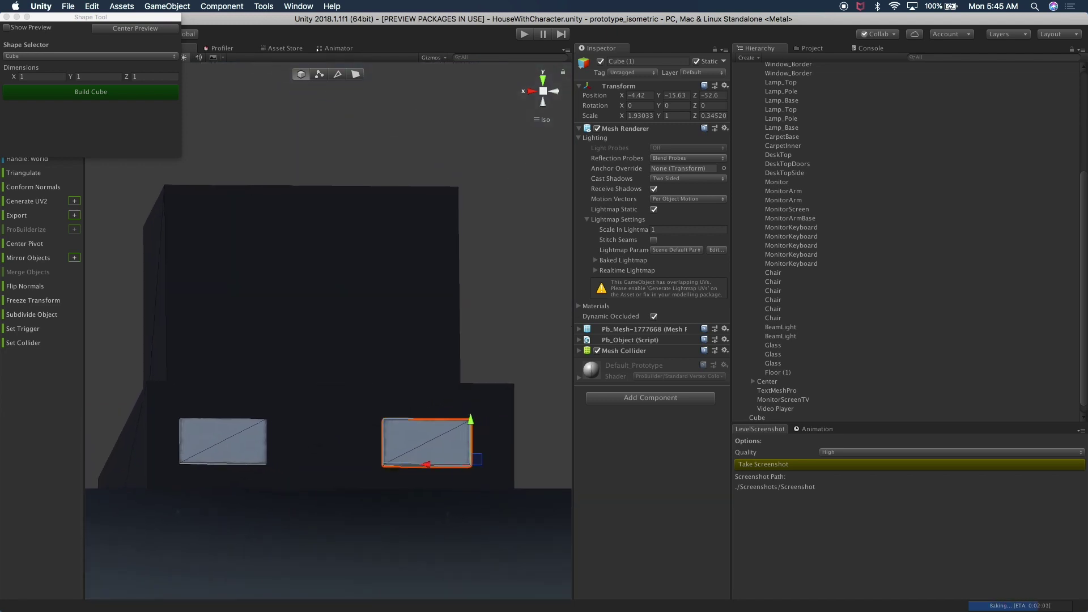
left_click_drag(428, 469, 428, 468)
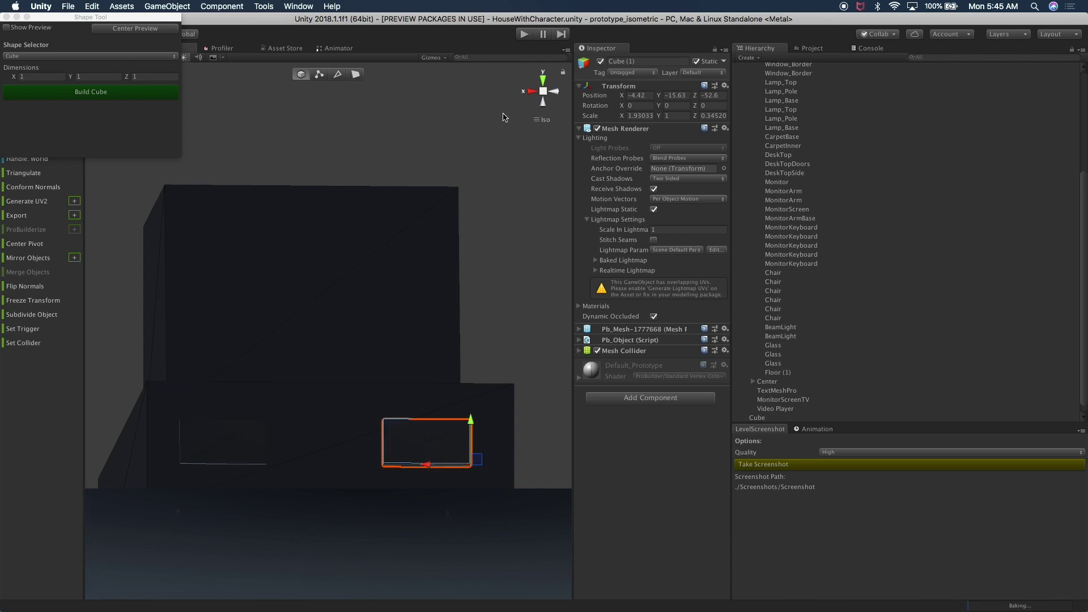
left_click(543, 95)
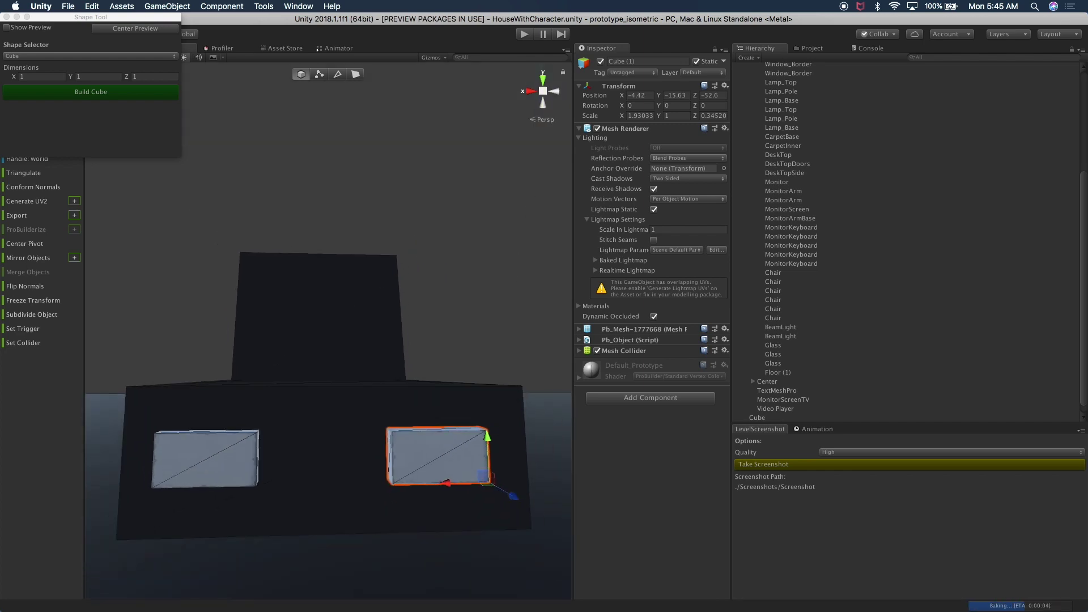
left_click_drag(354, 337, 360, 374, "alt")
scroll(442, 384, "down", 3)
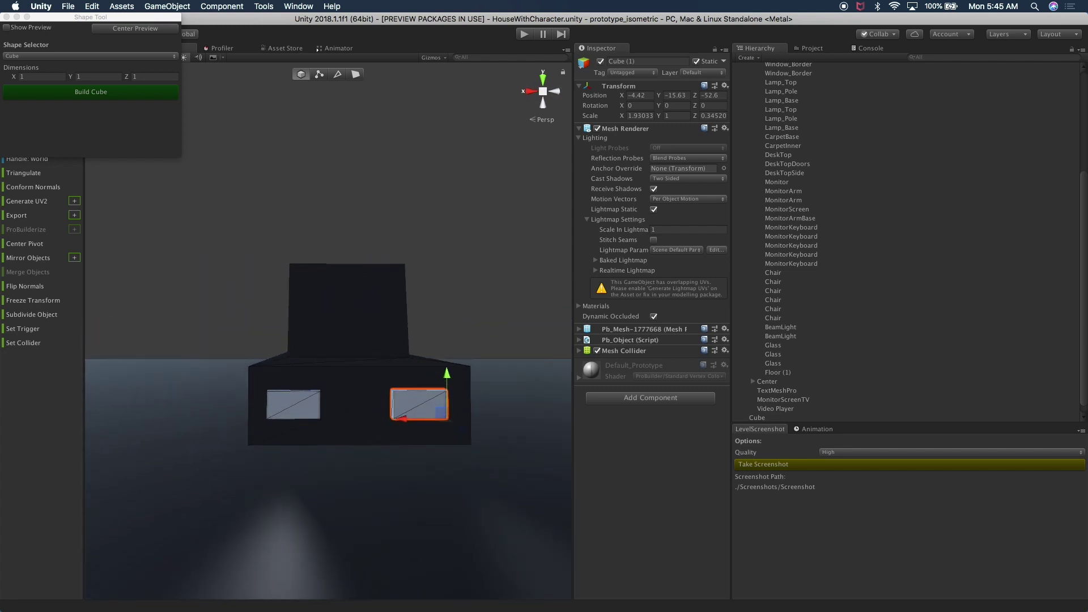
left_click_drag(408, 418, 411, 418)
Duplicate the first headlight and move the copy through the car to its rear face at Z -71.41
left_click(448, 302)
left_click_drag(448, 302, 326, 496, "alt")
left_click(369, 465)
key("super+d")
key("super+d")
left_click_drag(476, 413, 180, 420)
key("f")
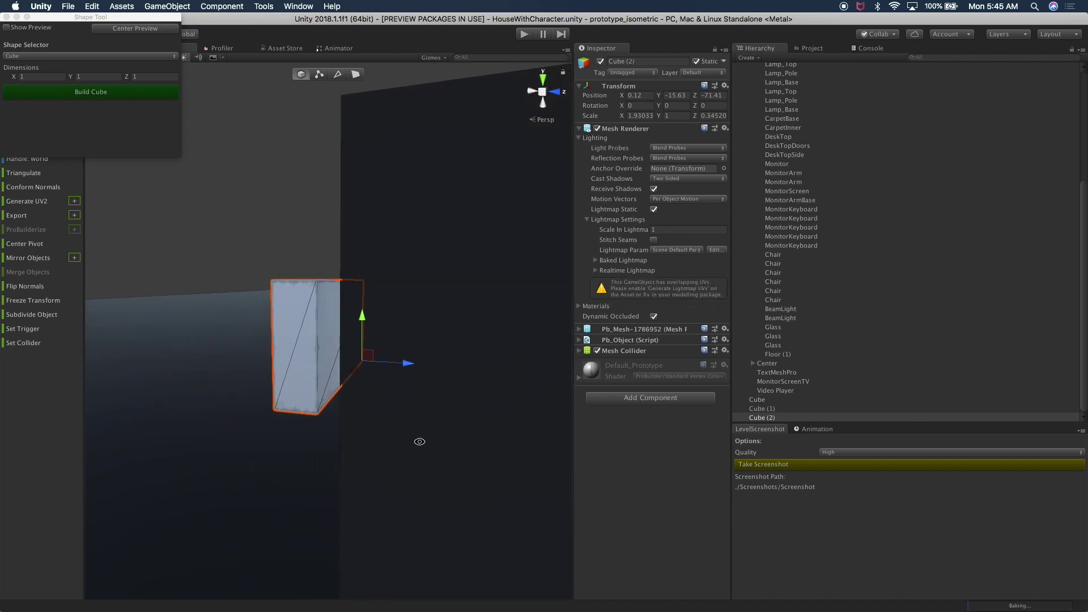
Flatten the rear cube into a thin plate scaled to about 1.96 in X, 1.06 in Y and 0.07 in Z
left_click_drag(423, 439, 538, 442, "alt")
left_click_drag(543, 399, 287, 346, "alt")
key("r")
left_click_drag(351, 328, 318, 336)
left_click_drag(310, 295, 310, 292)
left_click_drag(332, 354, 334, 356)
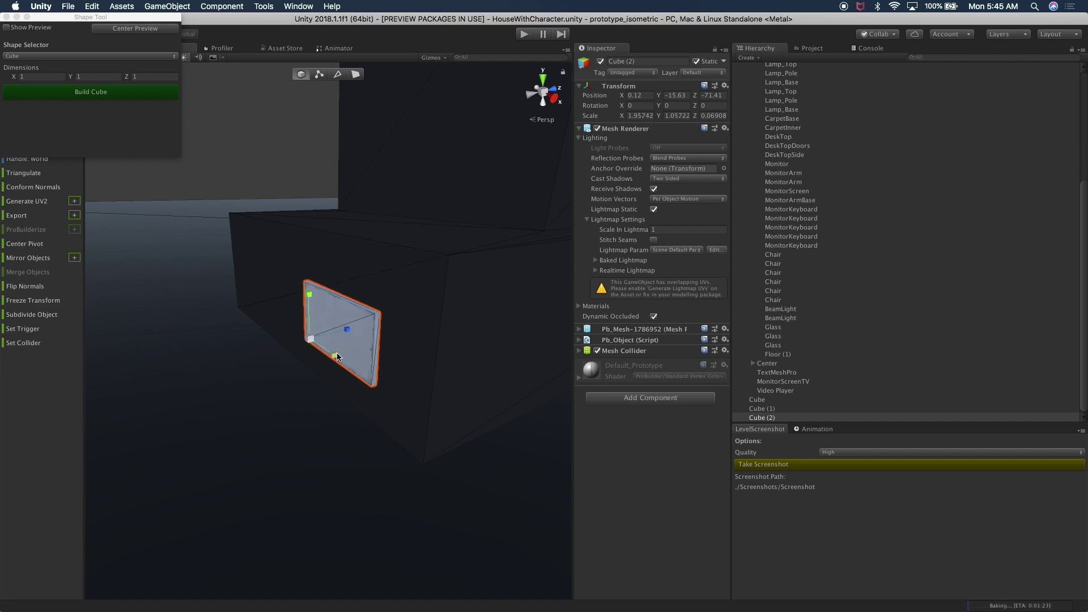
Slide the thin plate sideways to the middle of the car's rear face, and clear the selection
left_click(553, 97)
left_click_drag(381, 238, 255, 413, "alt")
left_click_drag(412, 368, 296, 375, "alt")
left_click_drag(372, 381, 285, 324)
left_click(323, 278)
left_click(346, 263)
left_click_drag(358, 288, 396, 267, "alt")
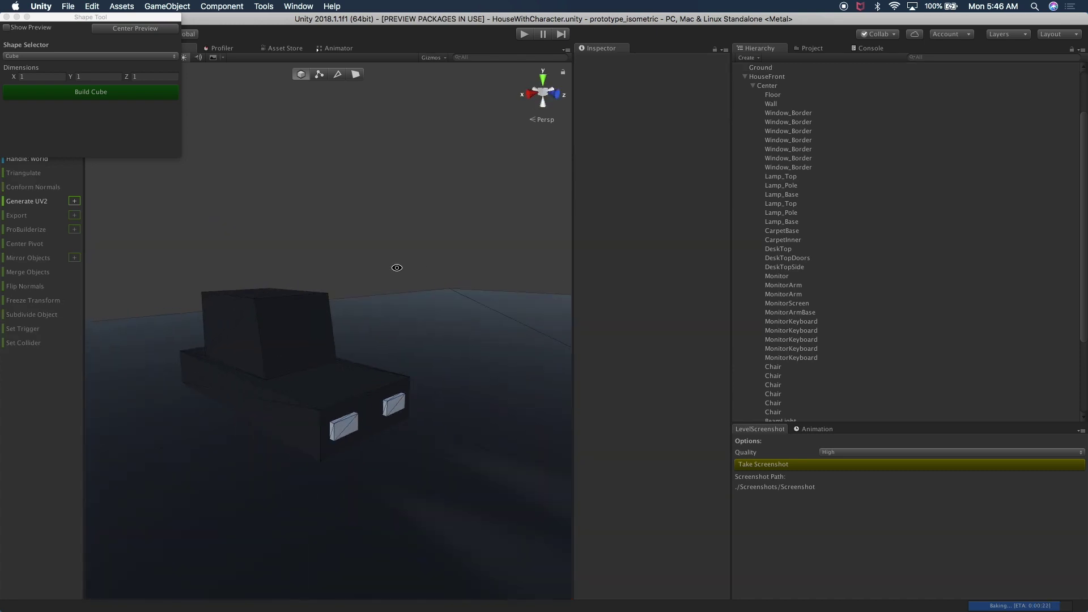
Select the car body, close the Shape Tool window, and switch ProBuilder to face selection mode
scroll(395, 338, "up", 3)
left_click_drag(415, 357, 310, 367, "alt")
left_click(333, 354)
left_click_drag(393, 334, 479, 299, "alt")
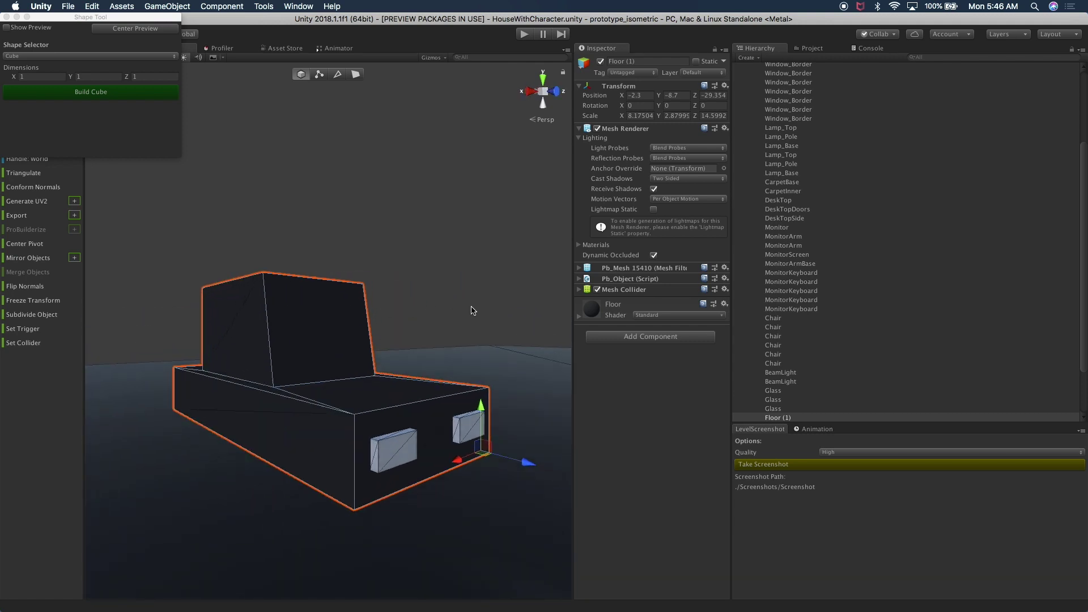
left_click(7, 17)
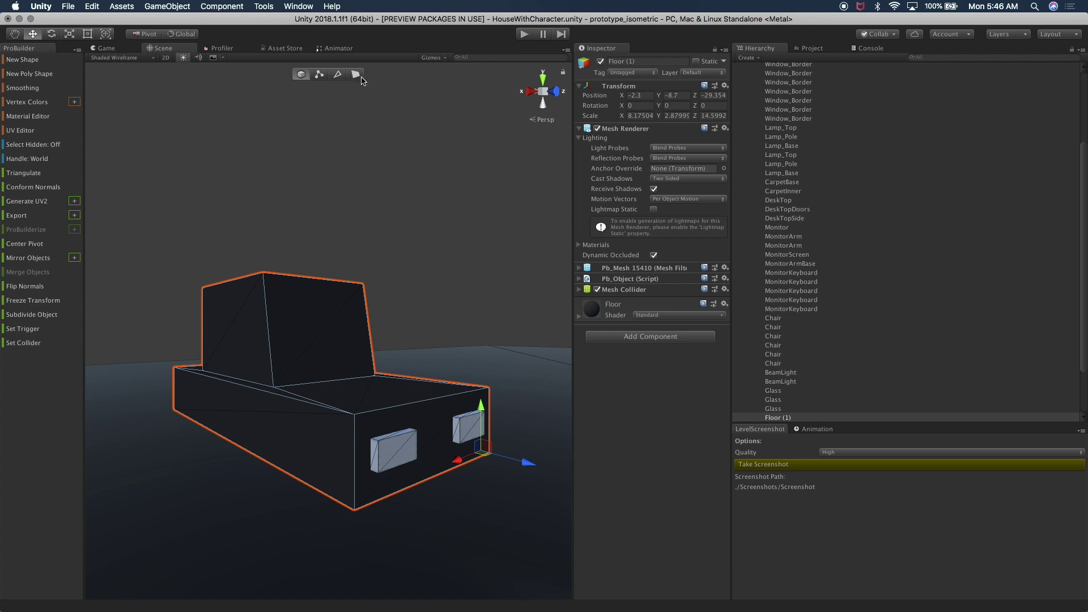
left_click(359, 77)
Select the rear face of the car's cabin
left_click(350, 334)
left_click_drag(395, 335, 374, 362, "alt")
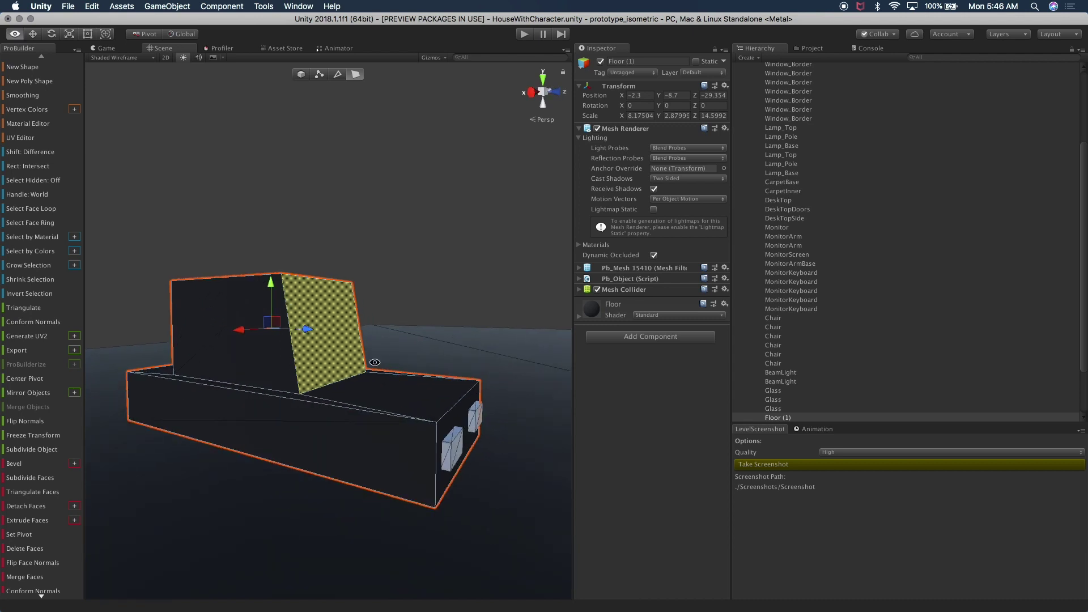
left_click(196, 296)
left_click_drag(195, 296, 281, 353, "alt")
left_click(282, 351, "shift")
left_click(285, 348)
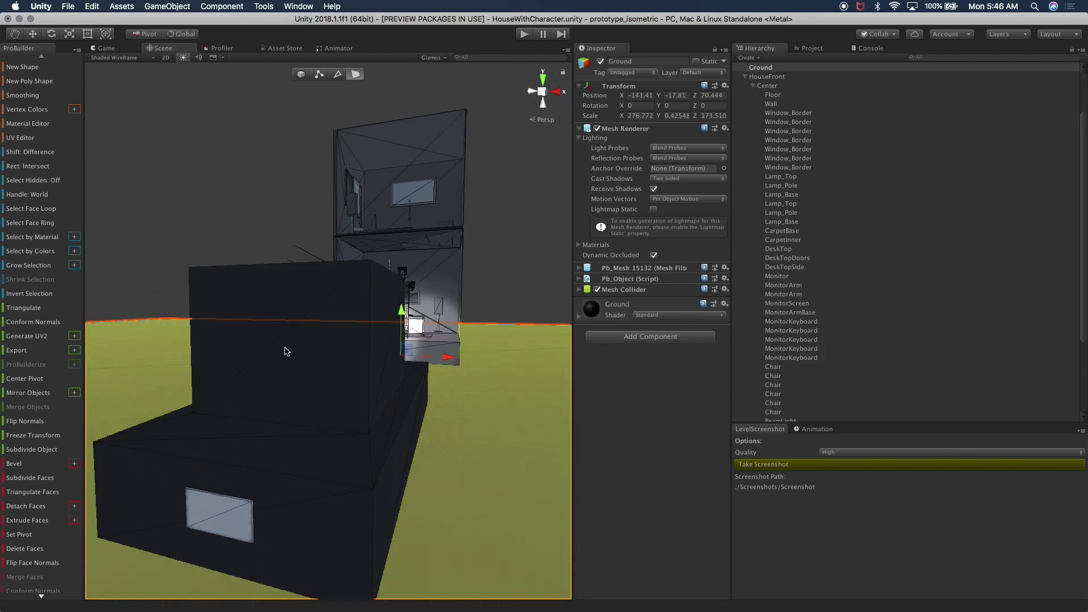
left_click(293, 319)
left_click(325, 298)
left_click_drag(328, 298, 304, 314, "alt")
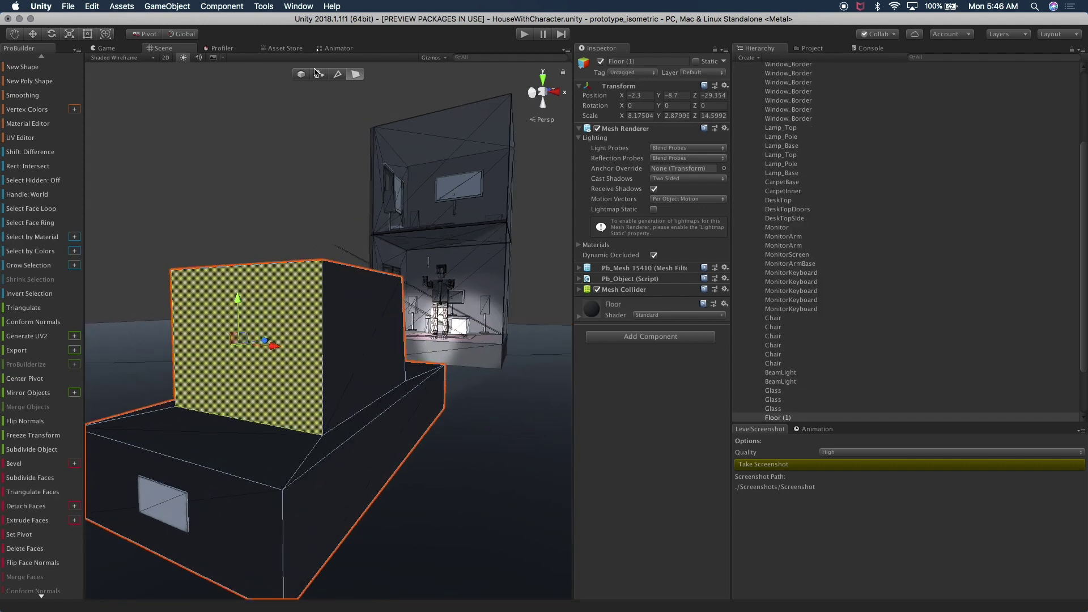
Inset the cabin's rear face with a thin border and extrude it slightly inward as a recessed window
key("r")
scroll(63, 456, "down", 3)
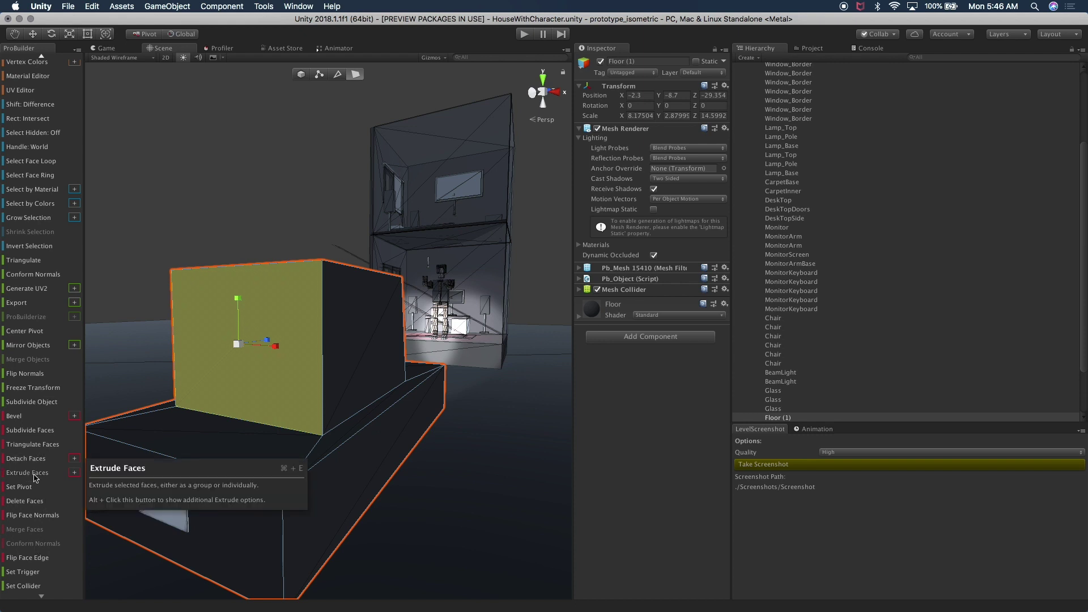
key("w")
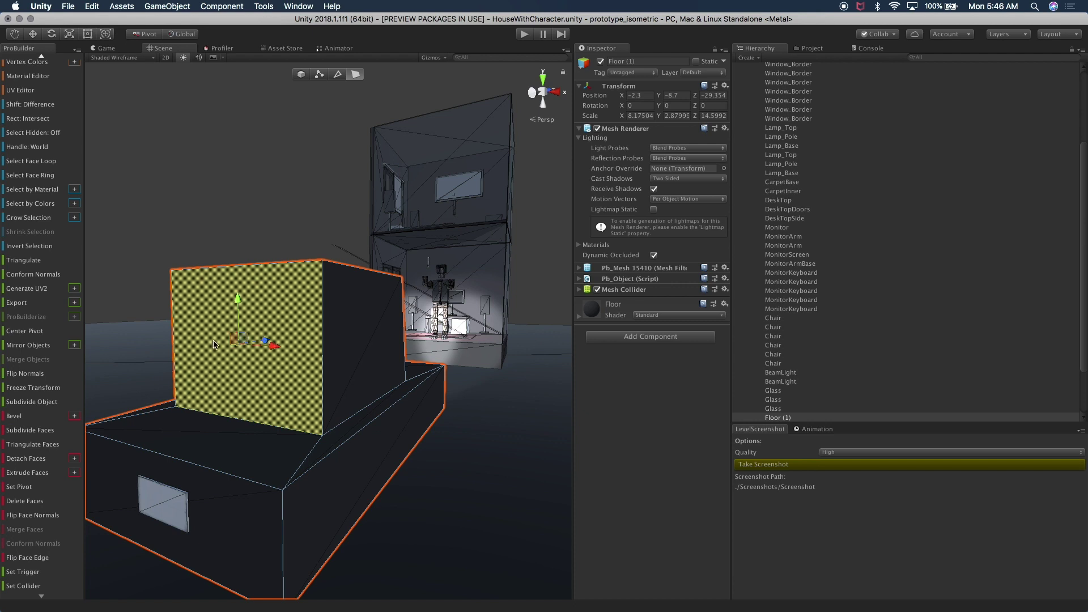
key("r")
left_click_drag(233, 341, 299, 363, "shift")
key("w")
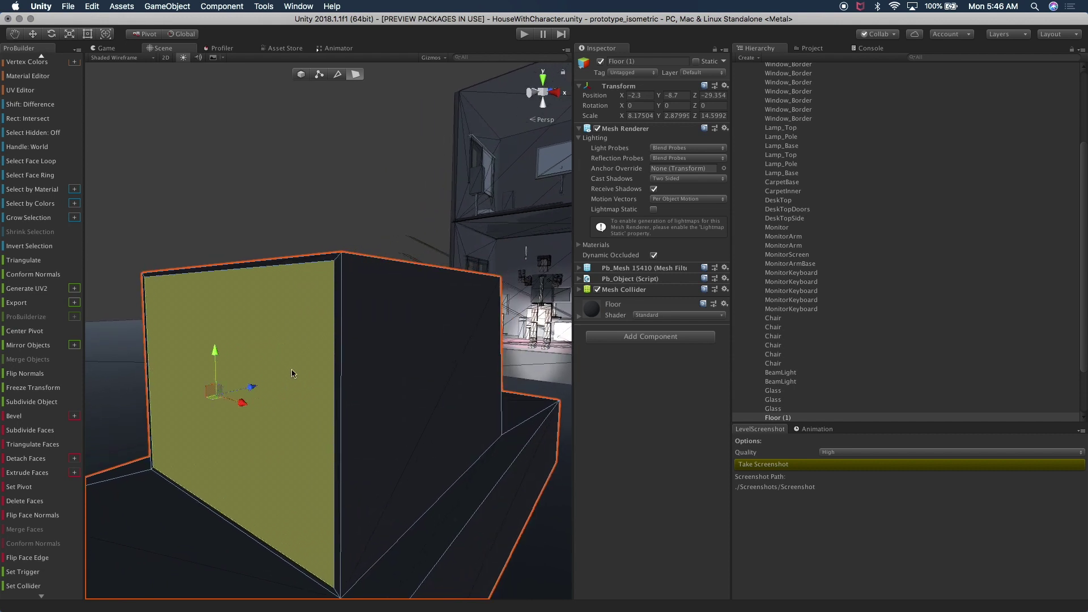
left_click_drag(249, 387, 253, 394, "shift")
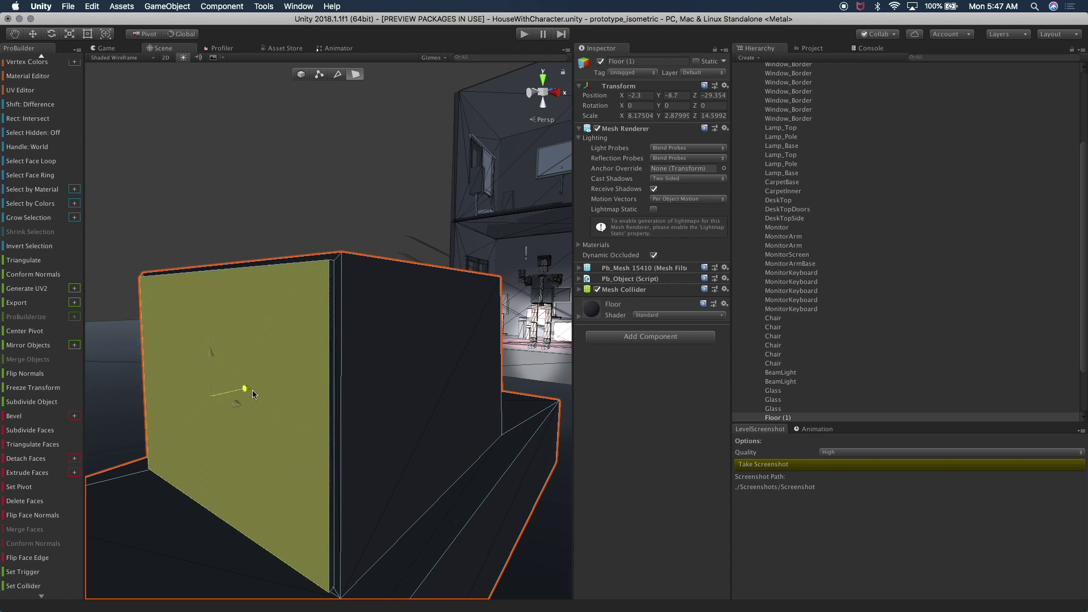
left_click_drag(249, 390, 265, 394)
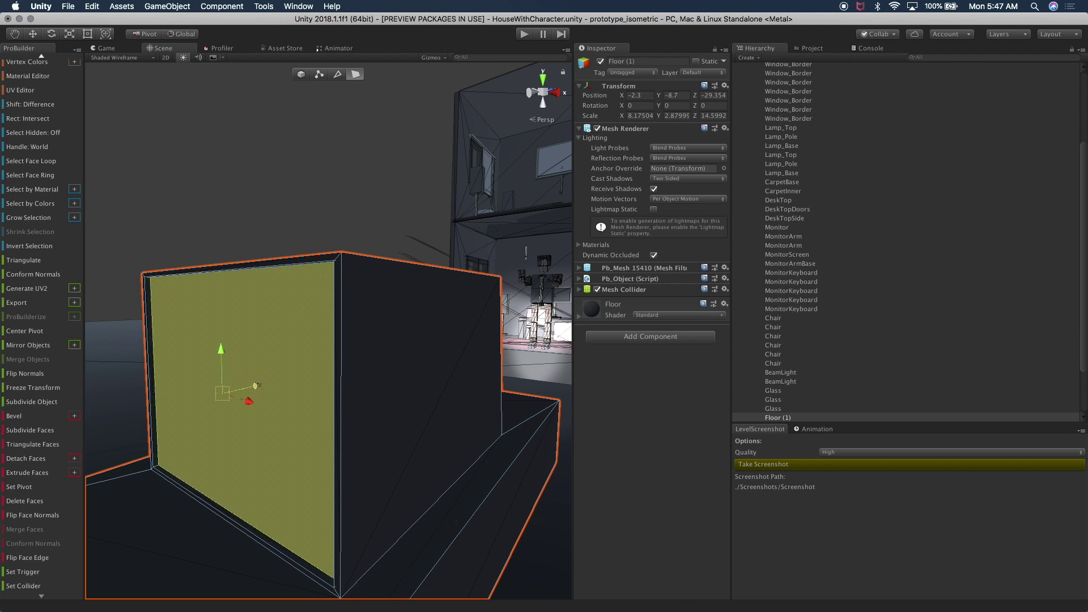
Inset the cabin's adjacent side face and extrude it slightly inward along X to form a side window
left_click(379, 376)
key("r")
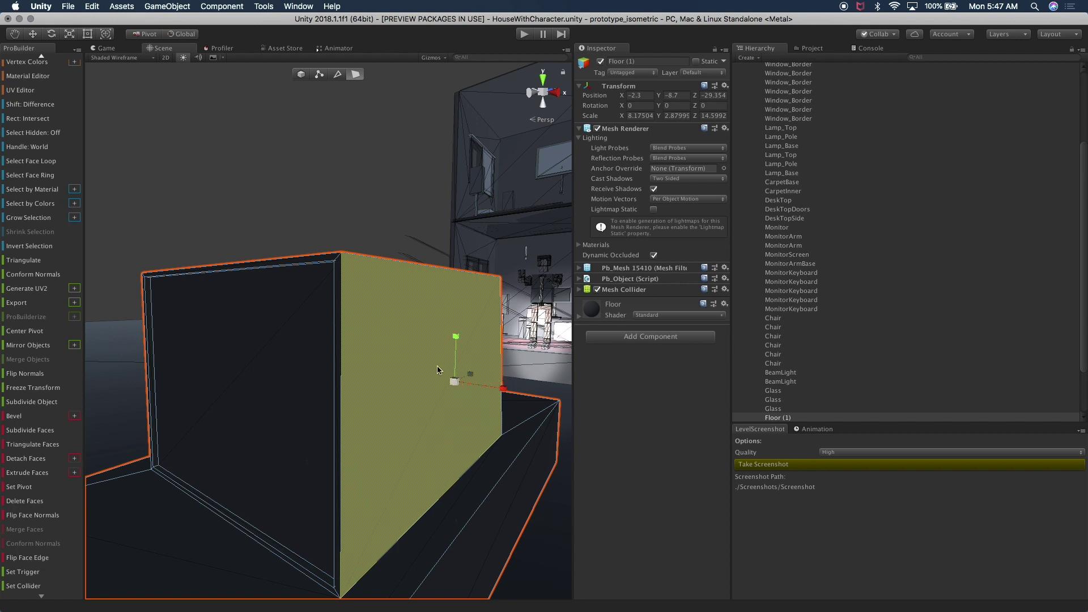
left_click_drag(454, 381, 452, 381, "shift")
key("w")
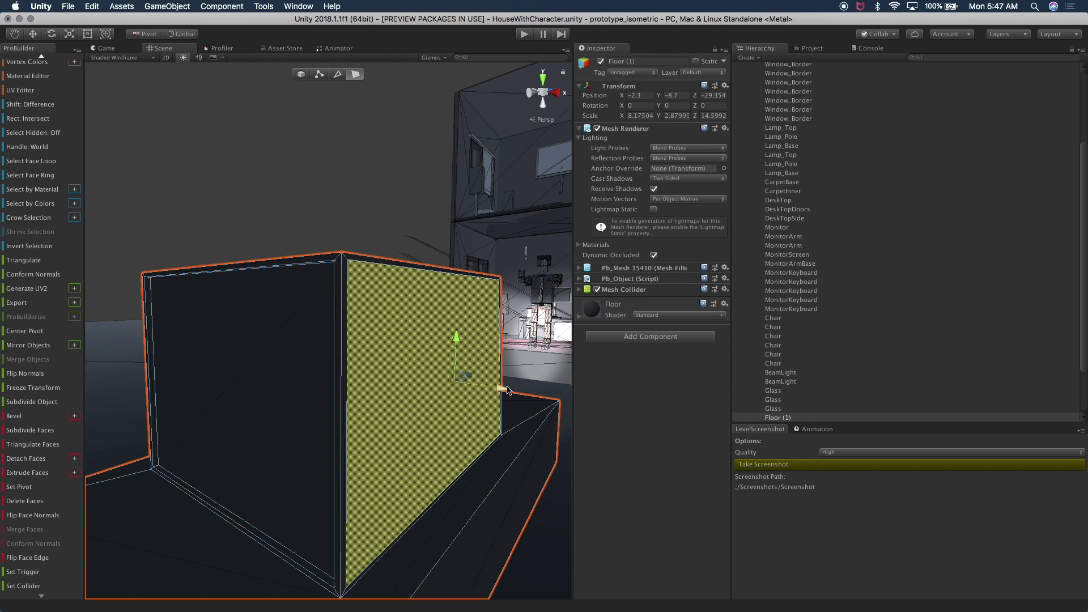
left_click_drag(502, 391, 499, 392, "shift")
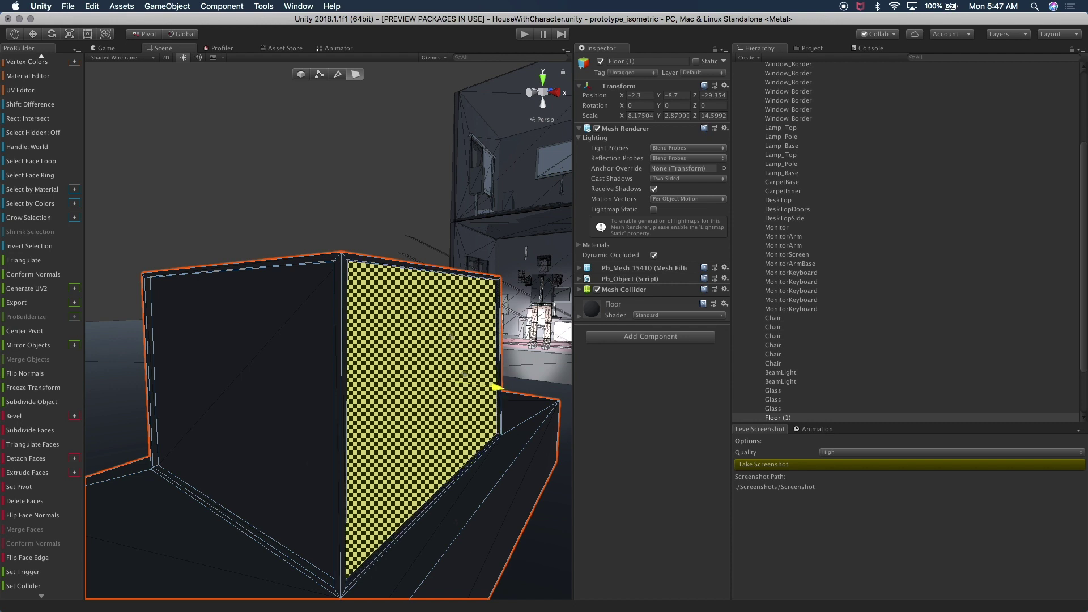
left_click_drag(499, 390, 496, 390, "shift")
Inset the side face on the opposite side of the cabin for the second side window
left_click_drag(370, 413, 448, 407, "alt")
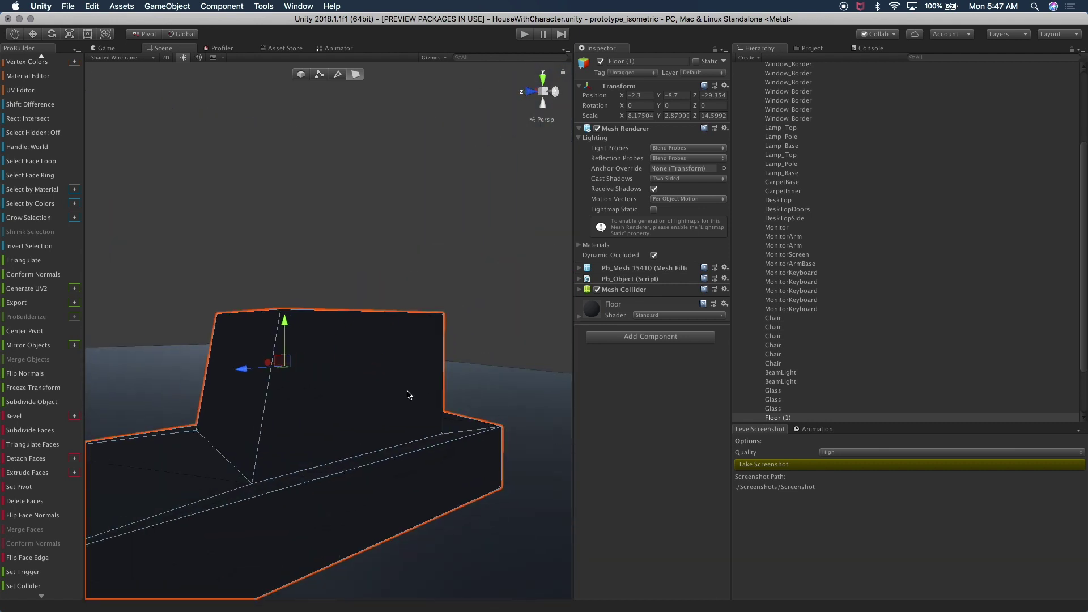
left_click(440, 407)
scroll(412, 394, "up", 2)
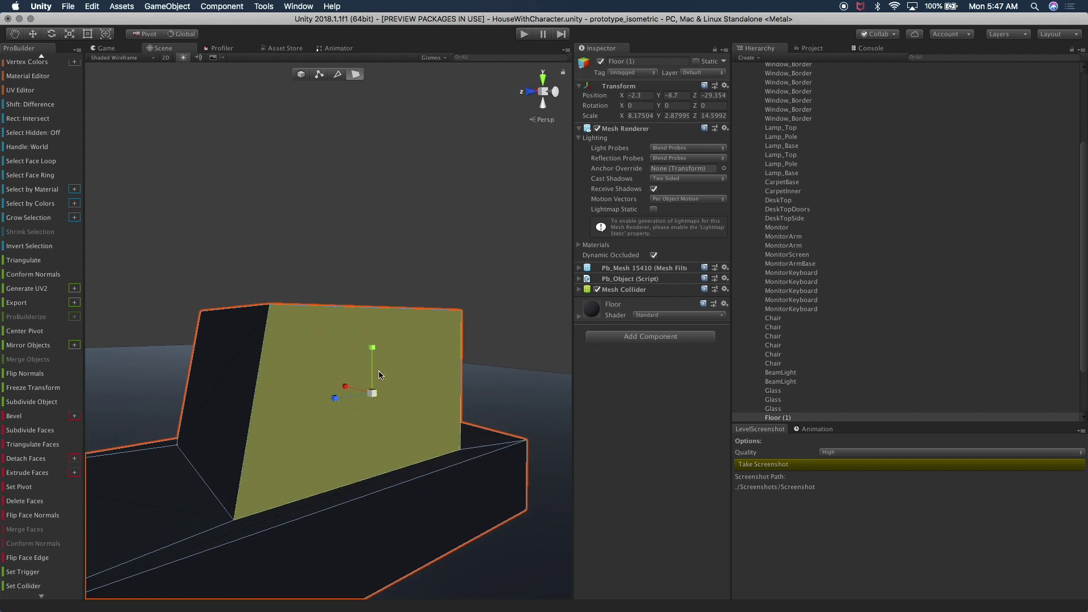
left_click_drag(377, 391, 348, 466, "shift")
key("BackSpace")
Inset the cabin's sloped front face and extrude it slightly inward as the windshield, and clear the selection
left_click(354, 434)
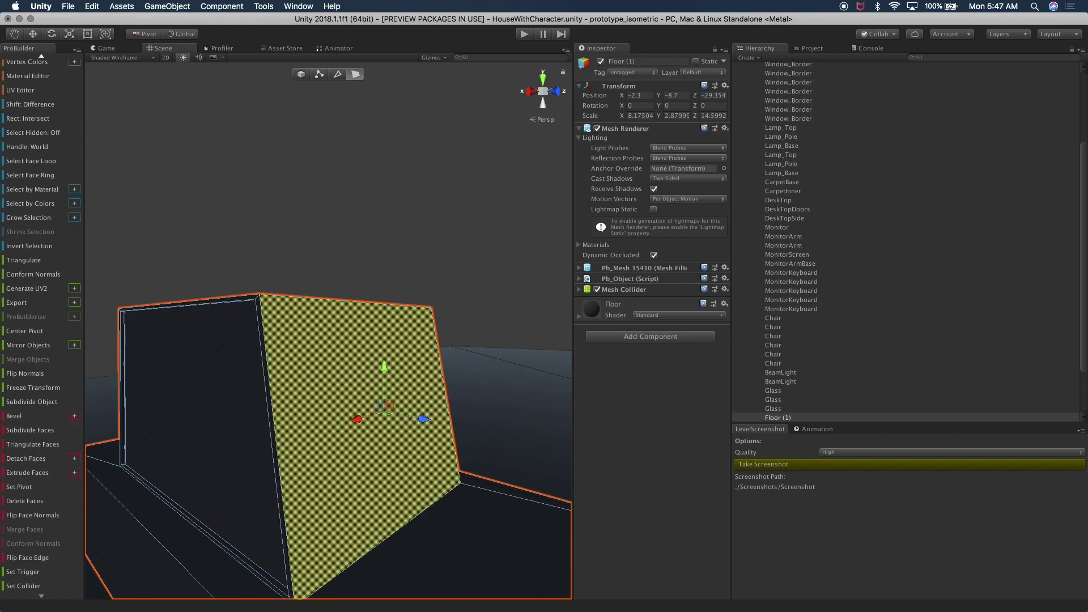
key("r")
left_click_drag(385, 412, 384, 415, "shift")
key("w")
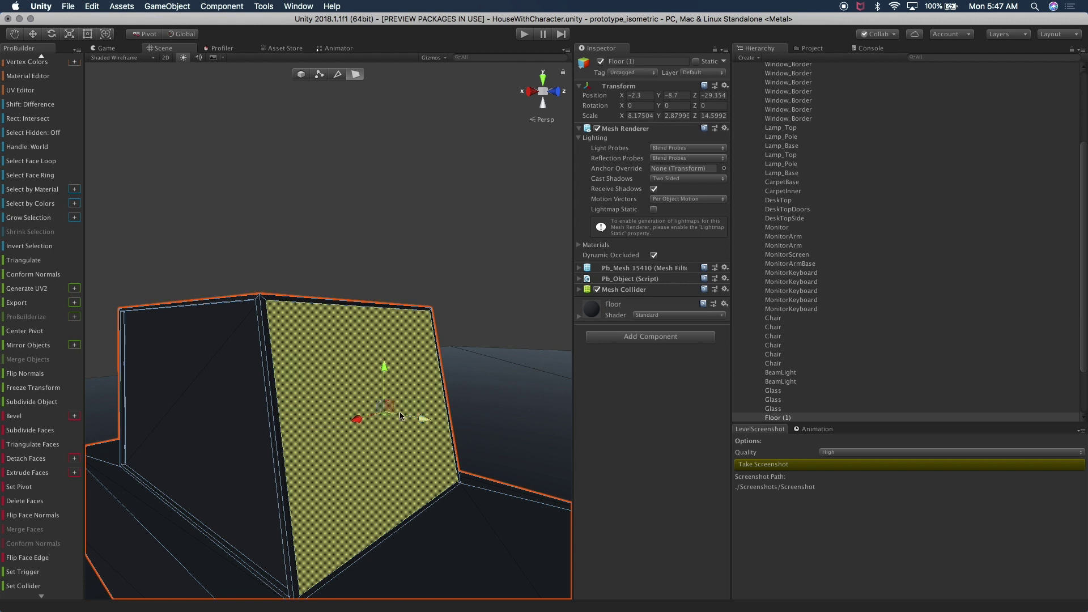
left_click_drag(423, 419, 419, 419, "shift")
left_click(467, 341)
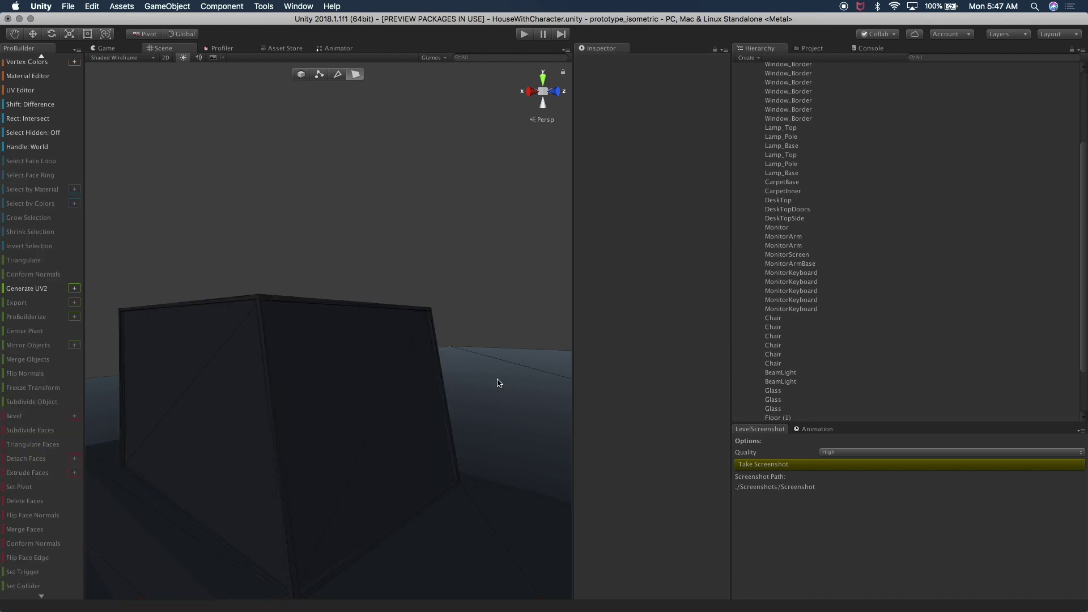
Reselect the car body and pick the top face of the hood in front of the windshield
scroll(499, 381, "down", 4)
left_click_drag(485, 384, 451, 367, "alt")
scroll(433, 381, "up", 3)
left_click_drag(311, 447, 369, 457, "alt")
left_click(369, 457)
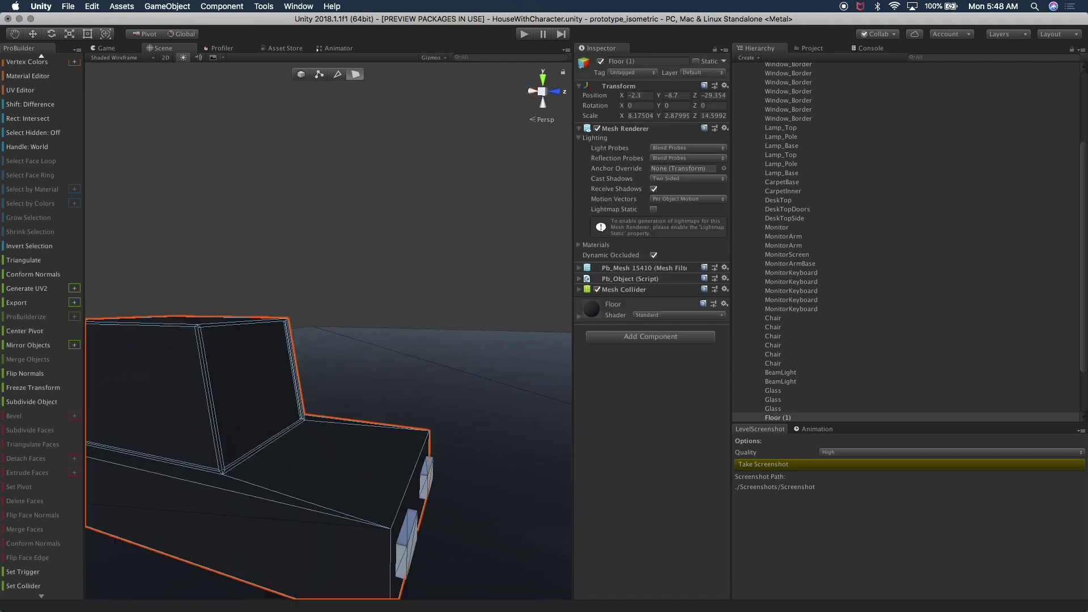
left_click(325, 432)
left_click_drag(327, 443, 364, 468, "alt")
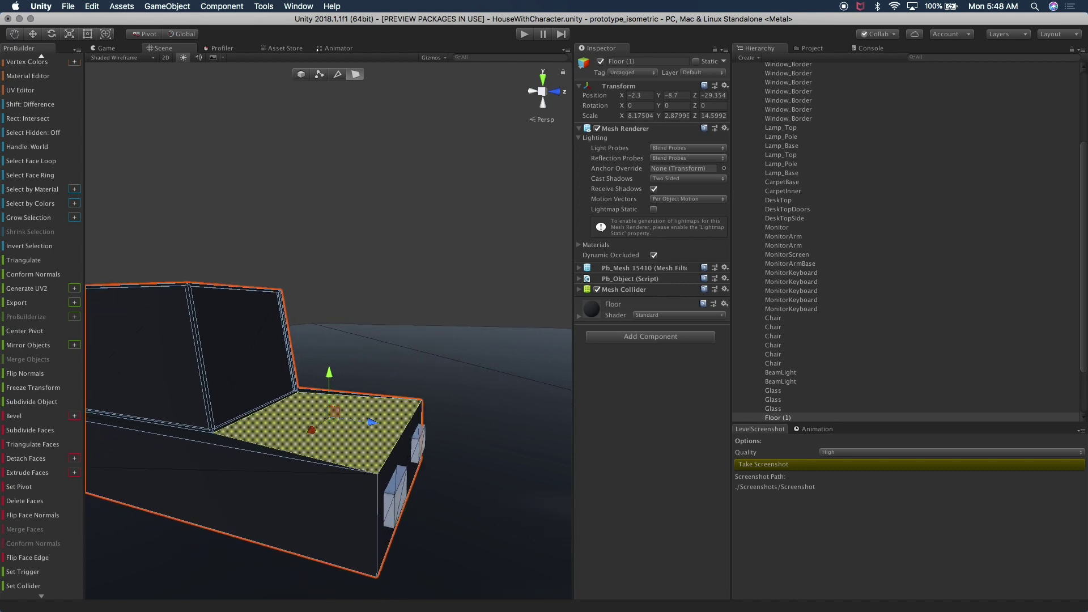
Extrude the hood's top face slightly upward and shift it a little back along Z
scroll(329, 431, "up", 3)
left_click_drag(244, 477, 241, 522, "alt")
mouse_move(348, 505)
left_mouse_down("alt")
mouse_move(369, 427)
mouse_move(361, 491)
left_mouse_up("alt")
middle_click_drag(363, 491, 339, 485)
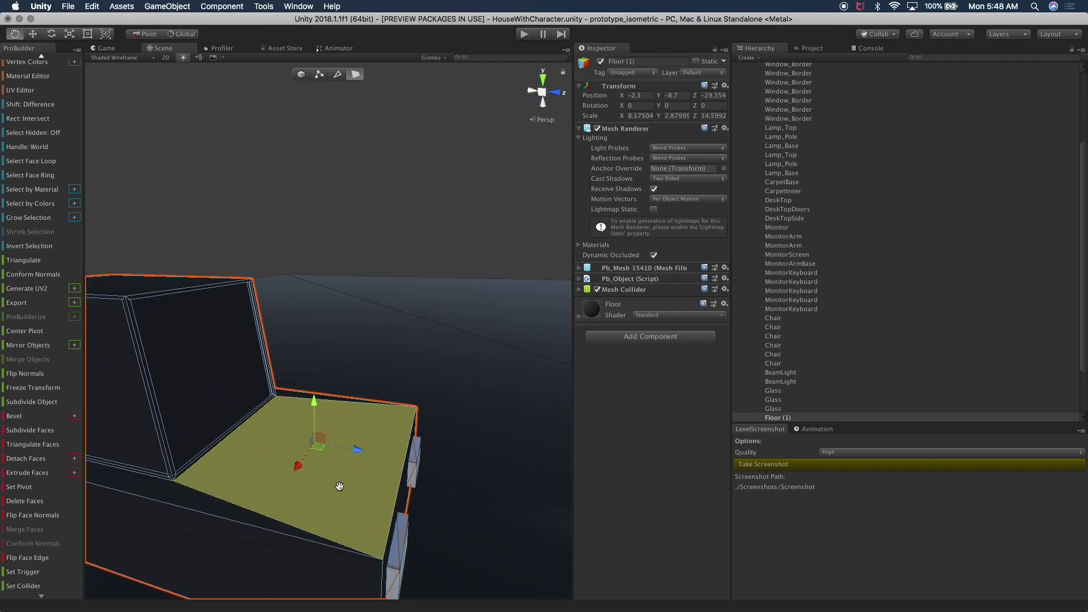
key("r")
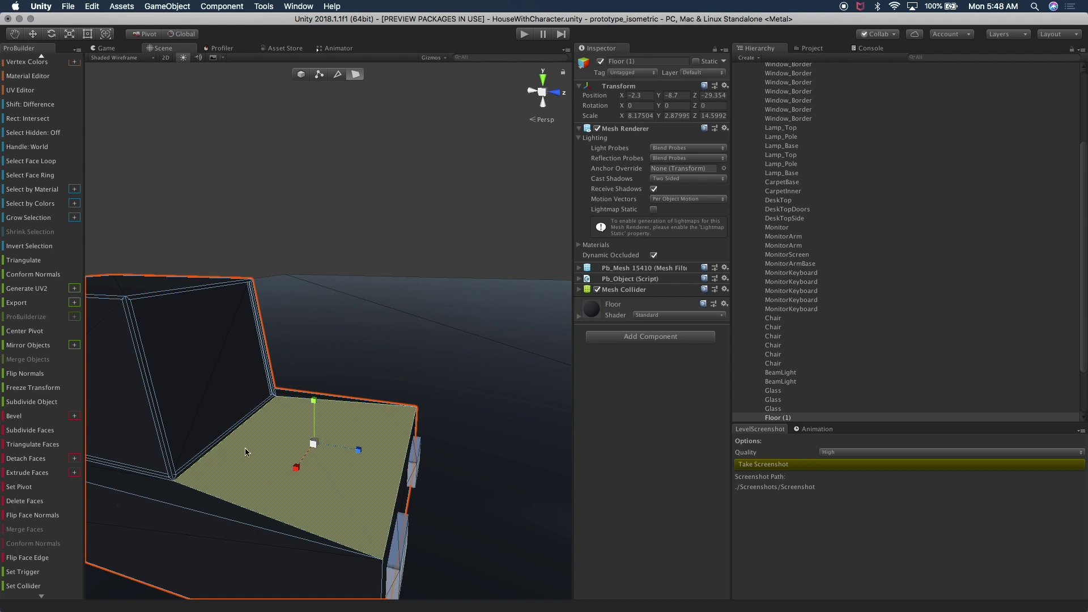
key("w")
key("r")
key("w")
left_click_drag(316, 406, 316, 406)
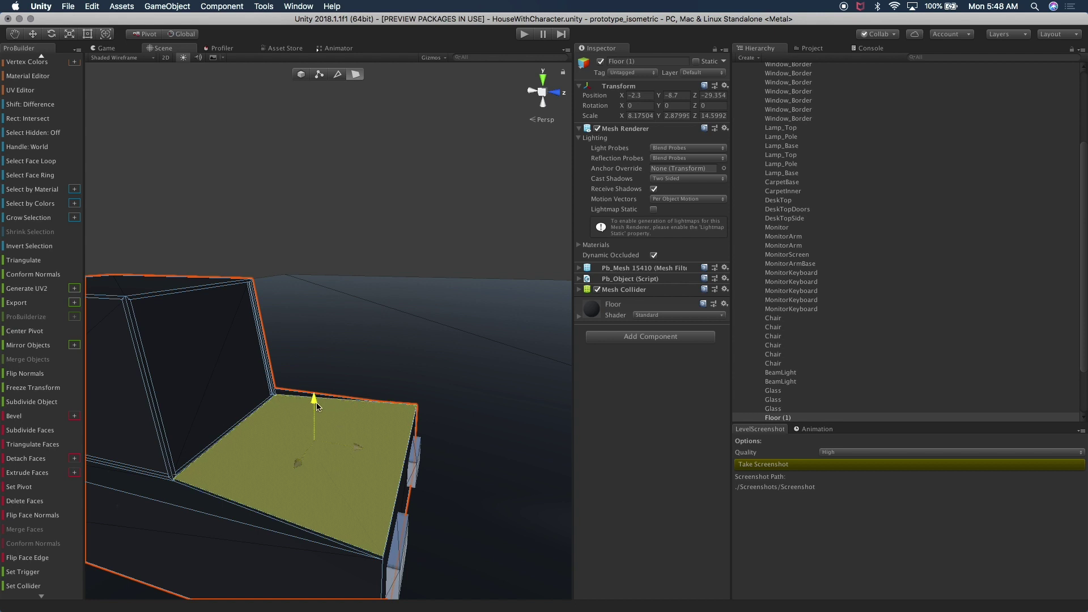
left_click_drag(365, 452, 362, 453)
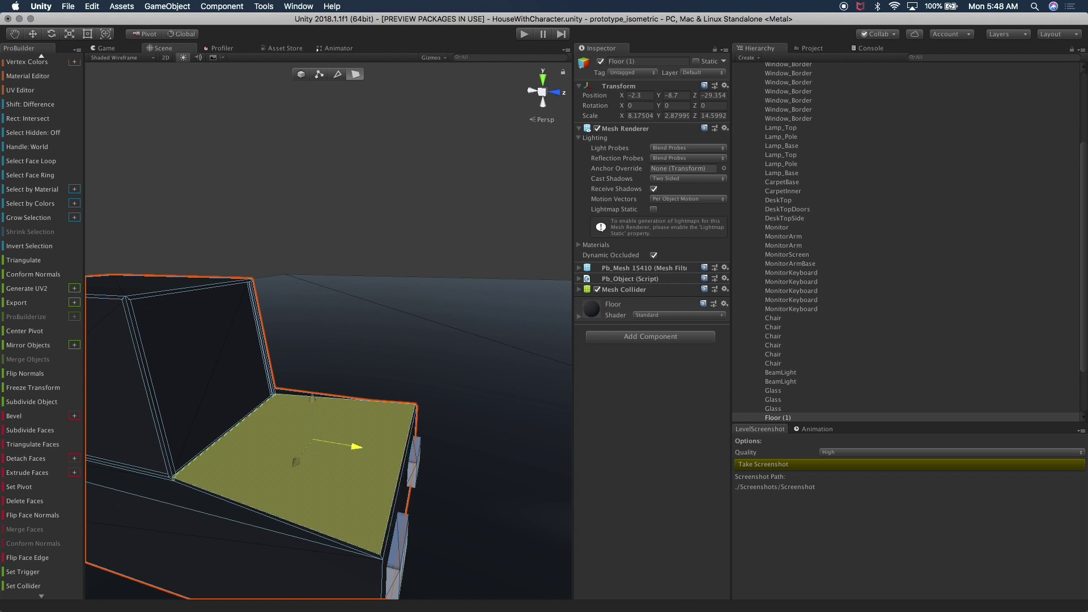
Clear the face selection, pick the front edge of the hood's raised top, and shift it slightly back along Z and down
mouse_move(366, 453)
left_mouse_down("alt")
mouse_move(375, 464)
mouse_move(373, 434)
left_mouse_up("alt")
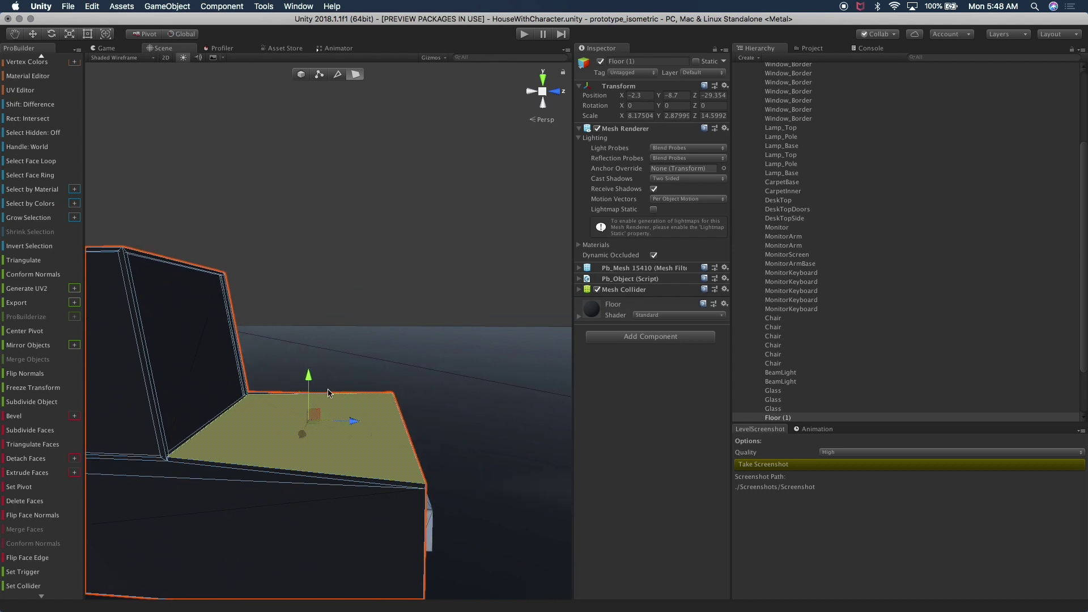
left_click_drag(315, 384, 328, 398, "alt")
left_click(337, 171)
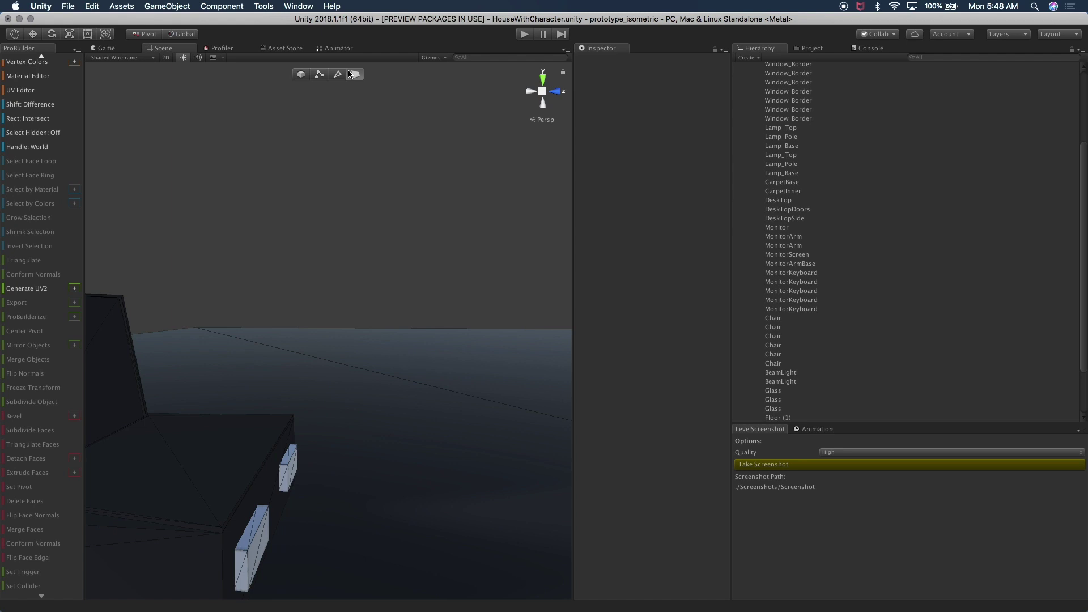
left_click(335, 76)
middle_click_drag(273, 381, 307, 323)
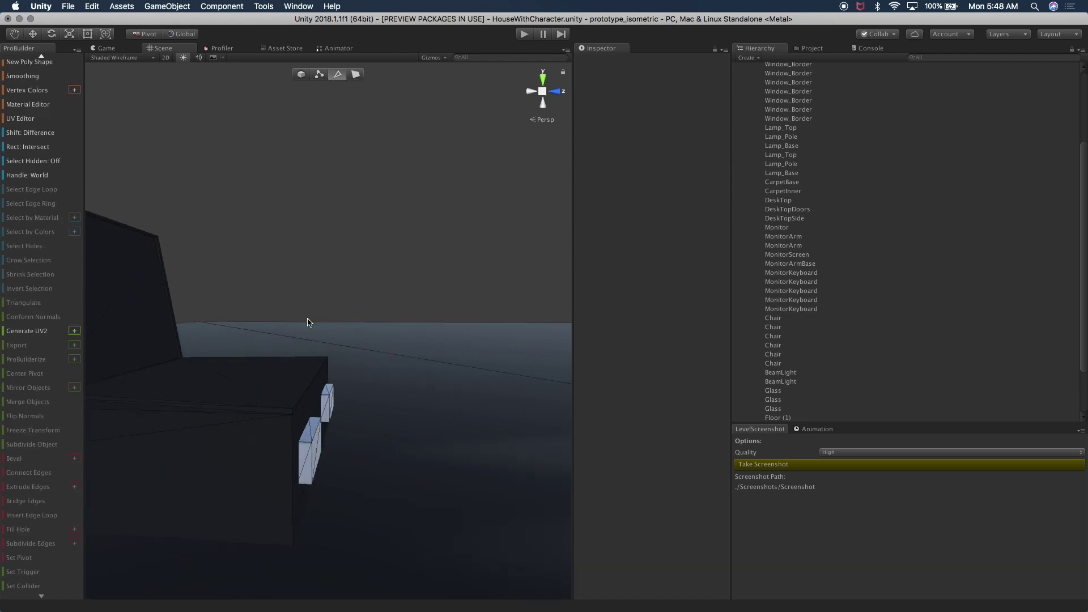
left_click(299, 399)
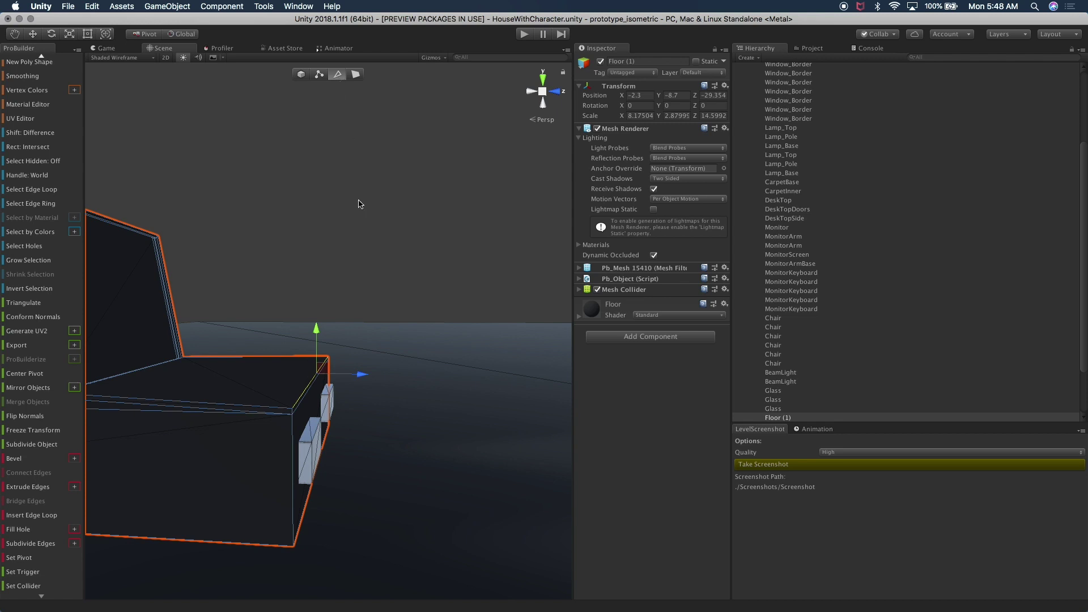
left_click_drag(357, 376, 355, 375)
mouse_move(314, 330)
left_mouse_down()
mouse_move(345, 321)
mouse_move(229, 330)
mouse_move(323, 344)
left_mouse_up()
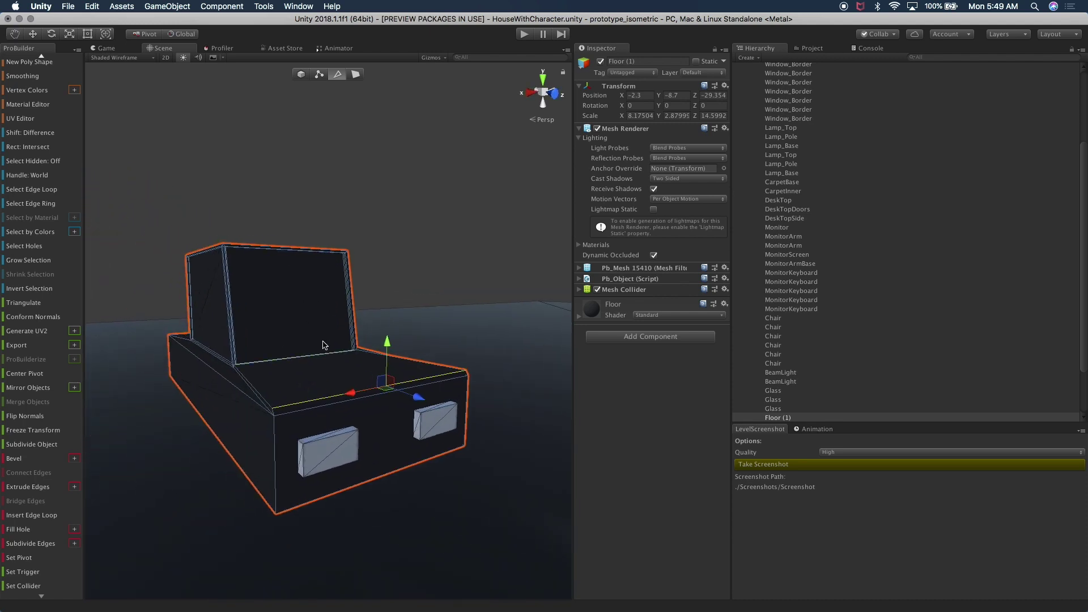
Select the two side edges of the hood's raised top and scale them slightly inward along X
scroll(334, 397, "up", 3)
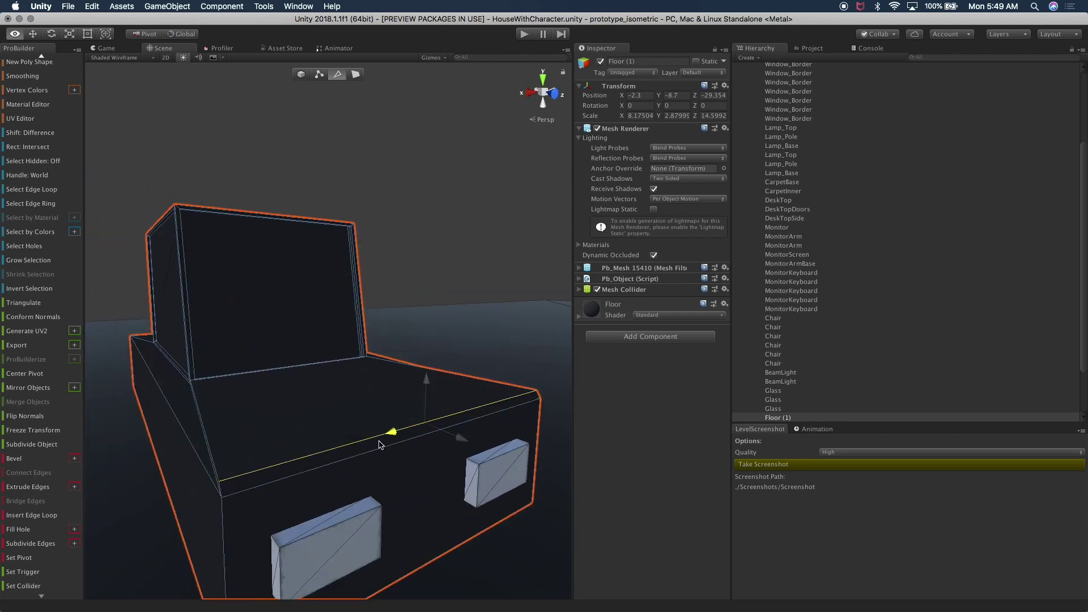
left_click_drag(365, 458, 235, 453, "alt")
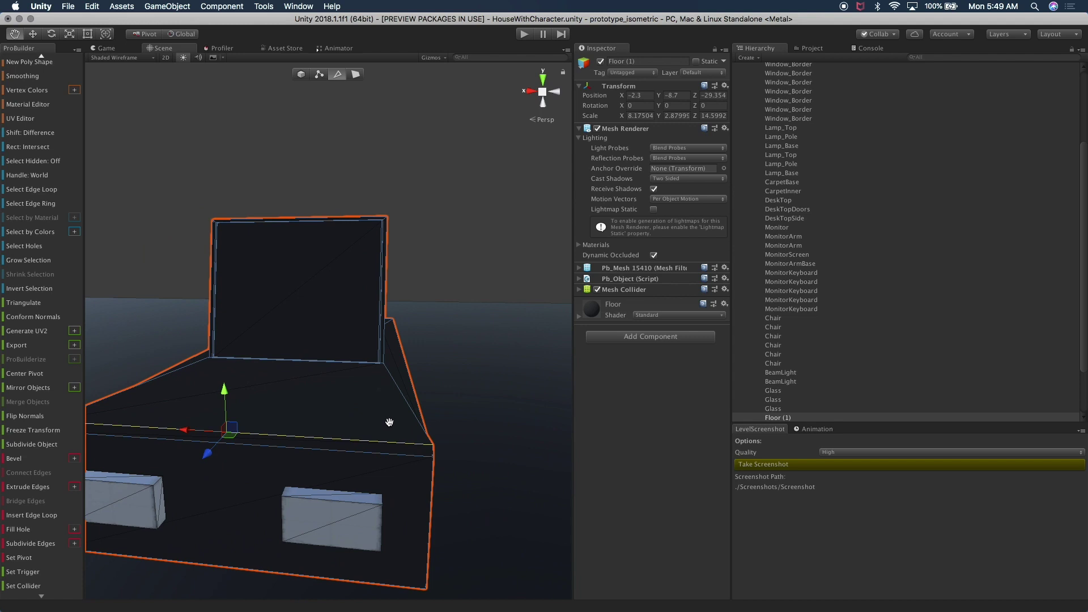
middle_click_drag(389, 422, 345, 431)
left_click_drag(298, 432, 479, 417, "alt")
scroll(446, 450, "down", 3)
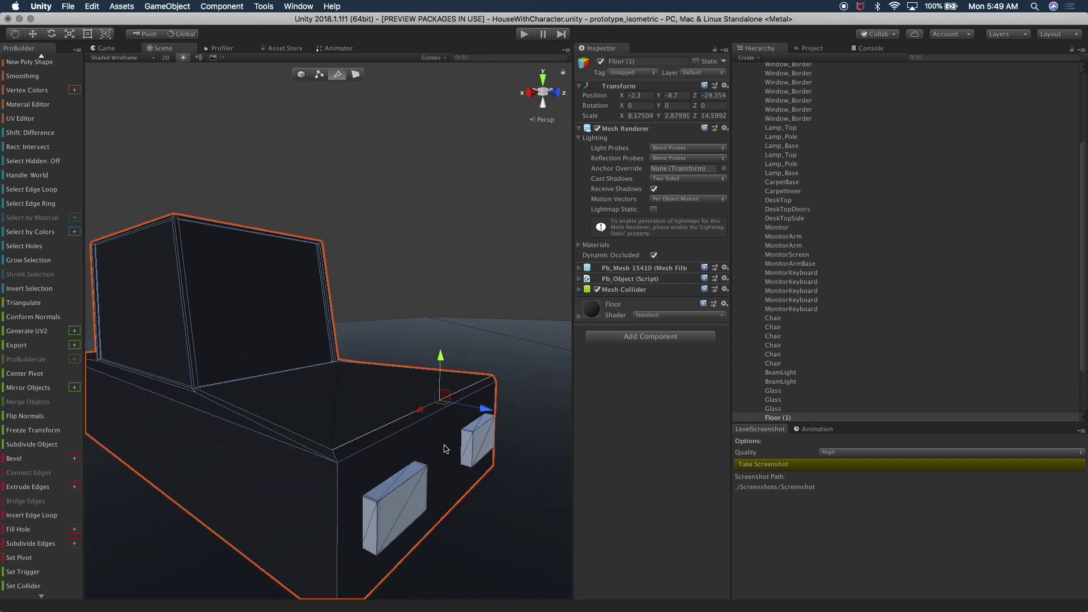
left_click_drag(340, 439, 367, 484, "alt")
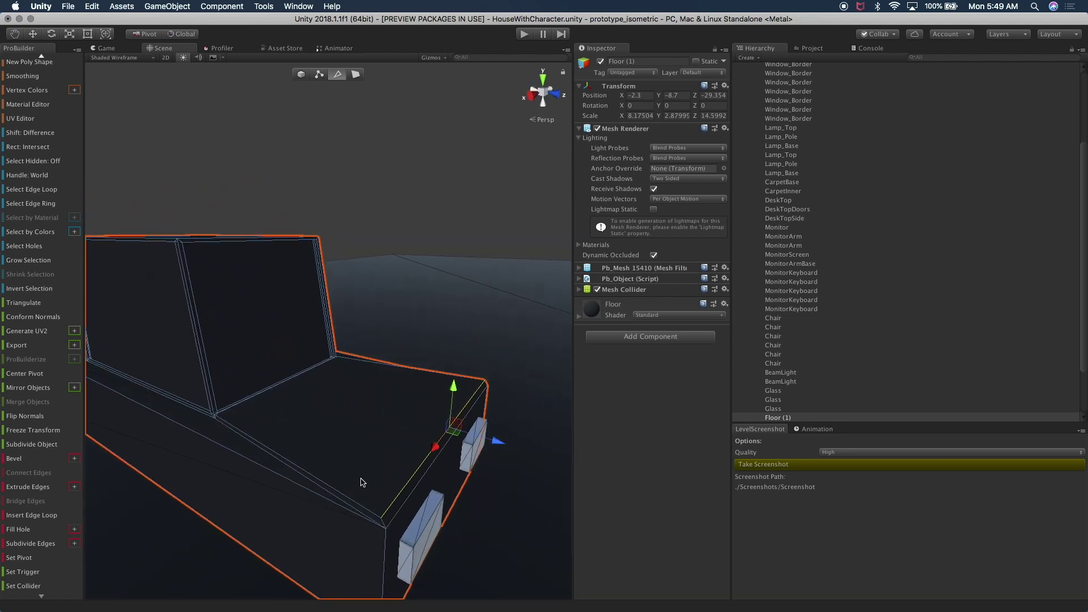
left_click(337, 488)
left_click_drag(417, 441, 282, 479, "alt")
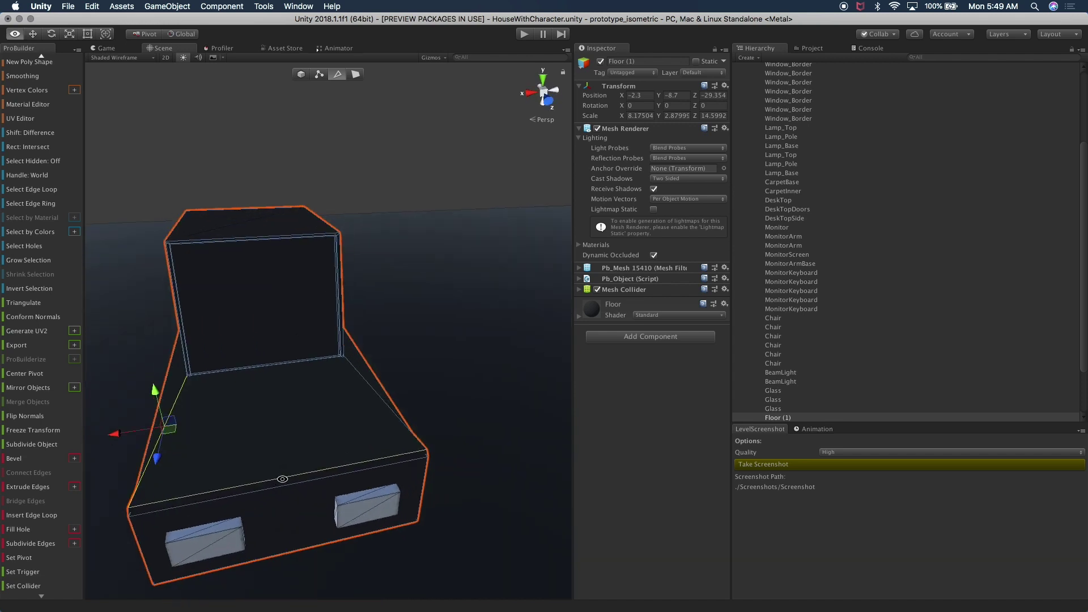
left_click(385, 409, "shift")
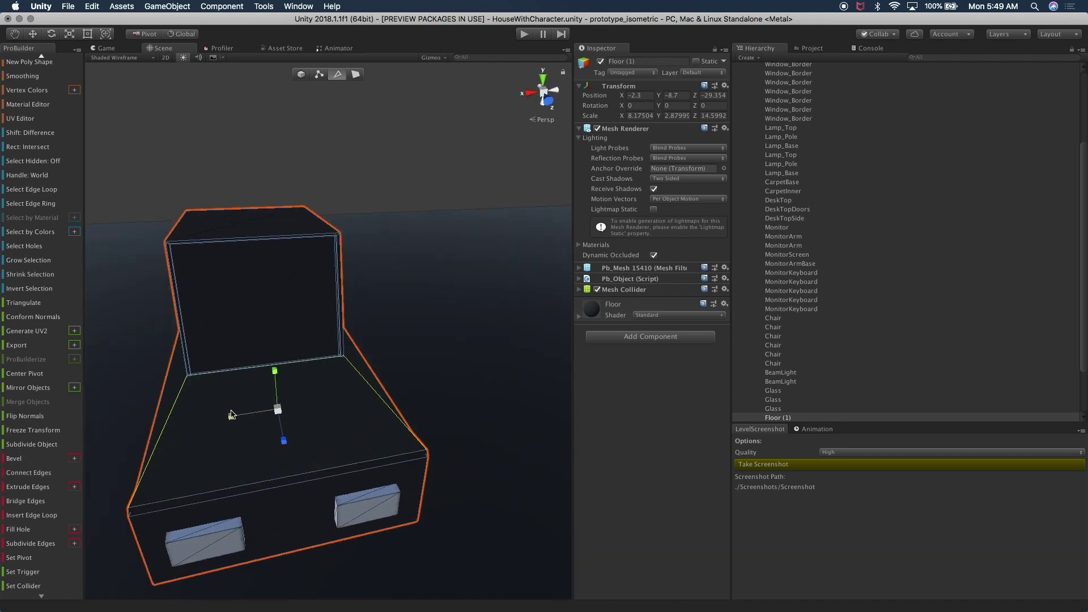
left_click_drag(229, 417, 380, 417, "alt")
scroll(286, 400, "up", 3)
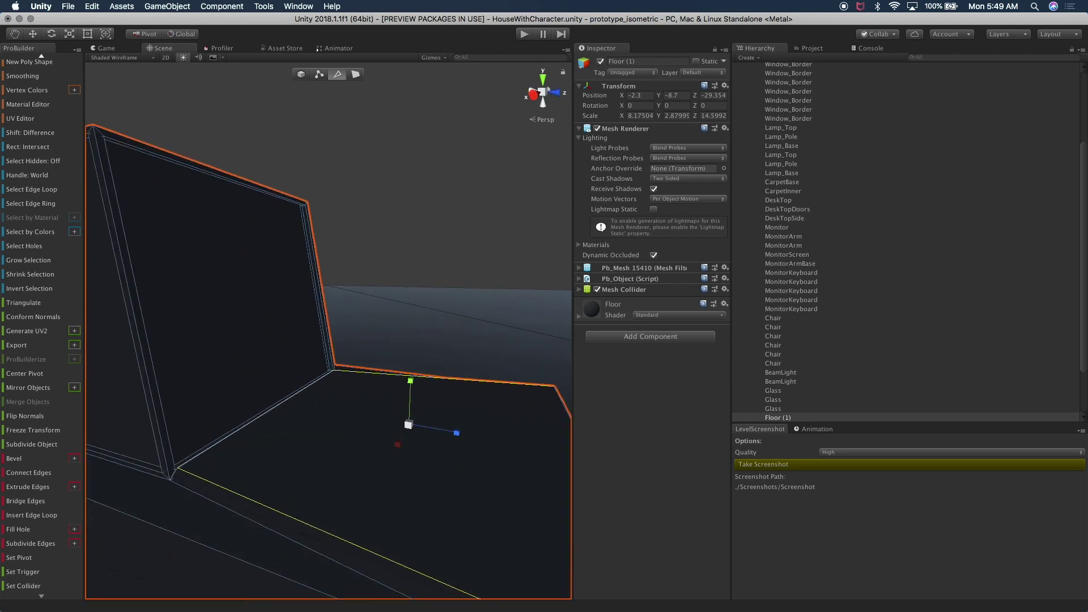
Shift the hood's rear top edge slightly away from the windshield and its front top edge slightly back along Z
left_click(245, 432)
key("w")
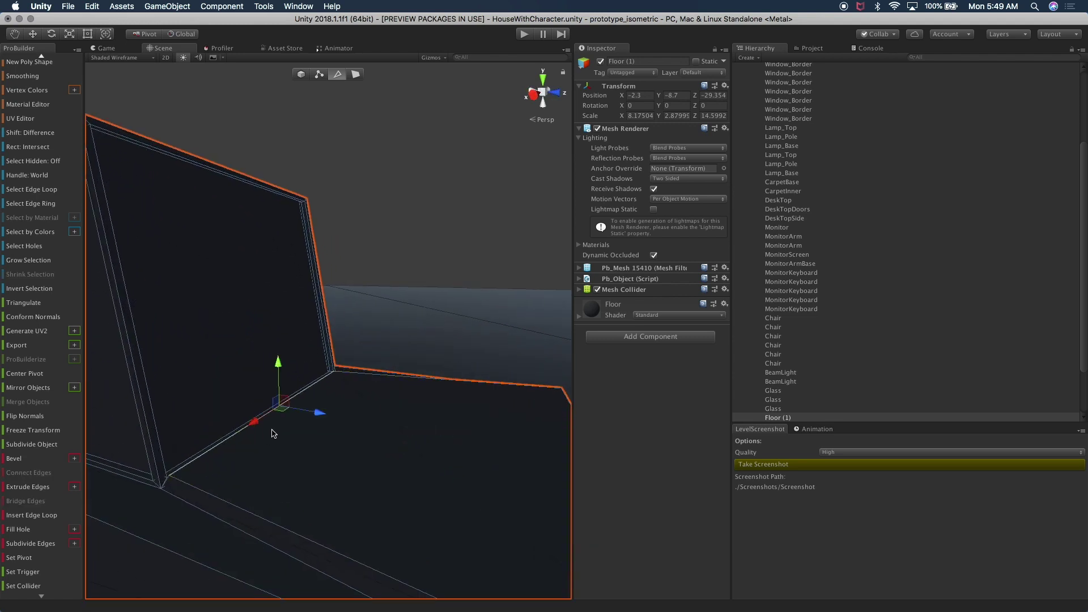
left_click_drag(283, 459, 335, 457, "alt")
left_click_drag(356, 409, 379, 454, "shift")
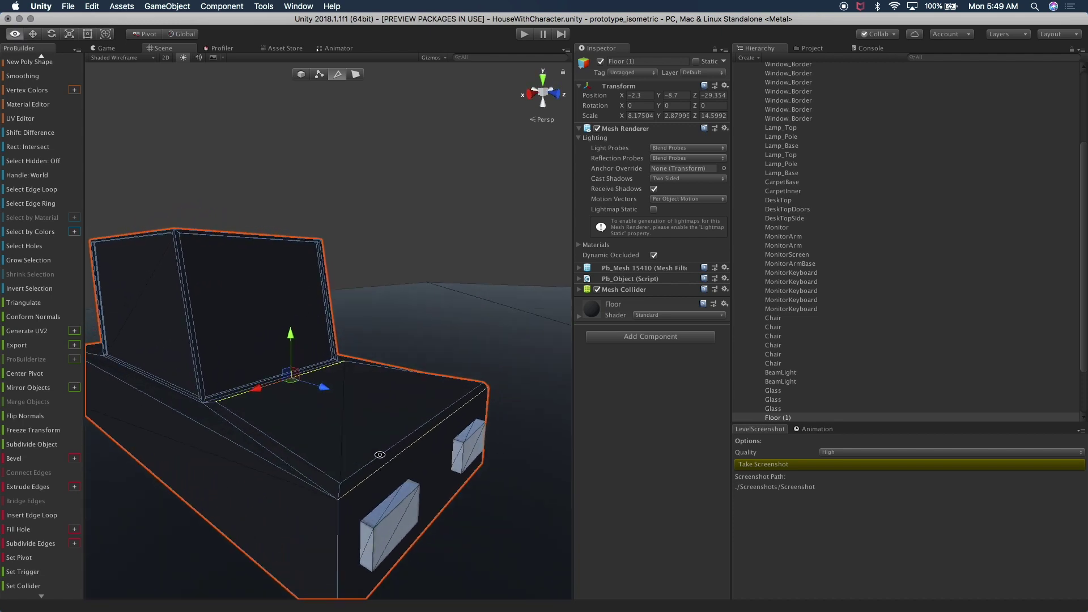
left_click(403, 438)
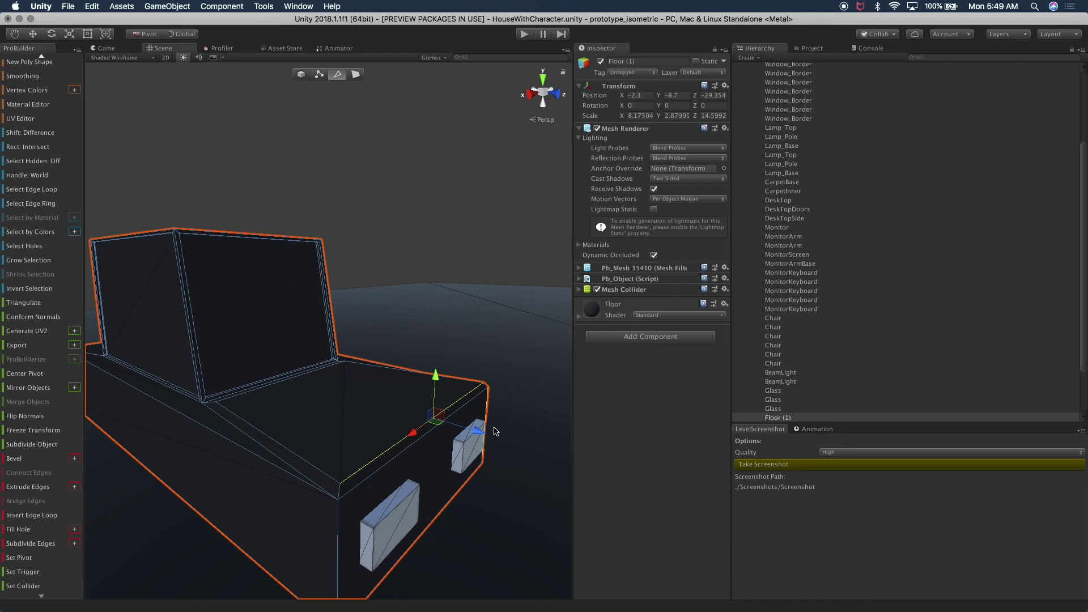
left_click_drag(471, 429, 320, 464)
left_click_drag(408, 433, 304, 491, "alt")
left_click(147, 497)
left_click(345, 297)
left_click_drag(345, 296, 244, 452, "alt")
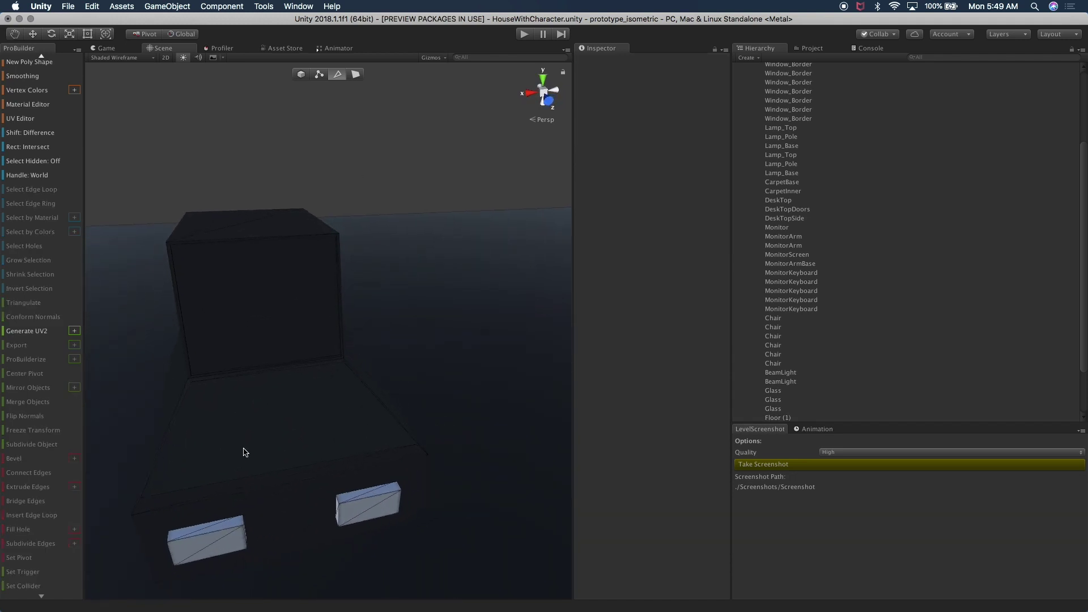
Select the two front vertices of the hood's raised top and scale them inward along X to taper the hood
left_click(320, 74)
middle_click_drag(224, 369, 316, 360)
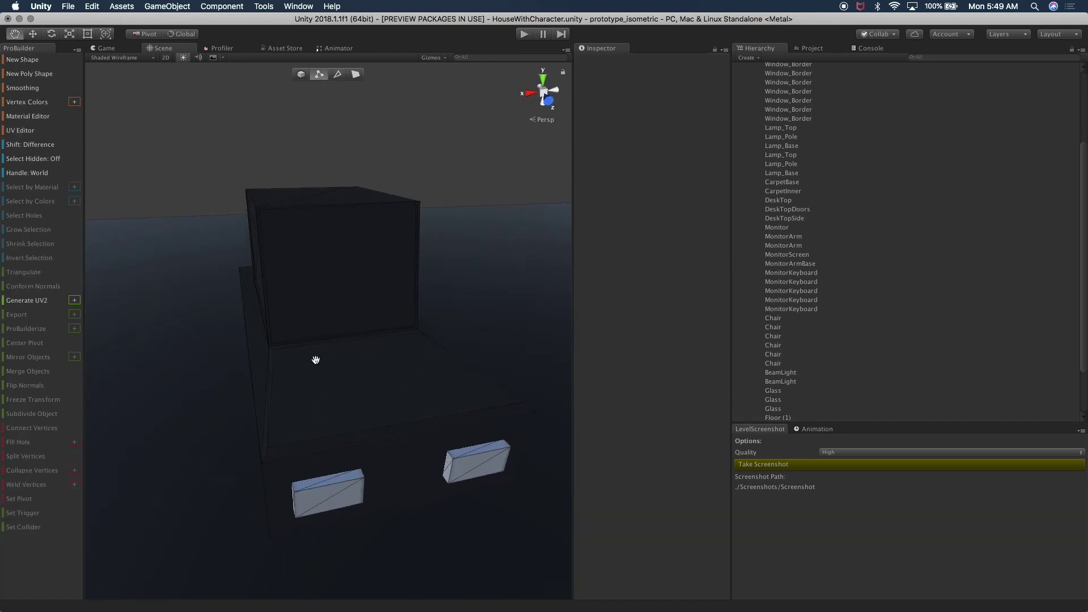
left_click(270, 450)
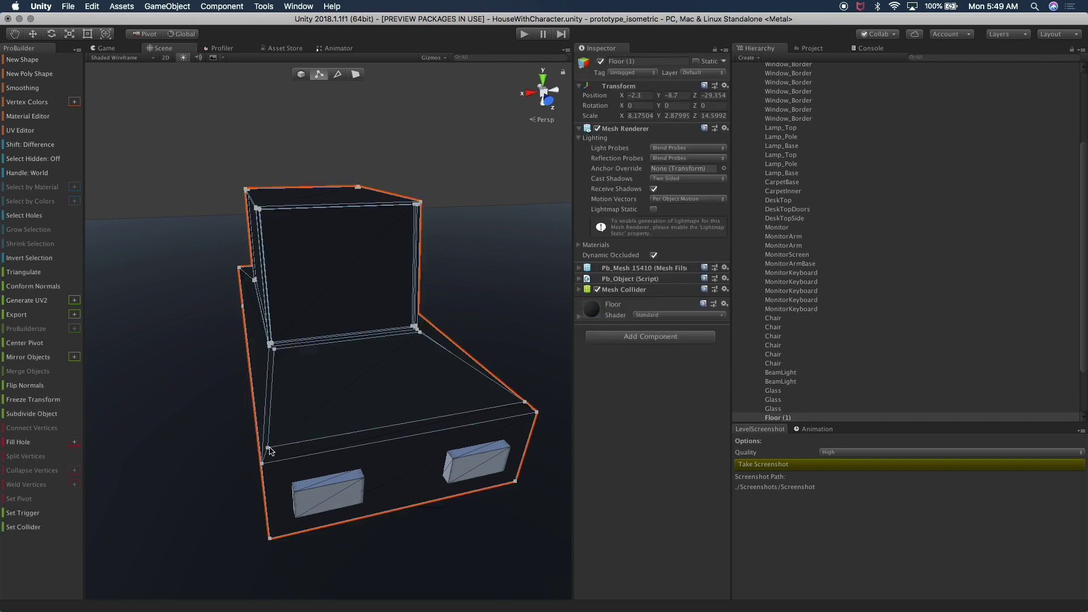
left_click(268, 447)
left_click_drag(491, 419, 433, 423, "alt")
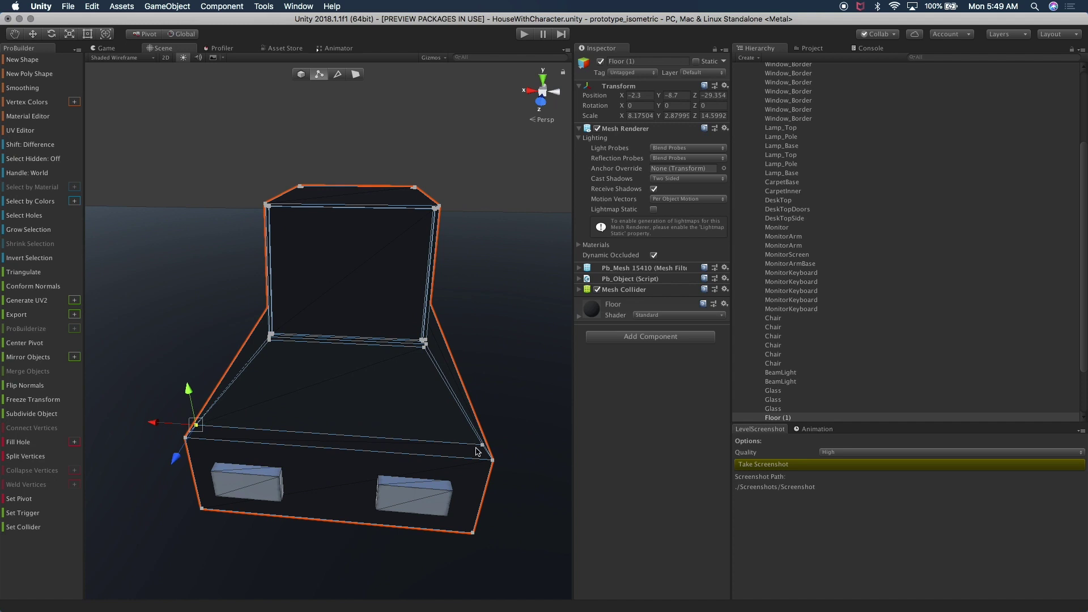
left_click(482, 445, "shift")
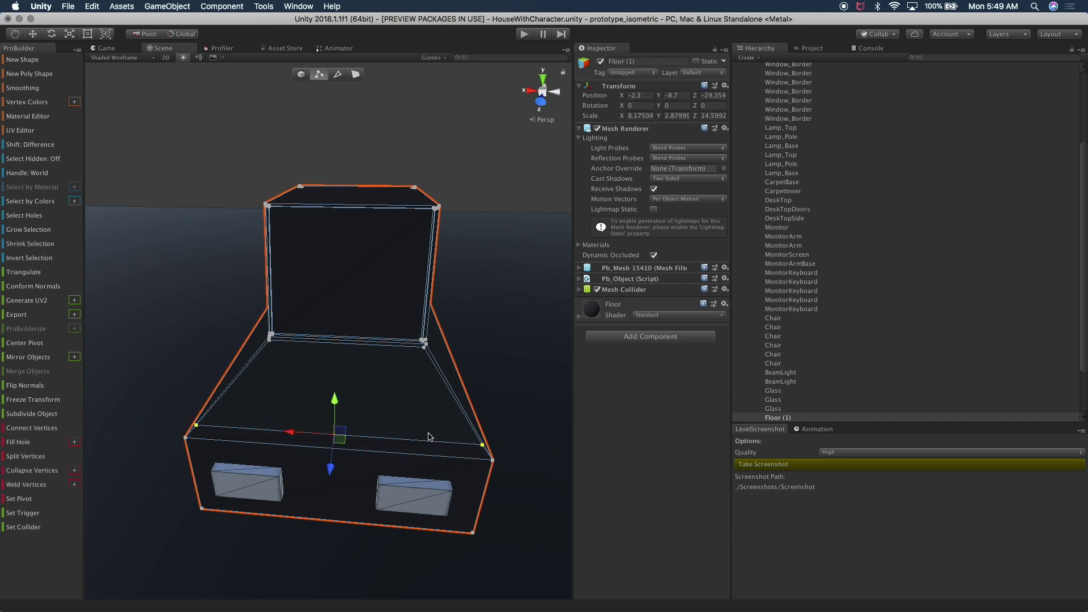
key("r")
left_click_drag(289, 434, 303, 434)
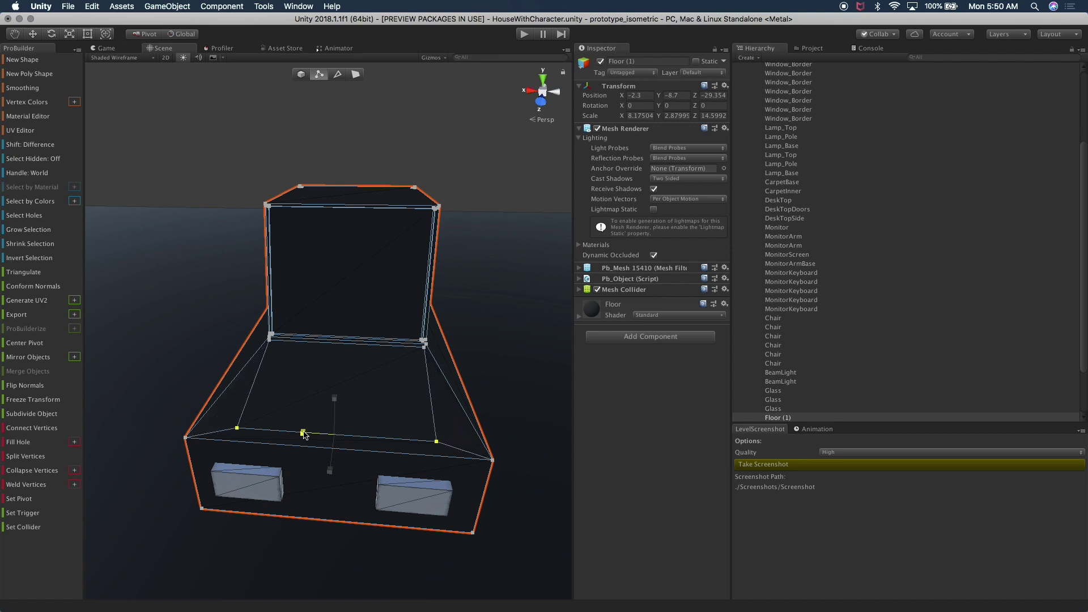
Raise the tapered hood's two front vertices slightly along Y and clear the selection
left_click_drag(281, 454, 324, 404, "alt")
key("w")
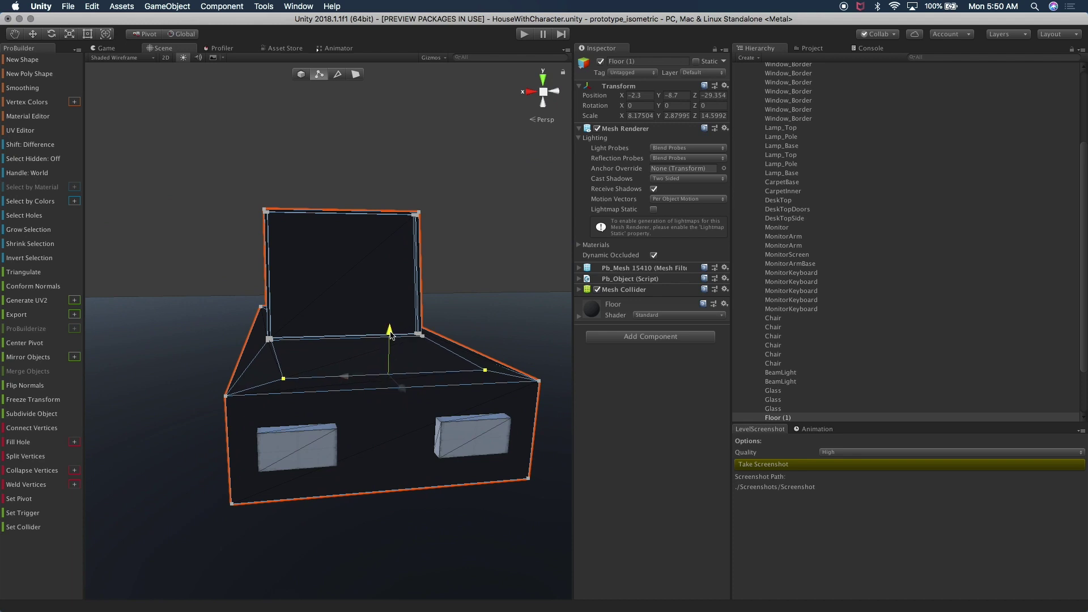
left_click_drag(389, 338, 359, 470, "alt")
key("r")
left_click(499, 299)
Reselect the hood's two front top vertices and move them slightly back along Z for a sloped nose
left_click_drag(505, 340, 325, 470, "alt")
left_click(326, 471)
left_click(263, 465)
left_click(262, 466)
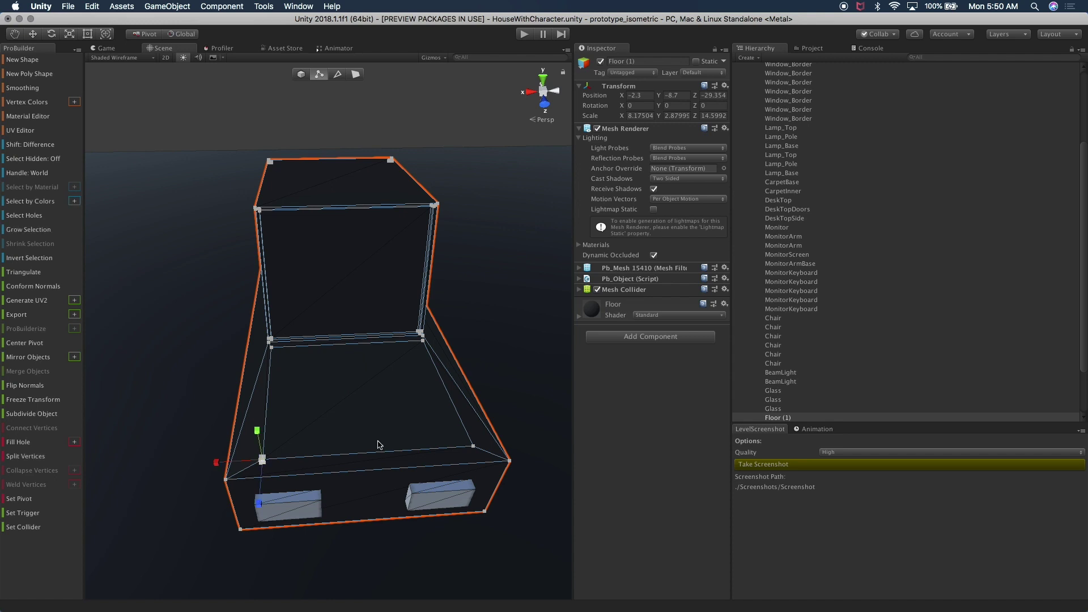
left_click(473, 447, "shift")
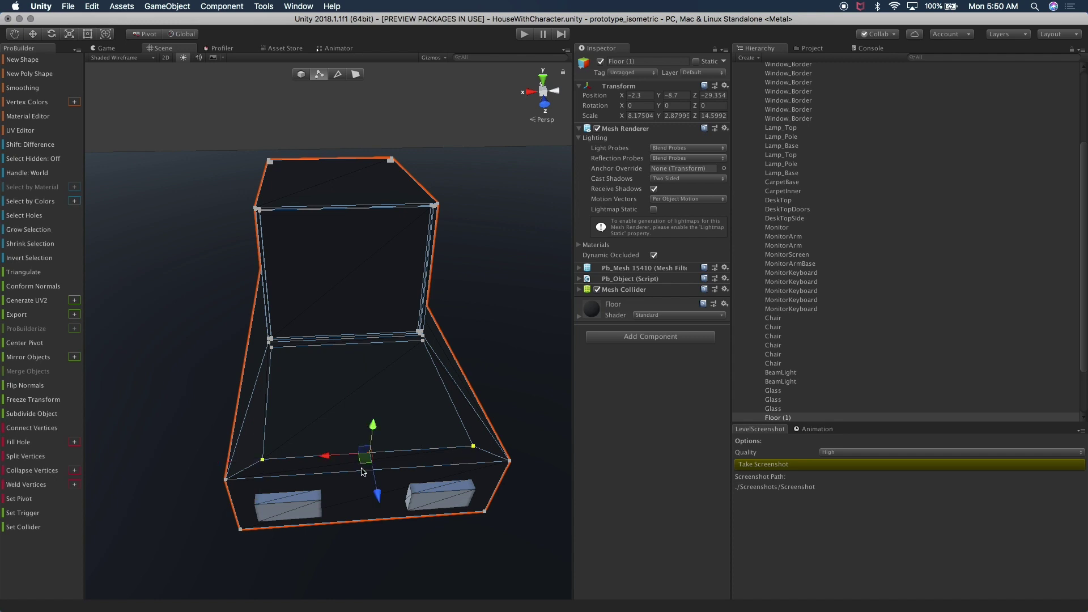
left_click_drag(377, 495, 371, 464)
left_click_drag(340, 392, 462, 304, "alt")
left_click(519, 240)
left_click_drag(512, 264, 237, 501, "alt")
left_click(183, 461)
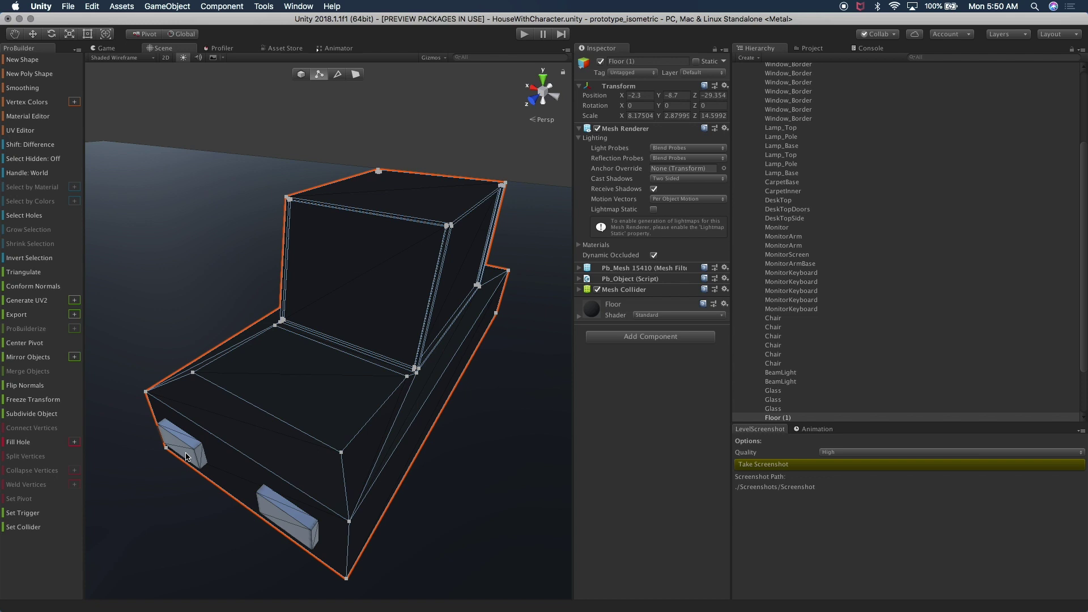
Select both headlights as whole objects and scale them along Z to about 0.41
left_click(302, 75)
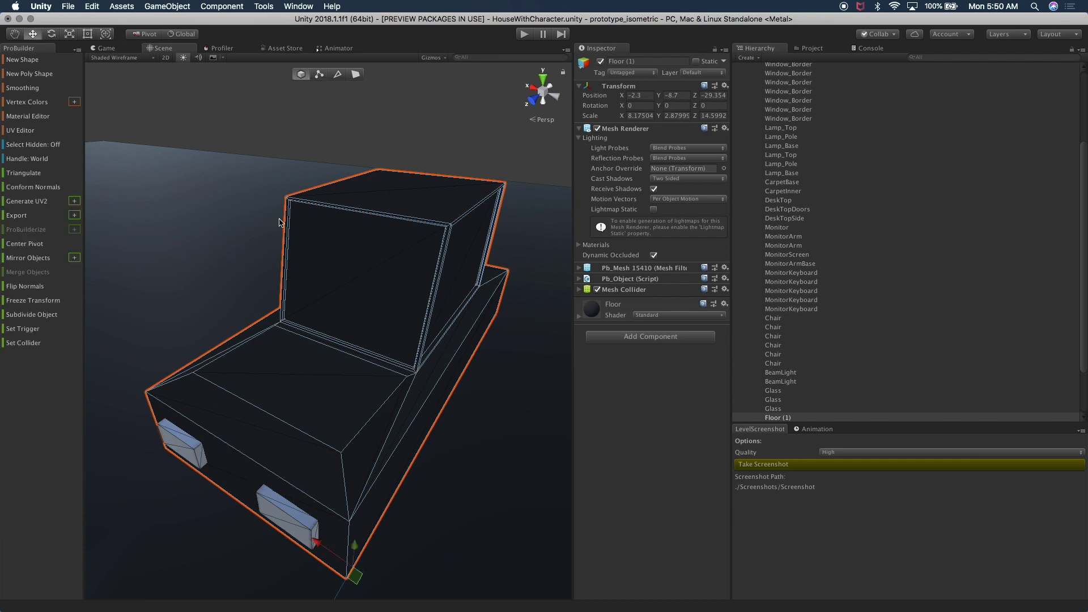
left_click(195, 454)
left_click(306, 530)
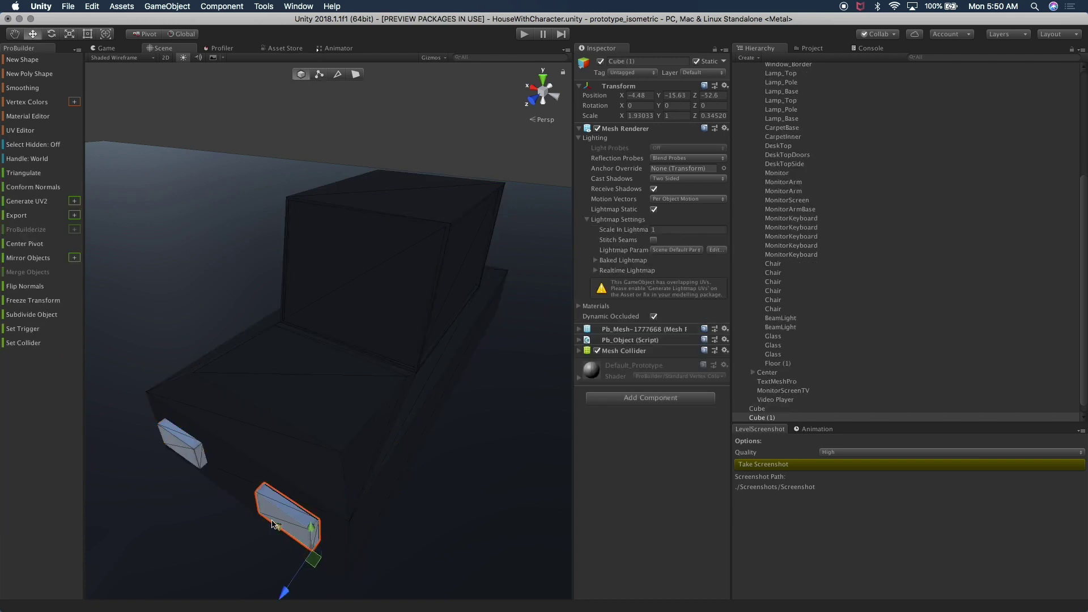
left_click(190, 457, "shift")
key("r")
mouse_move(161, 508)
left_mouse_down()
mouse_move(150, 513)
mouse_move(166, 503)
left_mouse_up()
key("w")
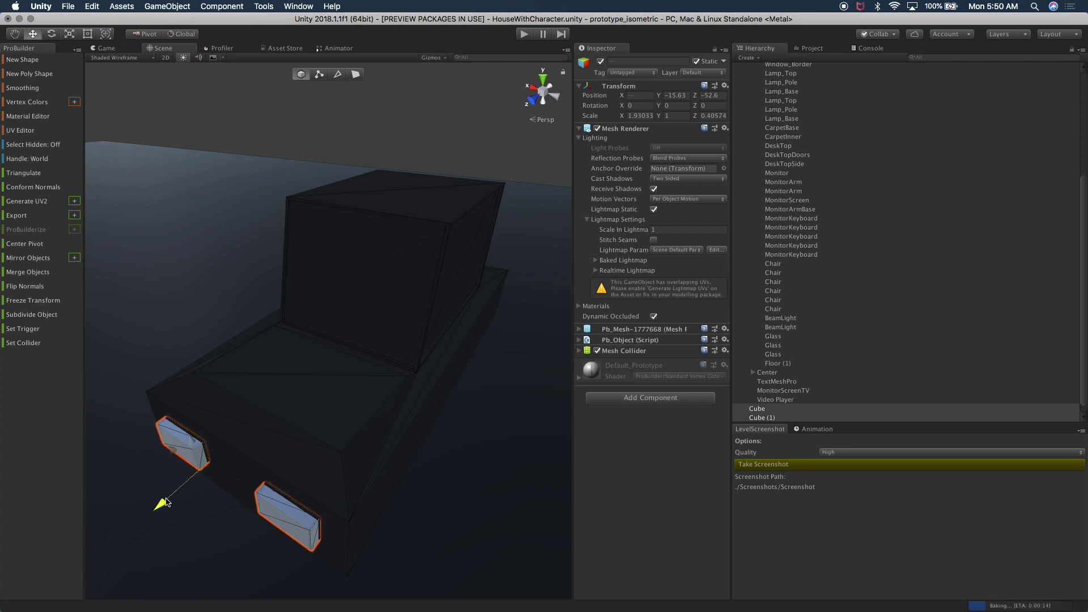
Select the rear plate at the back of the car and move it slightly up along Y
left_click(194, 291)
scroll(374, 385, "down", 3)
scroll(142, 355, "up", 2)
left_click_drag(140, 355, 323, 245, "alt")
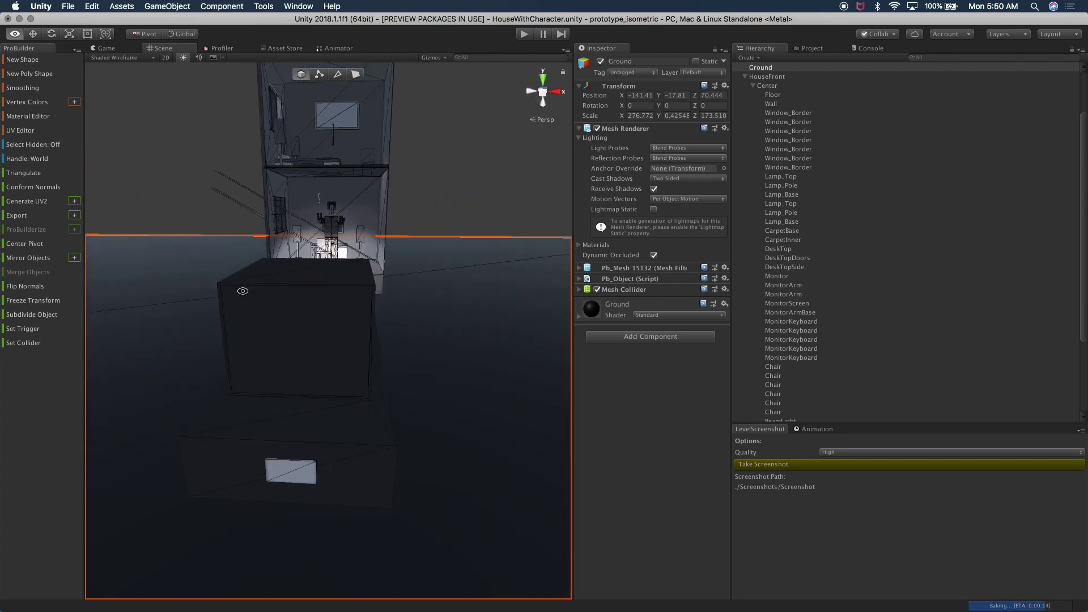
left_click(289, 444)
left_click_drag(289, 444, 335, 395, "alt")
left_click_drag(312, 451, 308, 425)
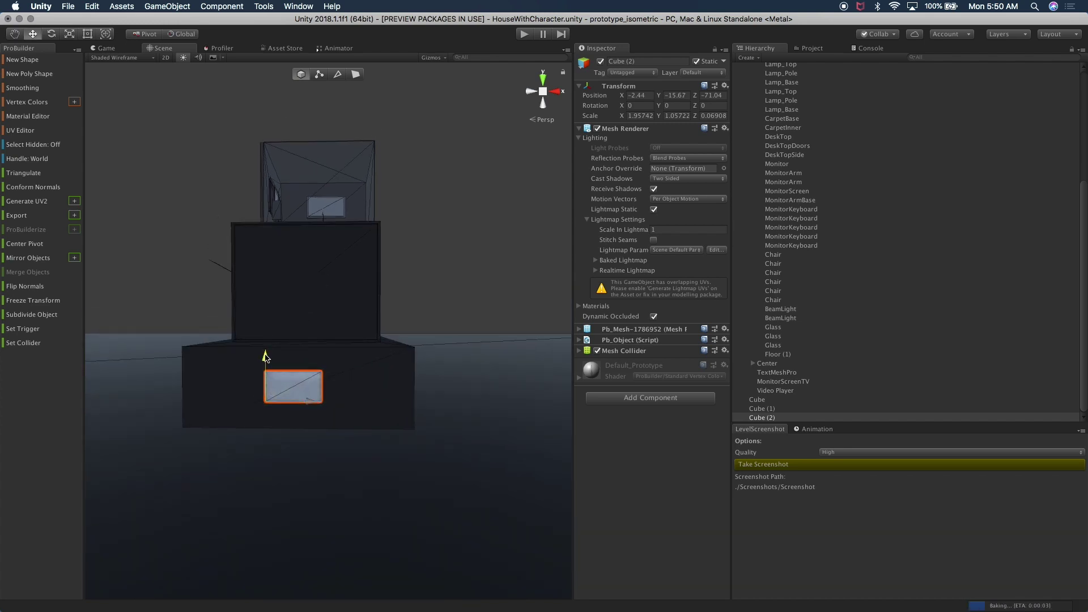
left_click_drag(266, 354, 396, 443, "alt")
left_click(389, 451)
left_click(398, 445)
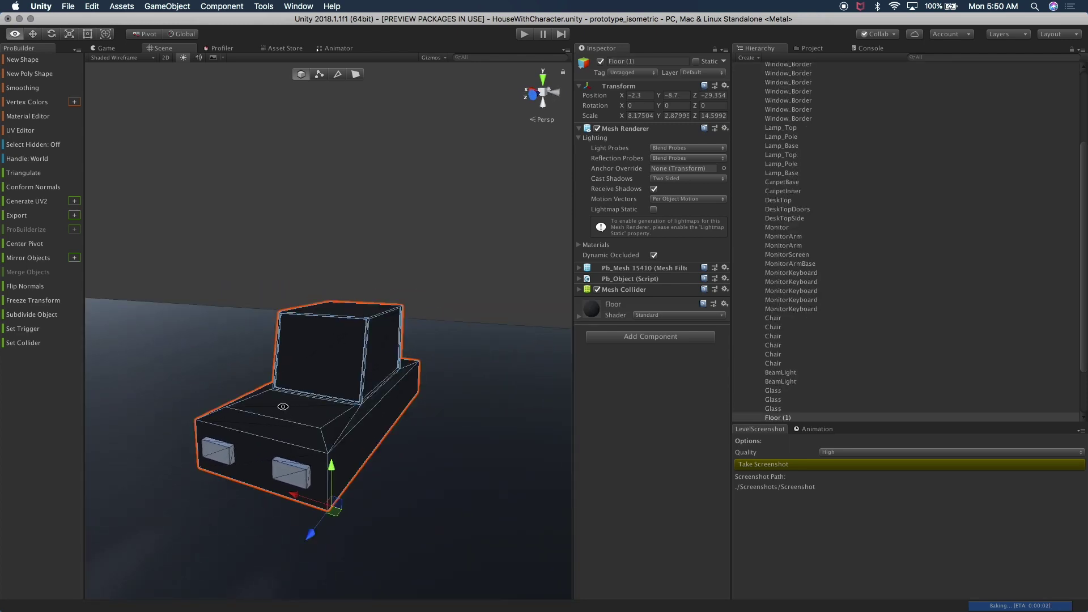
left_click_drag(357, 418, 206, 416, "alt")
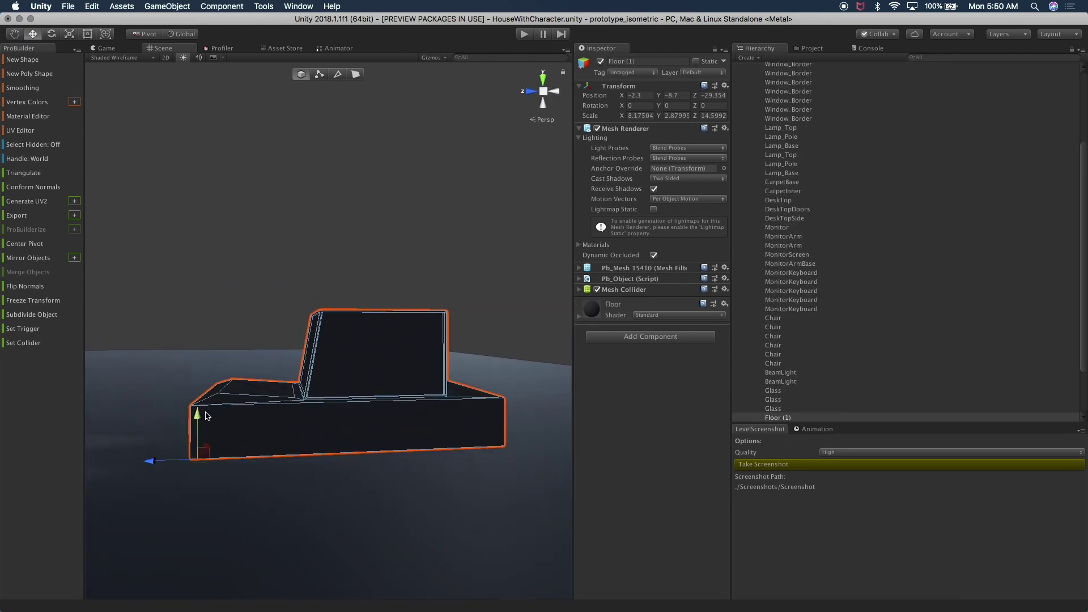
left_click_drag(264, 463, 211, 459, "alt")
left_click(51, 63)
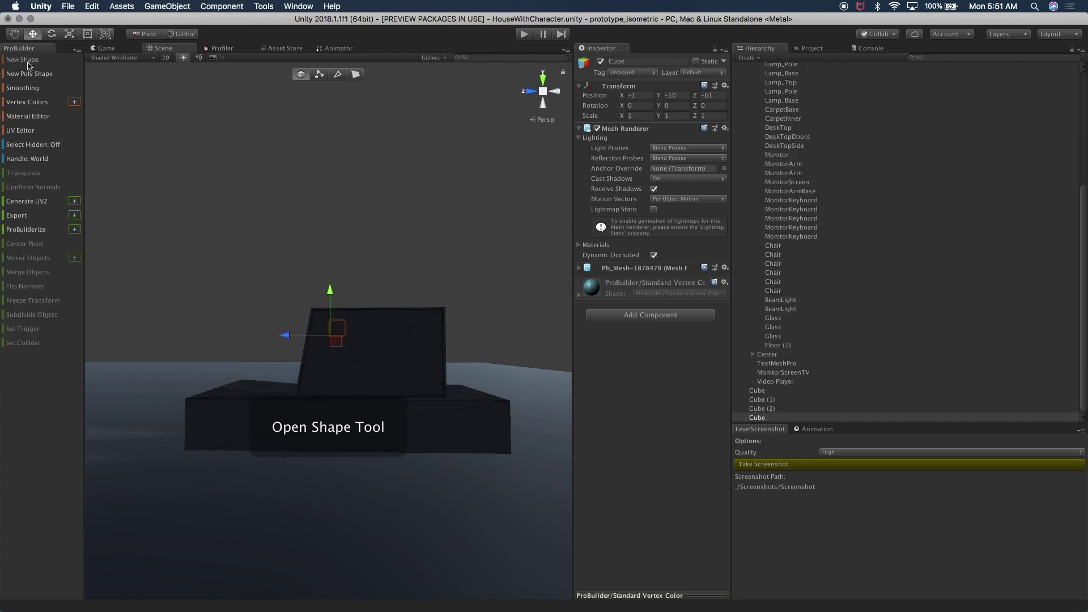
left_click(75, 59)
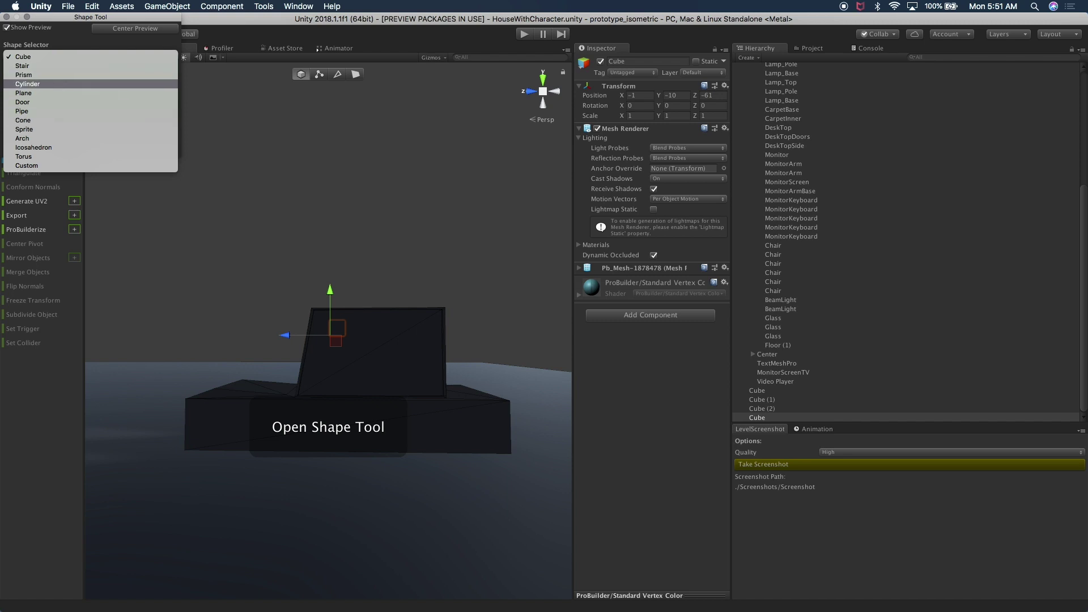
left_click(144, 21)
left_click(7, 17)
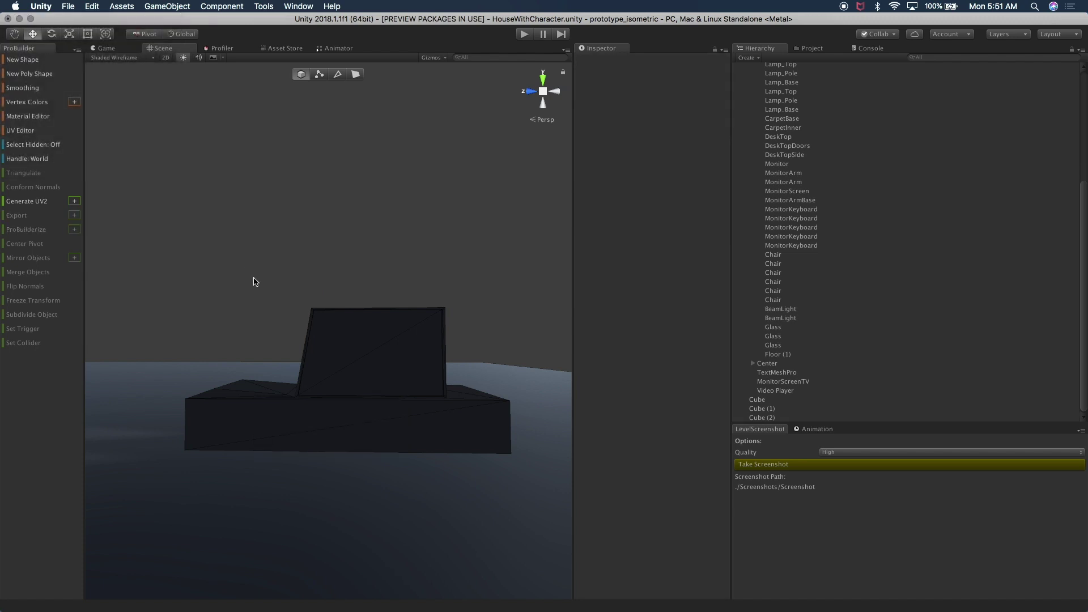
Duplicate the headlight nearest the car's open side and move the copy out along X to about -10.49
left_click_drag(260, 403, 477, 450, "alt")
left_click_drag(320, 445, 179, 437, "alt")
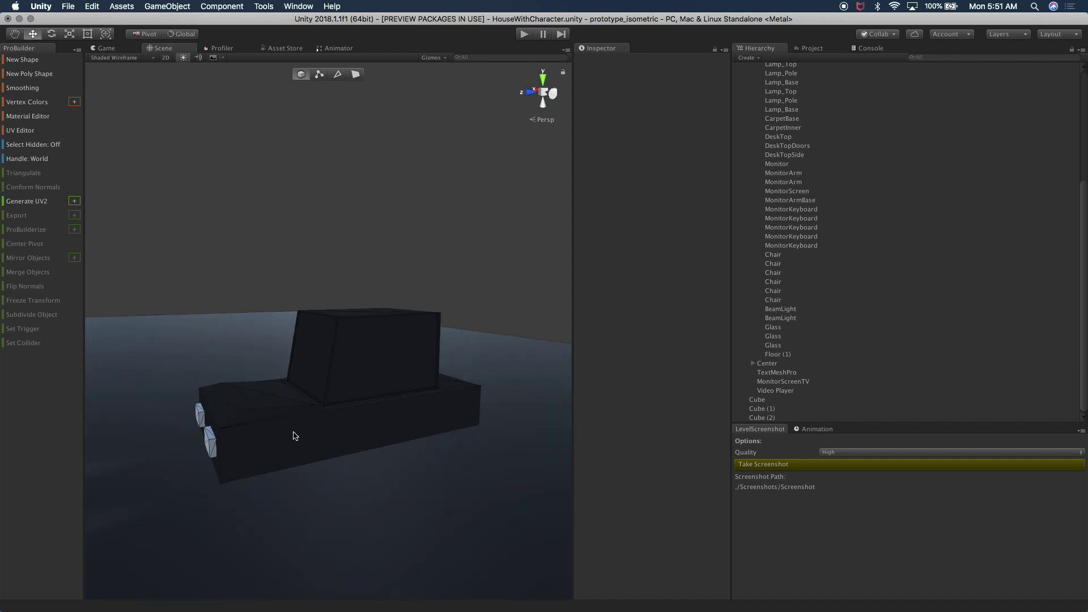
scroll(294, 435, "down", 3)
left_click(243, 415)
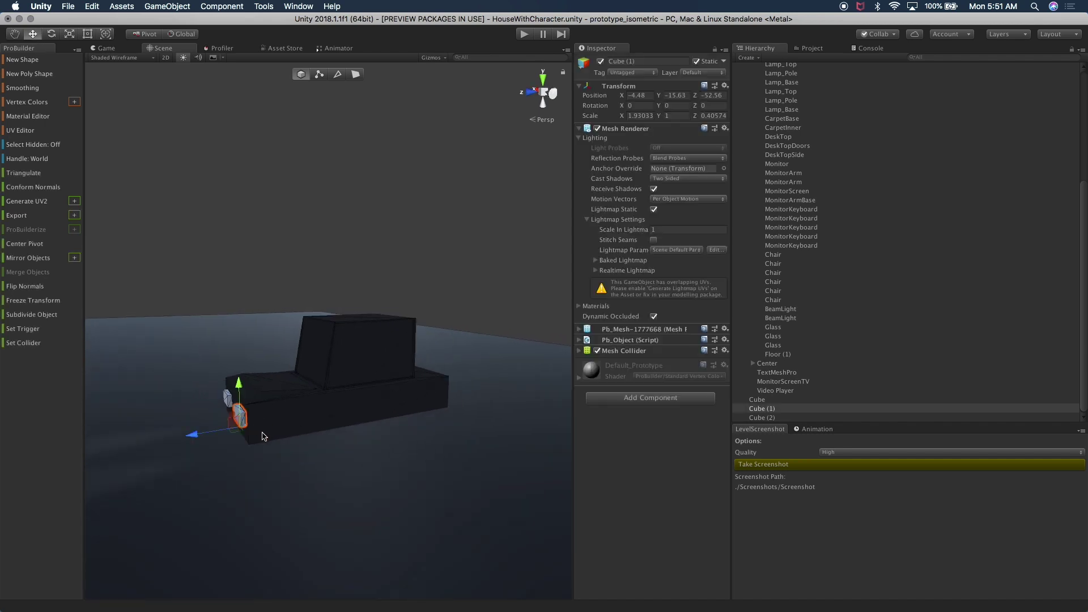
left_click_drag(267, 432, 339, 426, "alt")
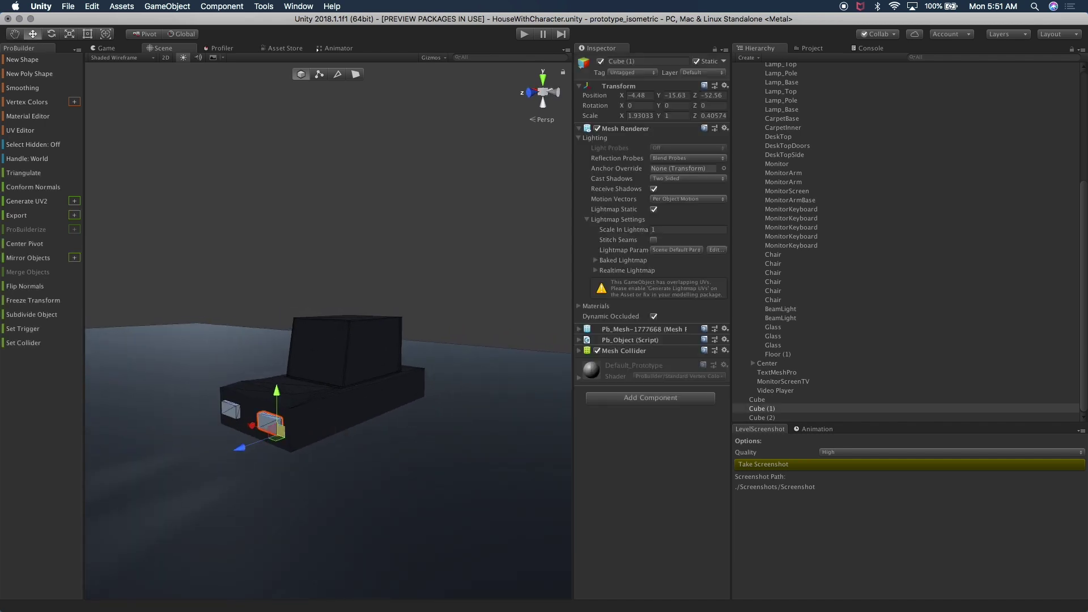
key("super+d")
left_click_drag(252, 425, 319, 450)
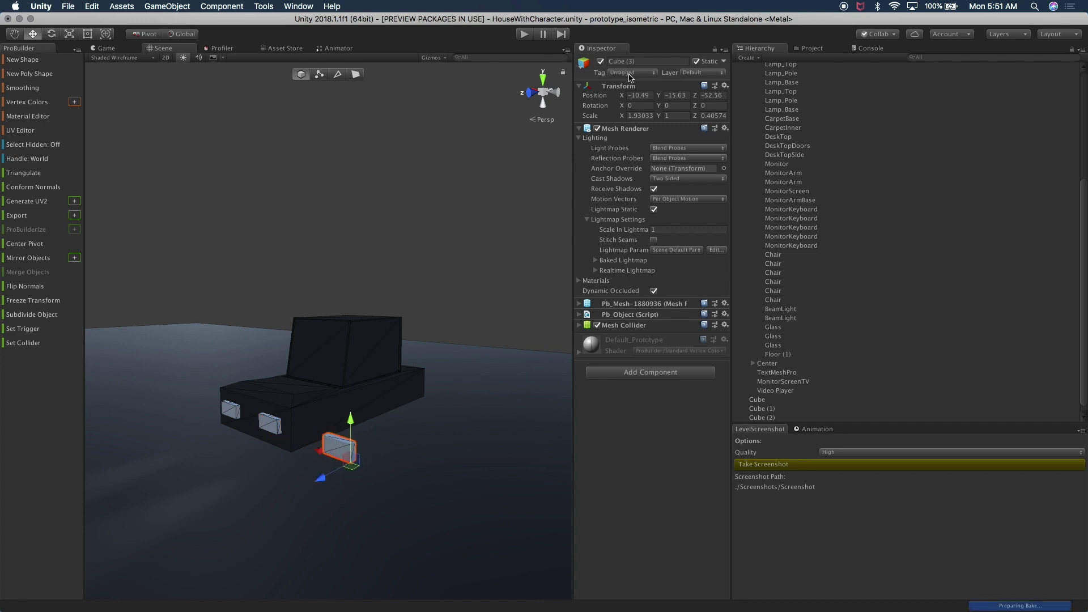
Rotate the copied block to 90 on Y and move it along X to about -6.56, beside the car's front corner
key("e")
left_click_drag(338, 488, 382, 485)
left_click(679, 107)
type("90")
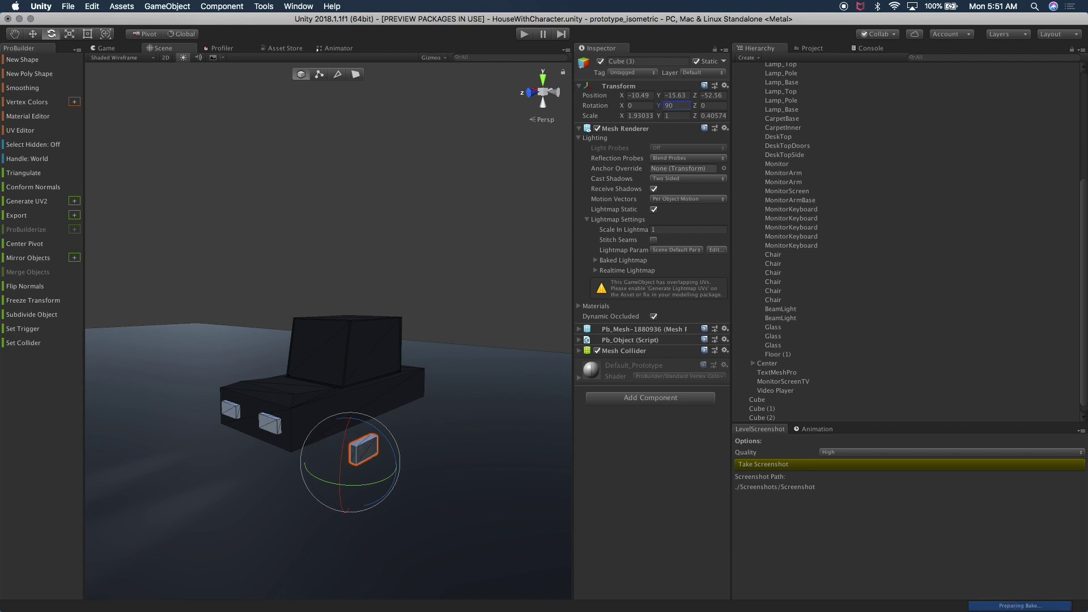
type("w")
left_click_drag(348, 463, 268, 447)
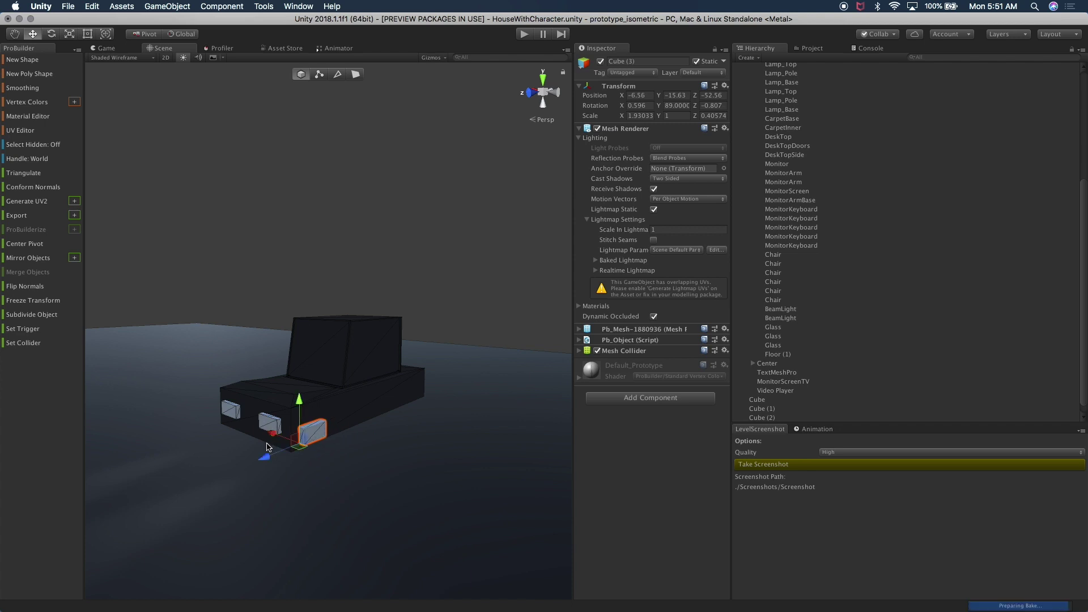
Reselect the block as a whole object and move it back along Z to about -54.83 on the car's side
key("g")
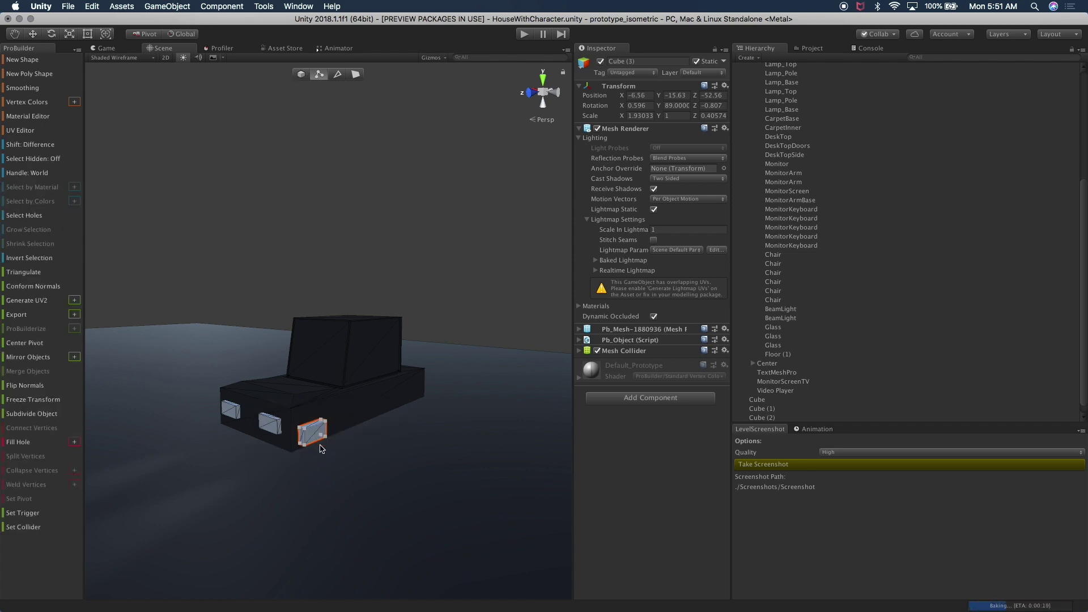
left_click(302, 75)
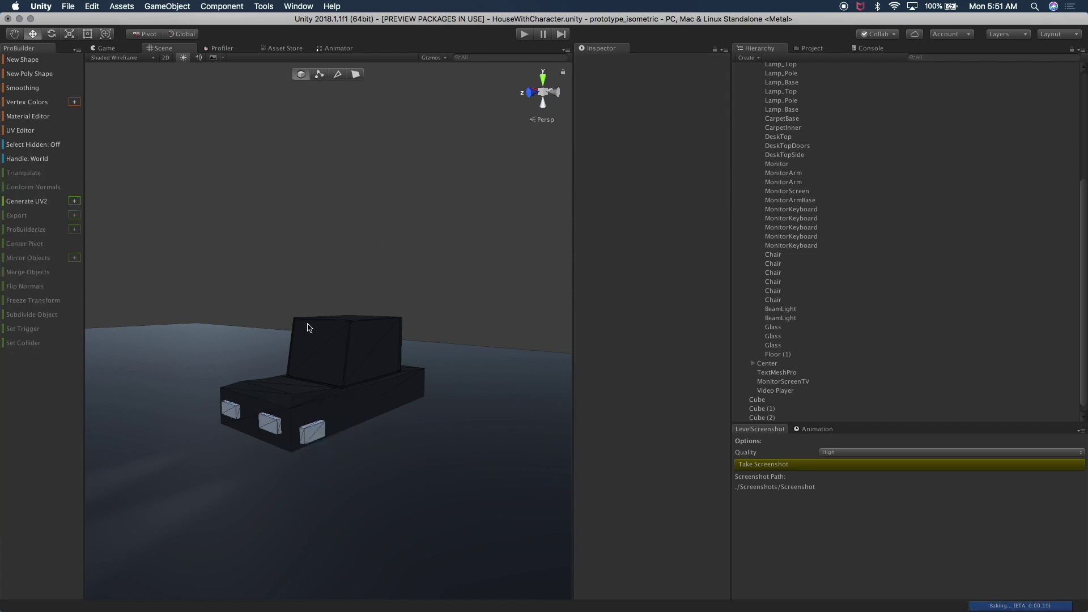
left_click(312, 432)
key("f")
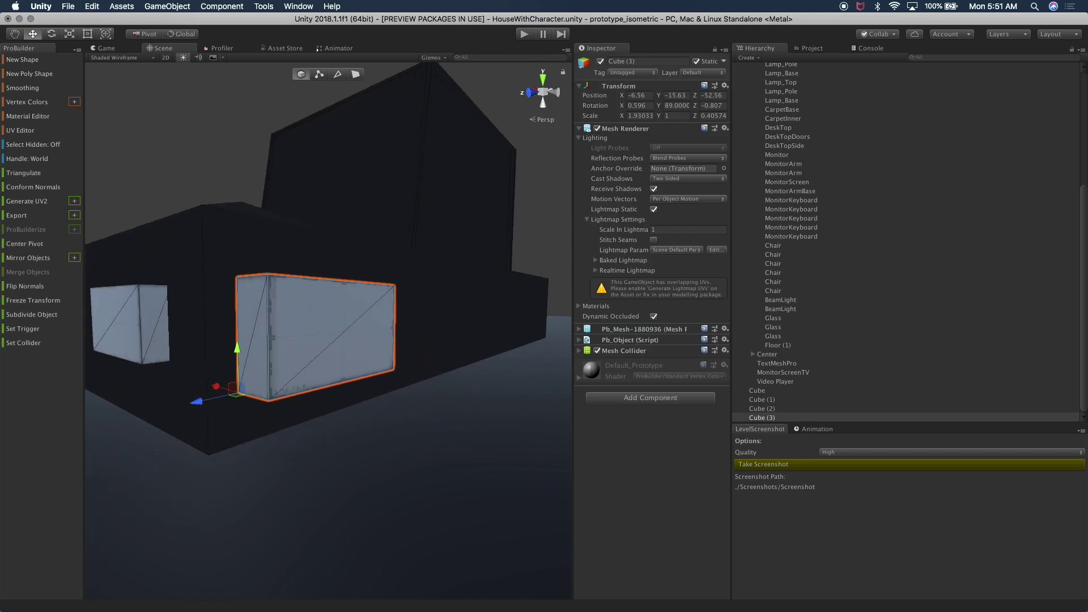
left_click_drag(413, 354, 311, 450, "alt")
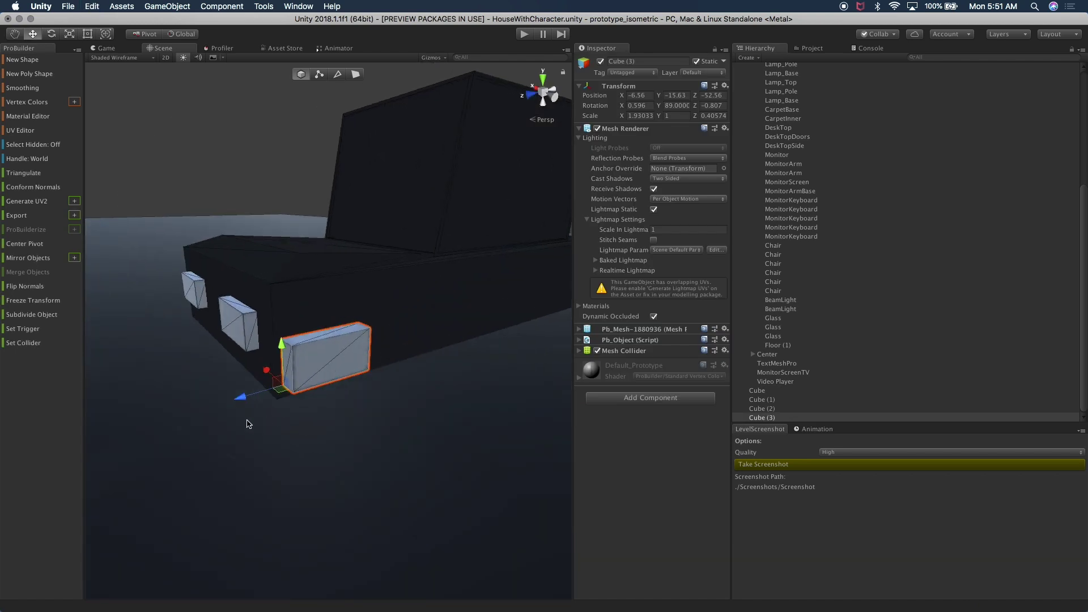
left_click(532, 97)
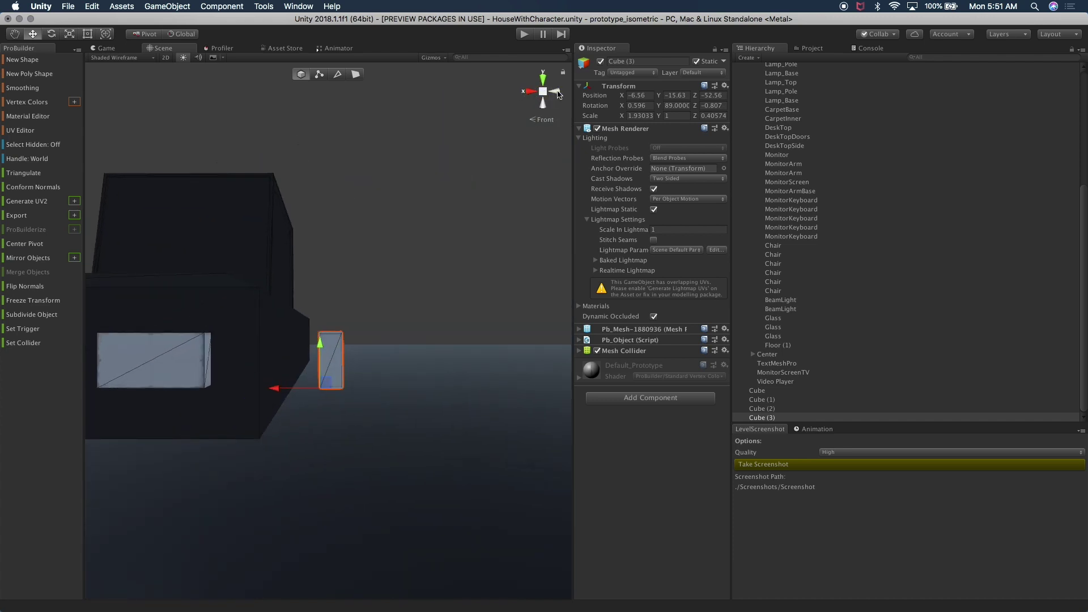
left_click(558, 94)
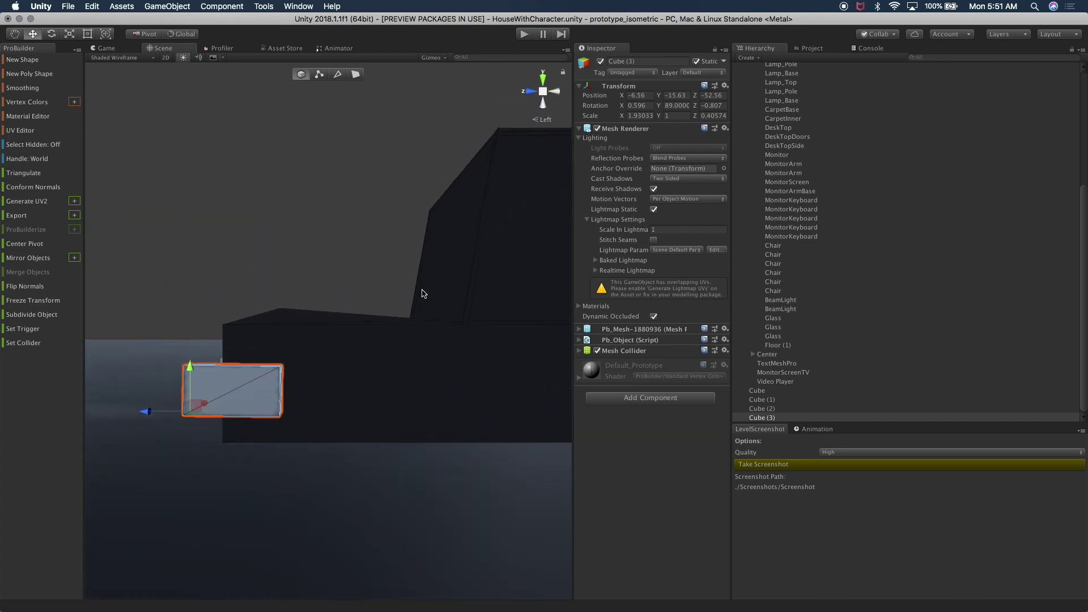
scroll(422, 293, "down", 3)
left_click_drag(205, 381, 262, 377)
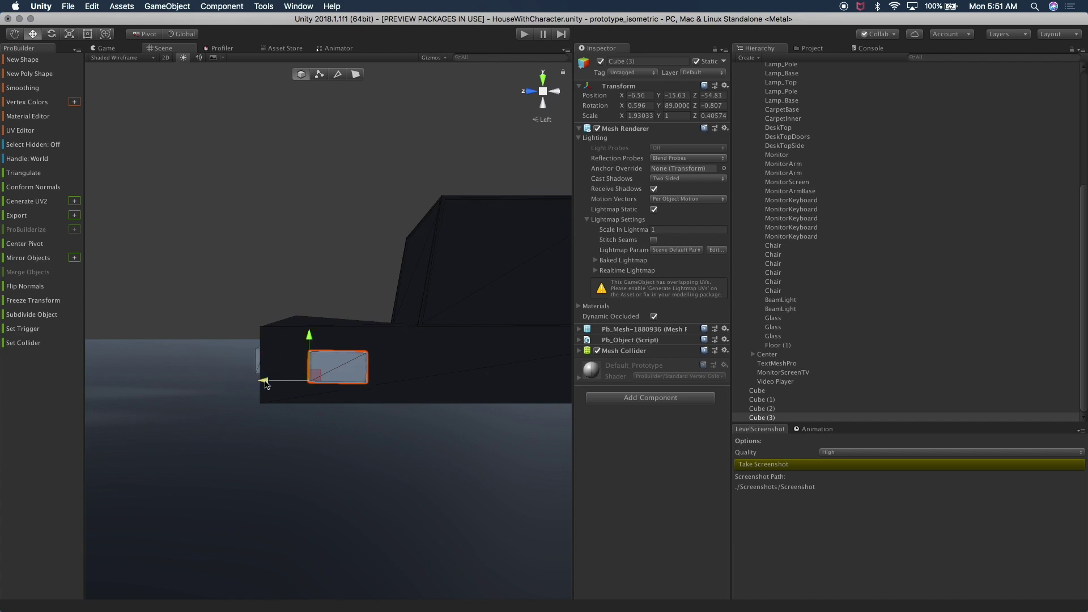
Scale the block into a larger wheel shape, about 3.45 along X and 3.17 along Y
key("r")
left_click_drag(312, 337, 313, 316)
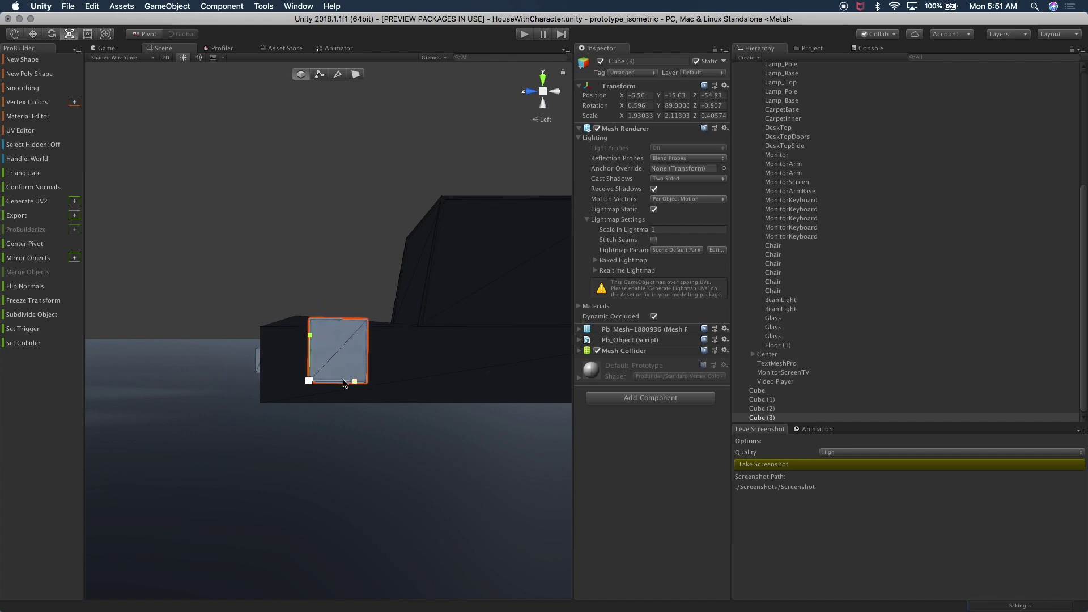
left_click_drag(354, 381, 389, 381)
left_click_drag(310, 335, 309, 311)
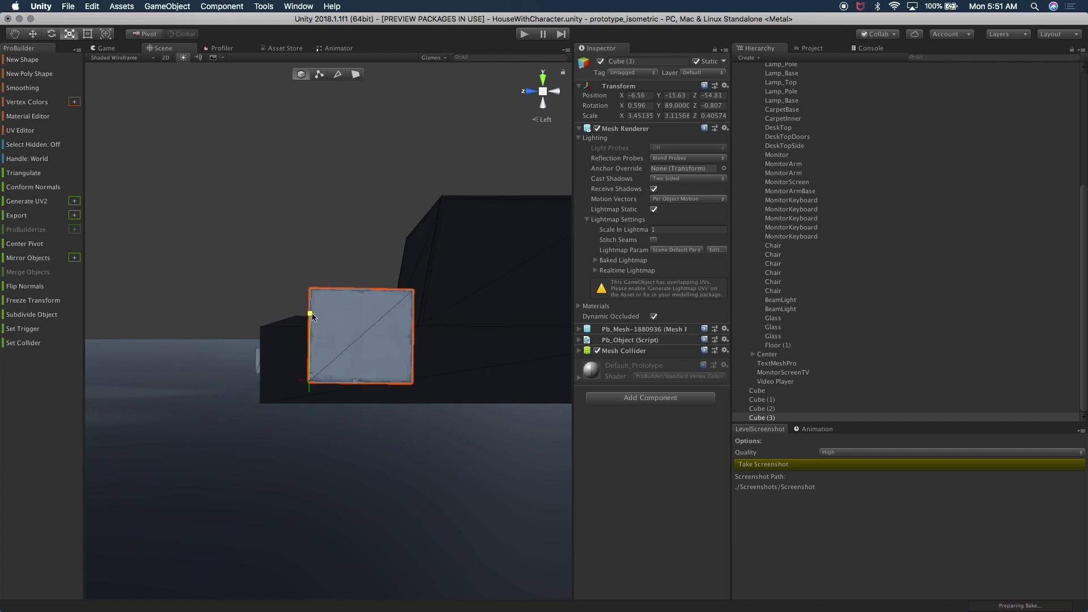
Set the handle position to Center, resize the wheel block uniformly to about 3.14 on X, and lower it to Y about -18.41
left_click(147, 34)
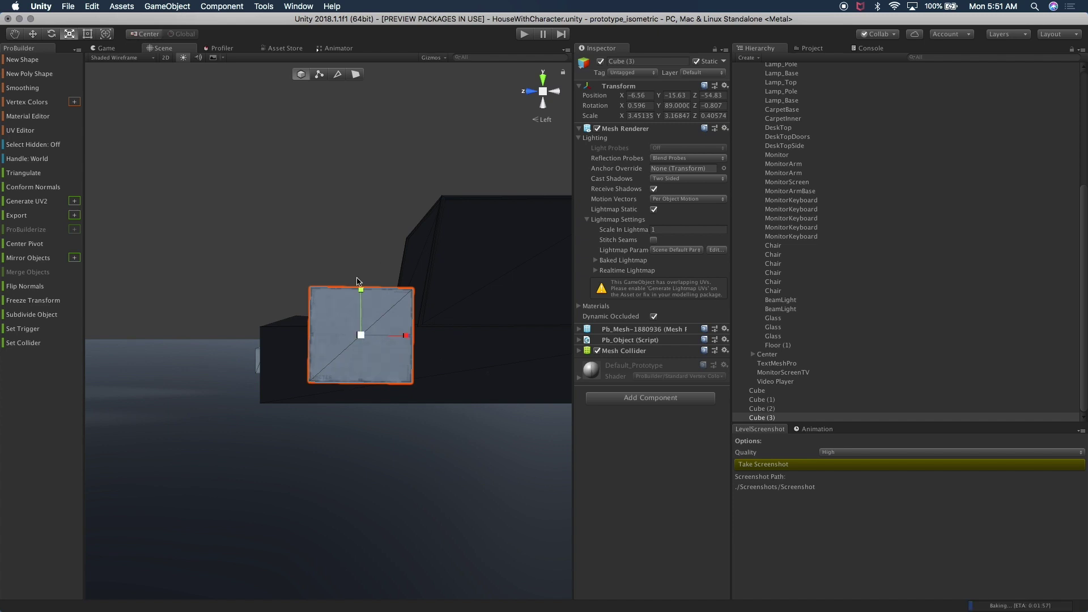
left_click_drag(365, 340, 374, 338)
scroll(371, 338, "down", 3)
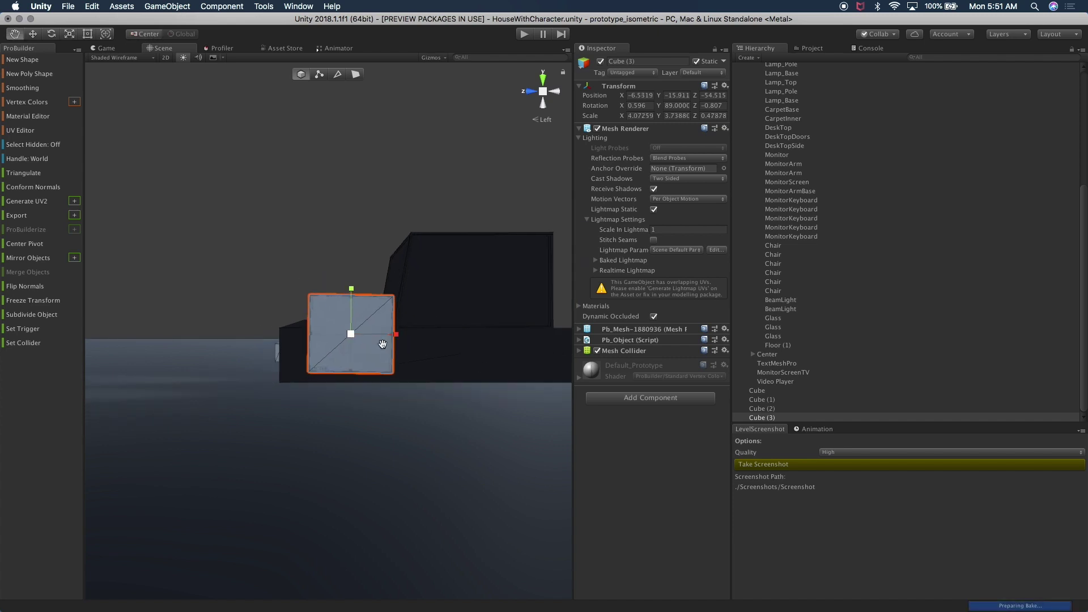
left_click(543, 97)
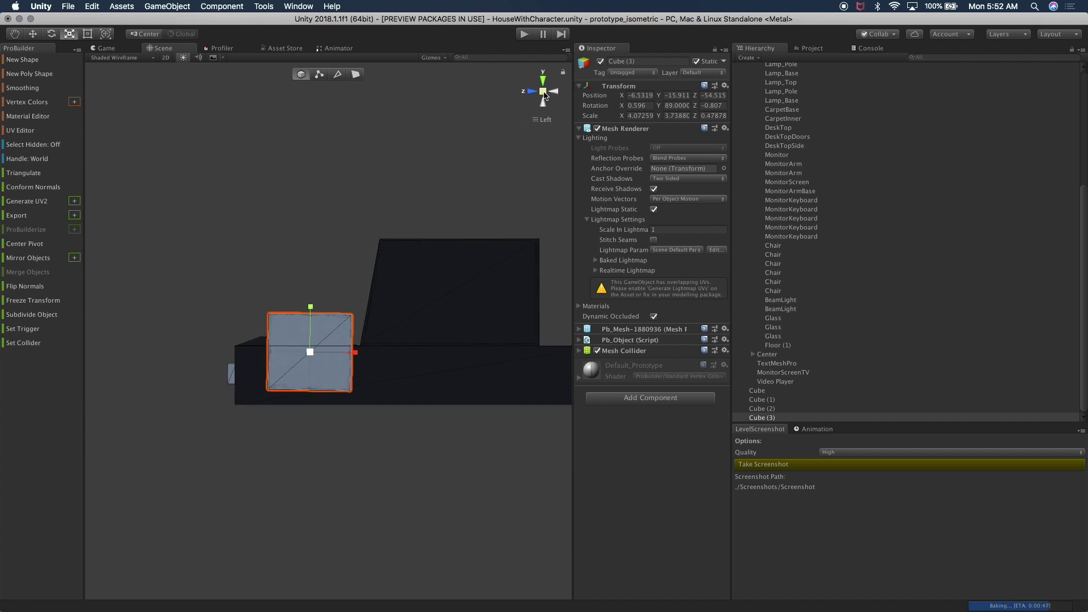
left_click_drag(313, 354, 318, 417)
key("w")
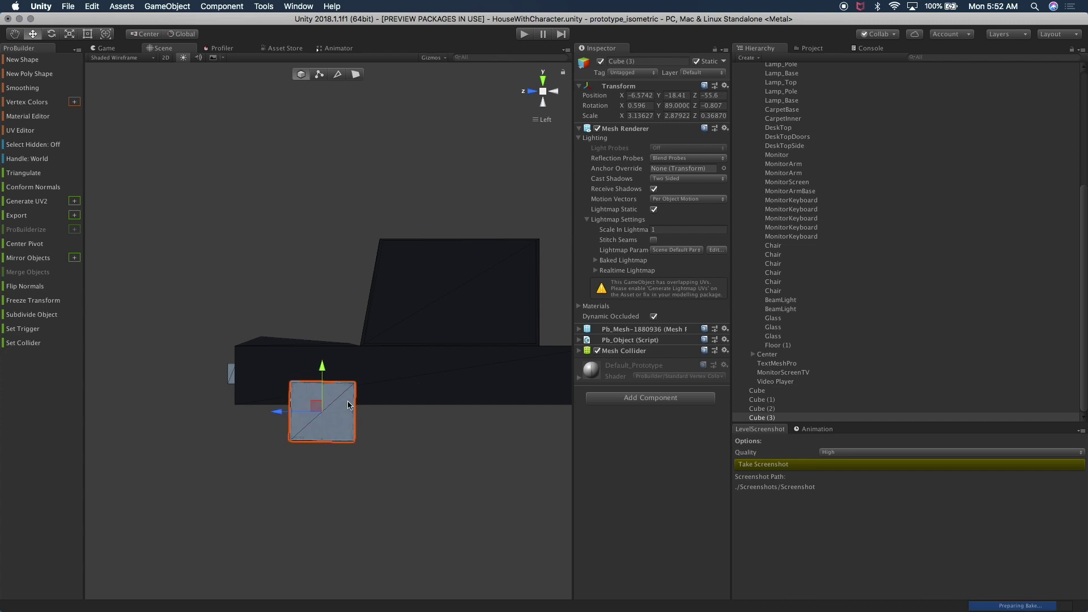
Scale the wheel block down uniformly to about 2.72 on X and raise it to Y about -17.92
scroll(364, 412, "down", 5)
key("r")
left_click_drag(280, 406, 271, 409)
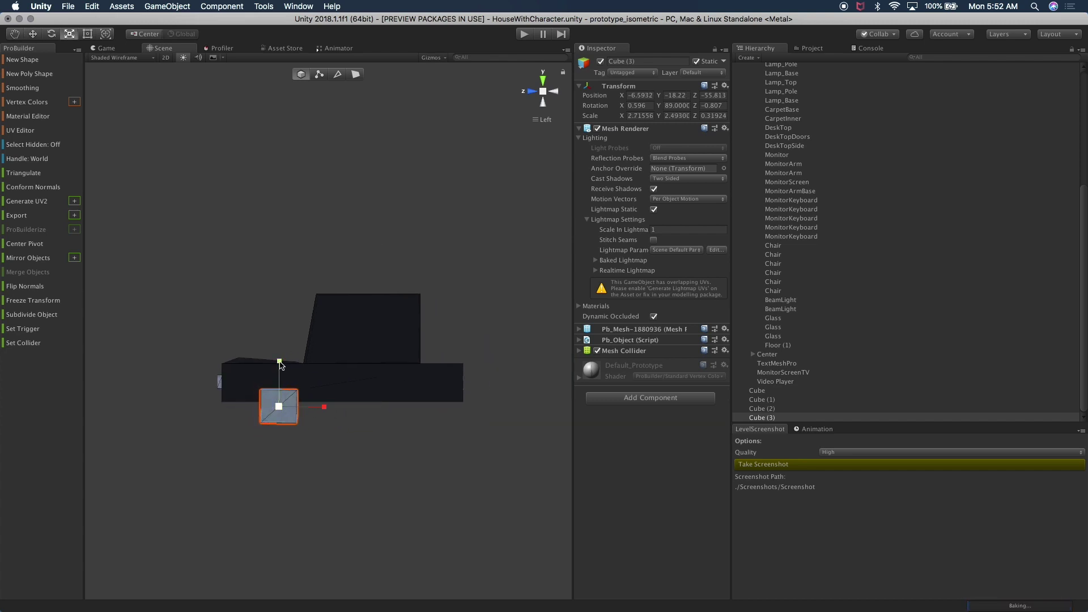
key("w")
left_click_drag(274, 398, 274, 394)
Move the wheel block along X to about -10.75 and thicken it to a Z scale of about 1.06
left_click(530, 91)
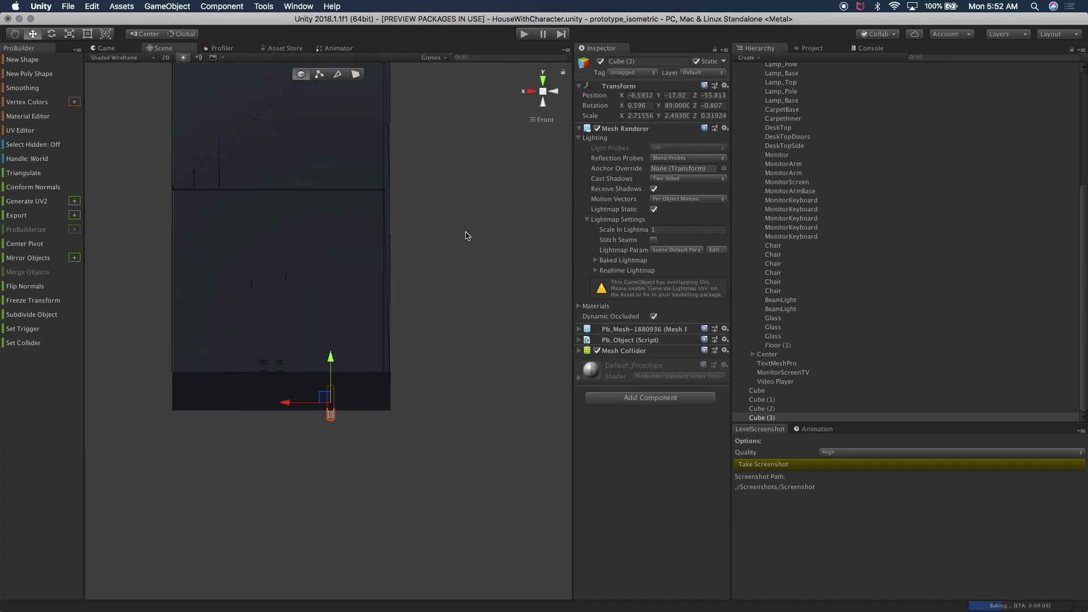
left_click_drag(285, 406, 238, 415)
key("r")
key("w")
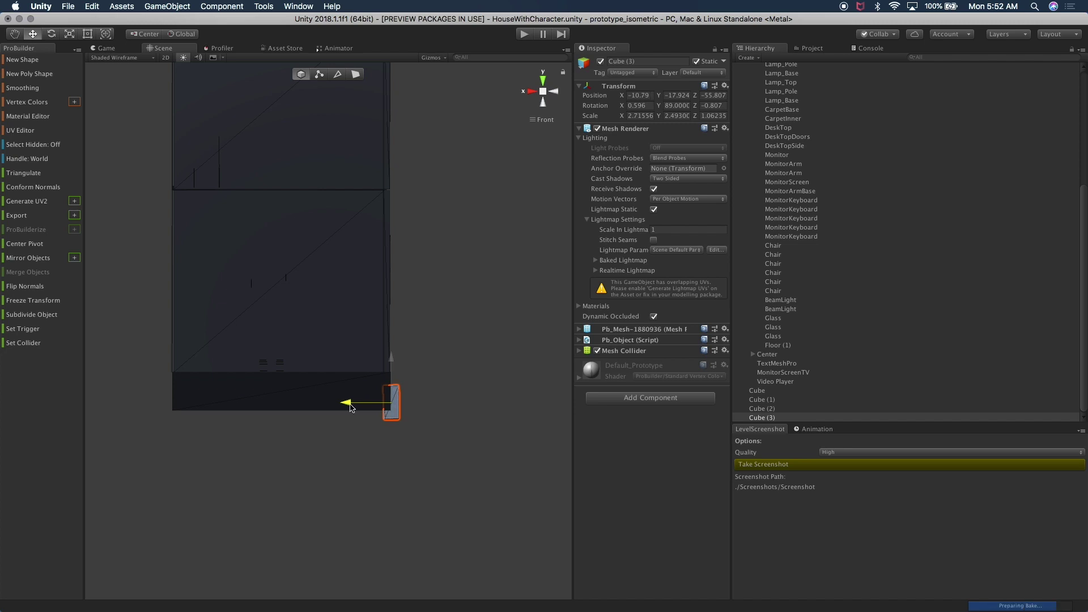
left_click(532, 91)
left_click(532, 90)
left_click(532, 91)
left_click(554, 91)
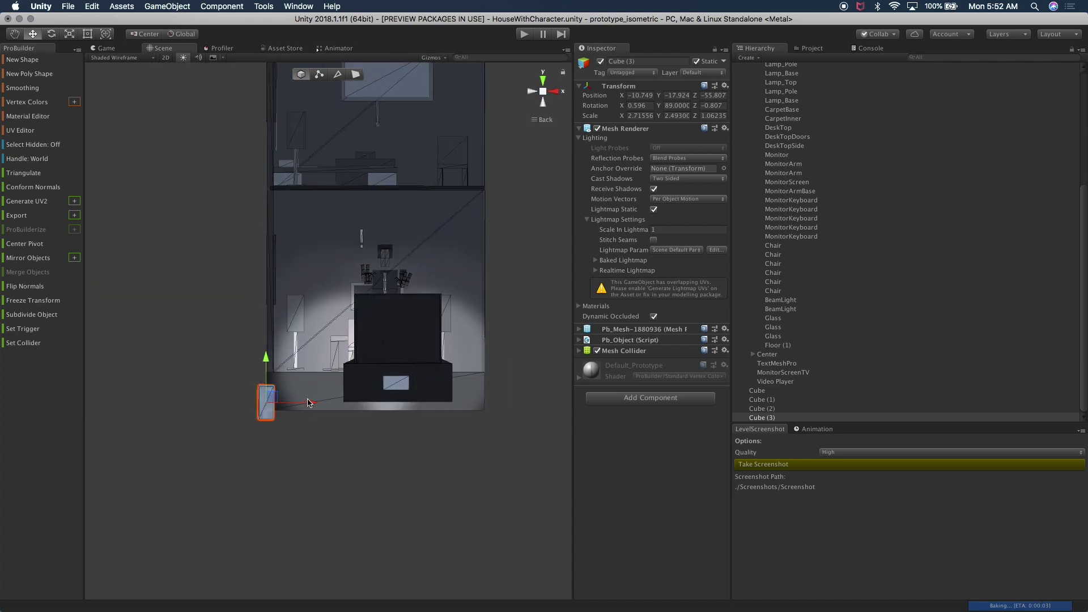
Move the wheel block along X to about -4.91 at the car's side and thicken it to a Z scale of about 1.2
left_click_drag(300, 402, 395, 402)
key("r")
left_click(531, 91)
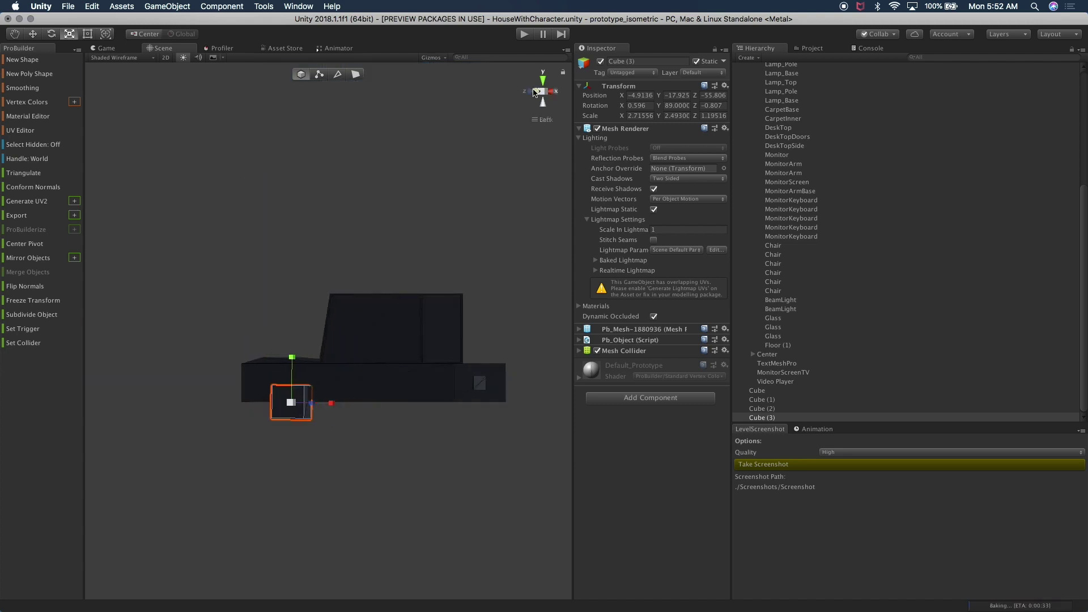
left_click(532, 90)
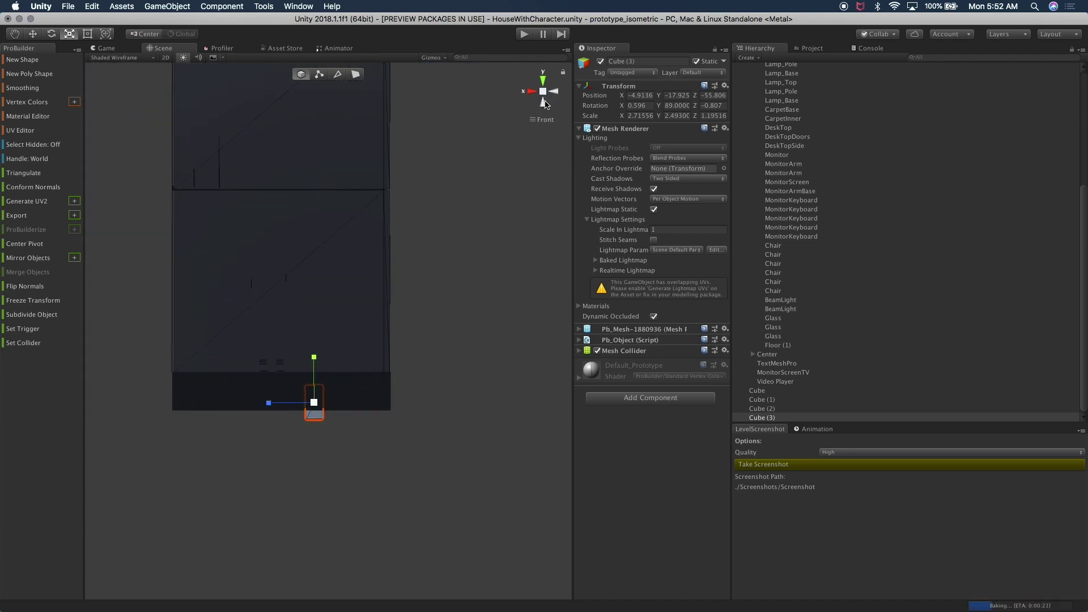
left_click(543, 91)
left_click_drag(454, 331, 274, 349, "alt")
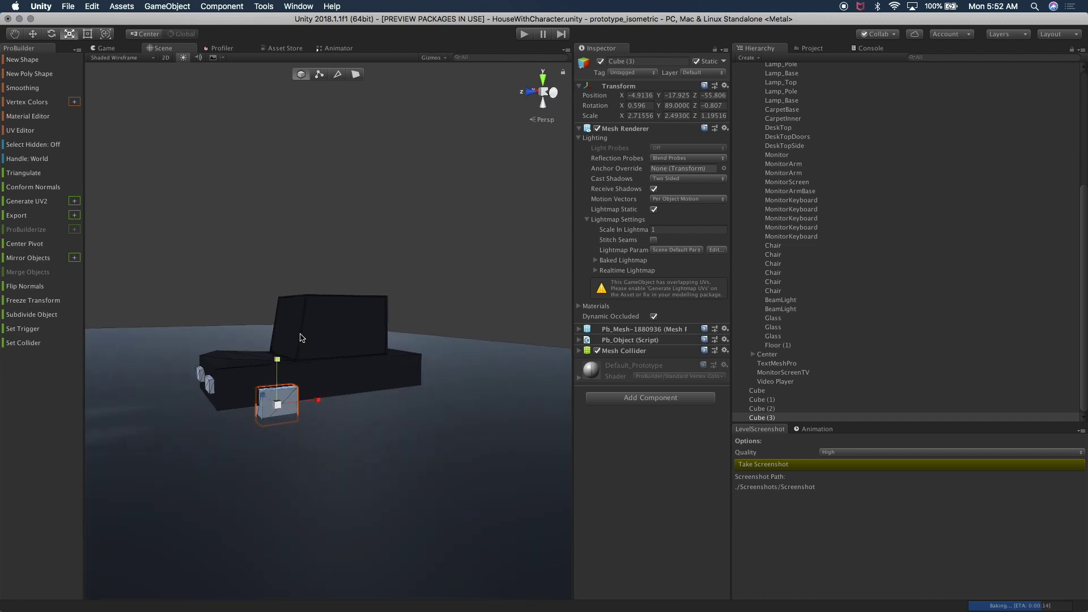
Select the wheel block, car body and both headlights together and raise them along Y, bringing the wheel to about -17.47
left_click(296, 274)
left_click_drag(311, 272, 337, 301, "alt")
left_click(279, 453)
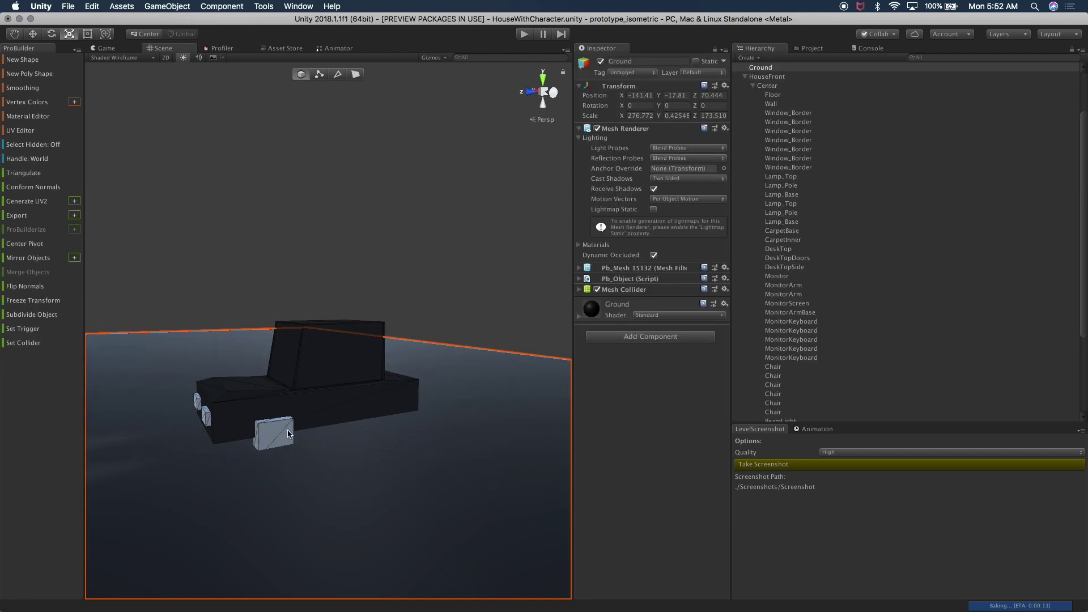
left_click(288, 434)
left_click(337, 389, "shift")
key("w")
left_click_drag(309, 330, 310, 326)
key("super+z")
left_click(197, 403, "shift")
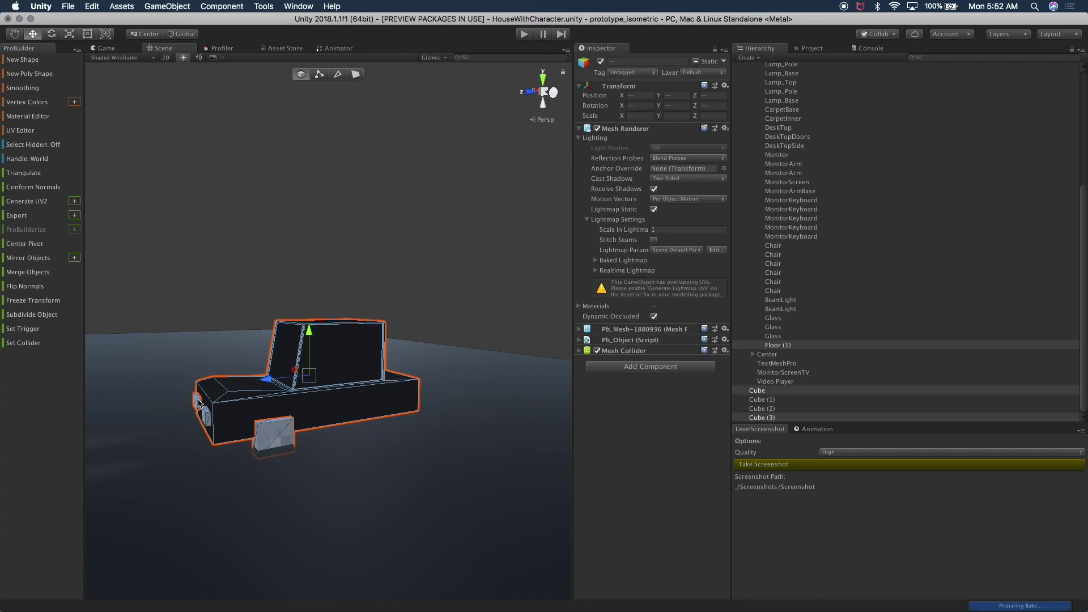
left_click(206, 417, "shift")
left_click_drag(311, 335, 310, 330)
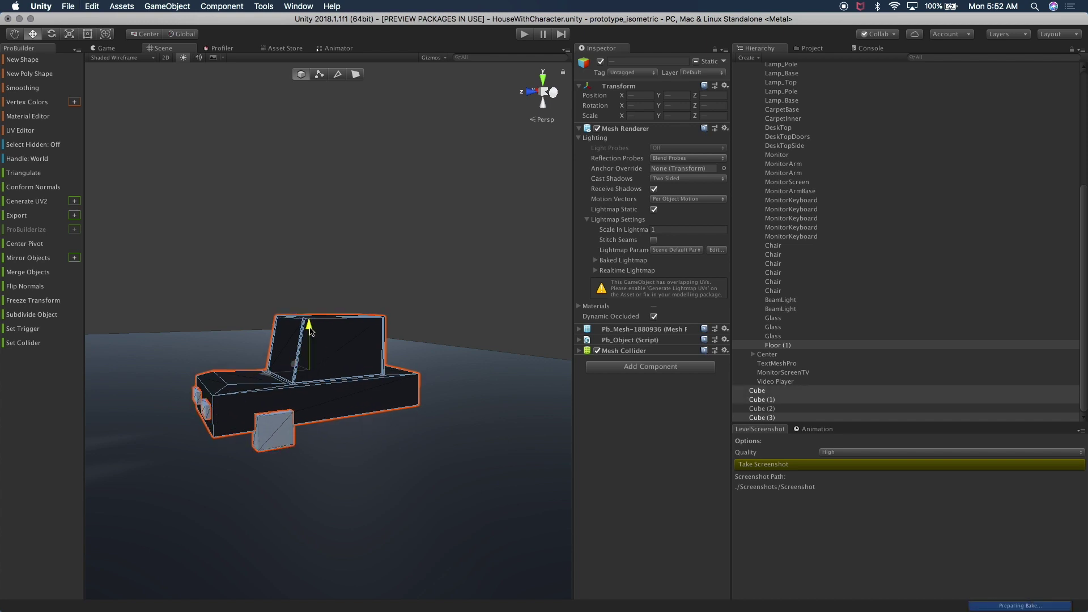
Duplicate the front wheel block and move the copy along Z to the rear of the same side
left_click(391, 252)
left_click_drag(391, 251, 330, 433, "alt")
left_click(264, 459)
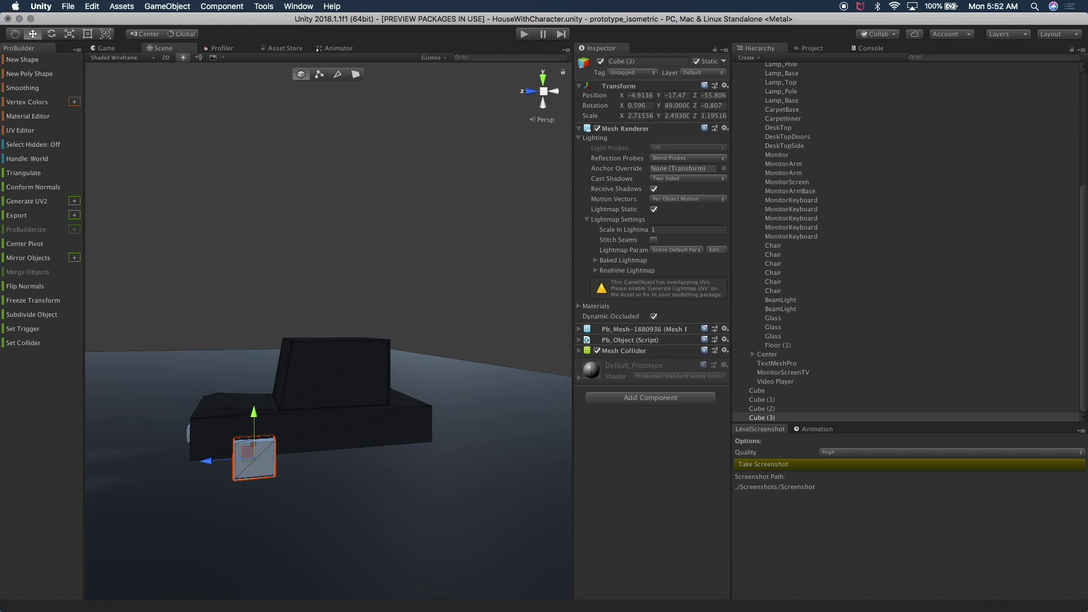
key("super+d")
left_click_drag(207, 462, 344, 450)
Select both wheel blocks, duplicate them, and move the copies along X to the opposite side of the car
left_click(262, 459, "shift")
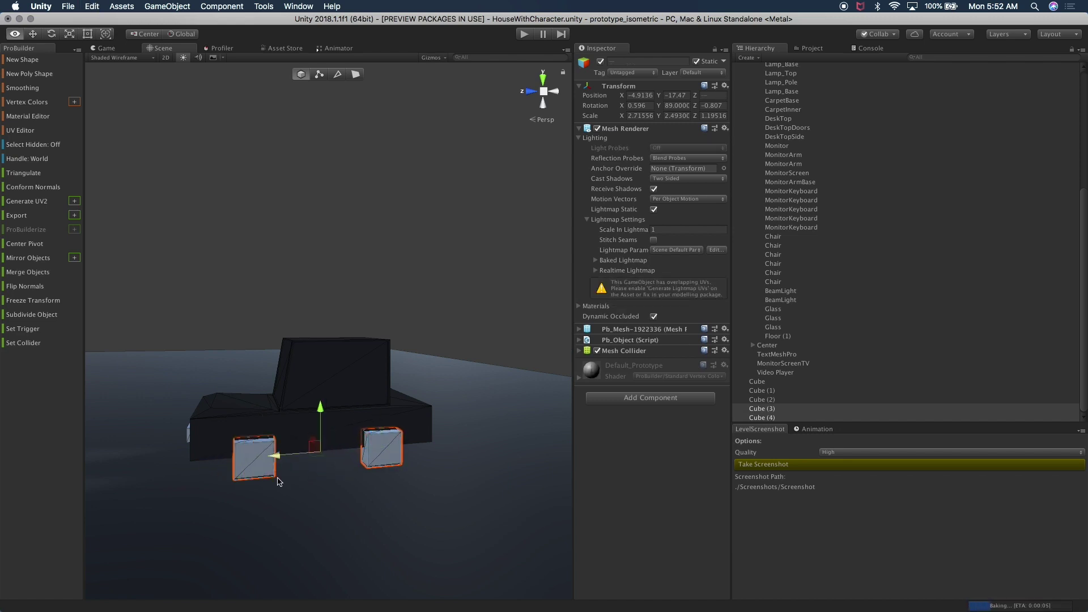
left_click_drag(269, 464, 461, 510, "alt")
key("super+d")
left_click_drag(300, 443, 200, 424)
key("f")
left_click_drag(272, 395, 383, 434, "alt")
left_click_drag(224, 410, 247, 406)
Shift the duplicated wheel pair slightly inward along X so it sits against the car body like the opposite pair
left_click_drag(303, 378, 244, 335, "alt")
left_click(531, 93)
left_click(554, 90)
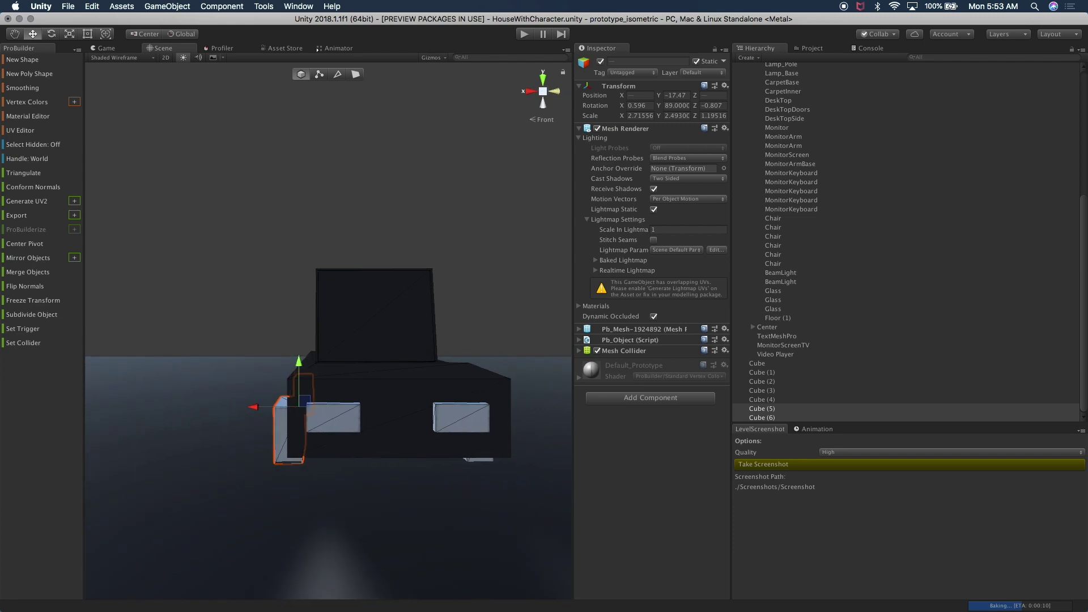
left_click(543, 92)
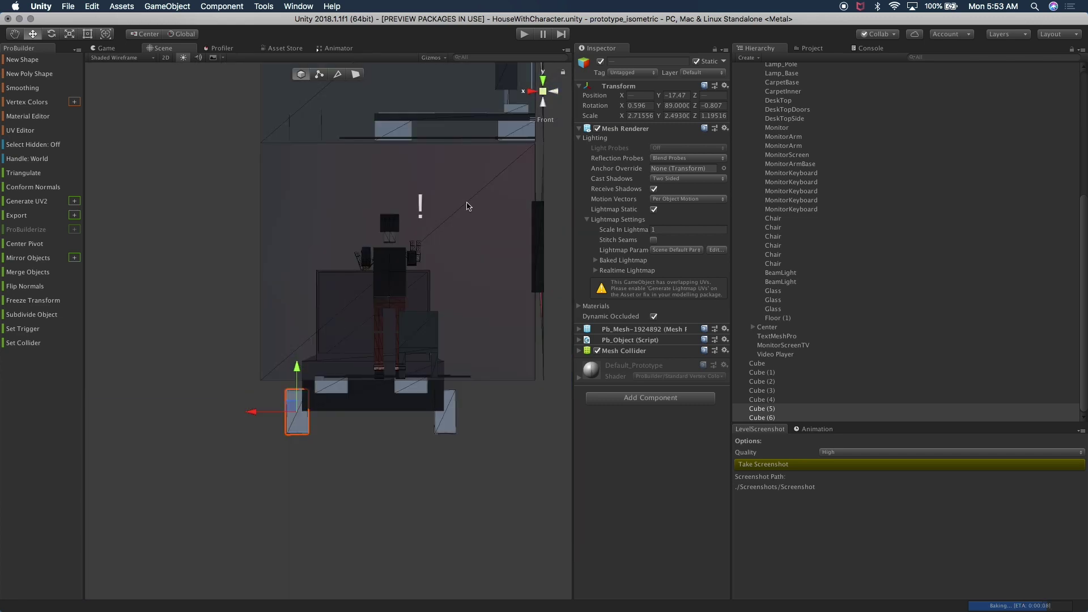
left_click_drag(256, 417, 258, 417)
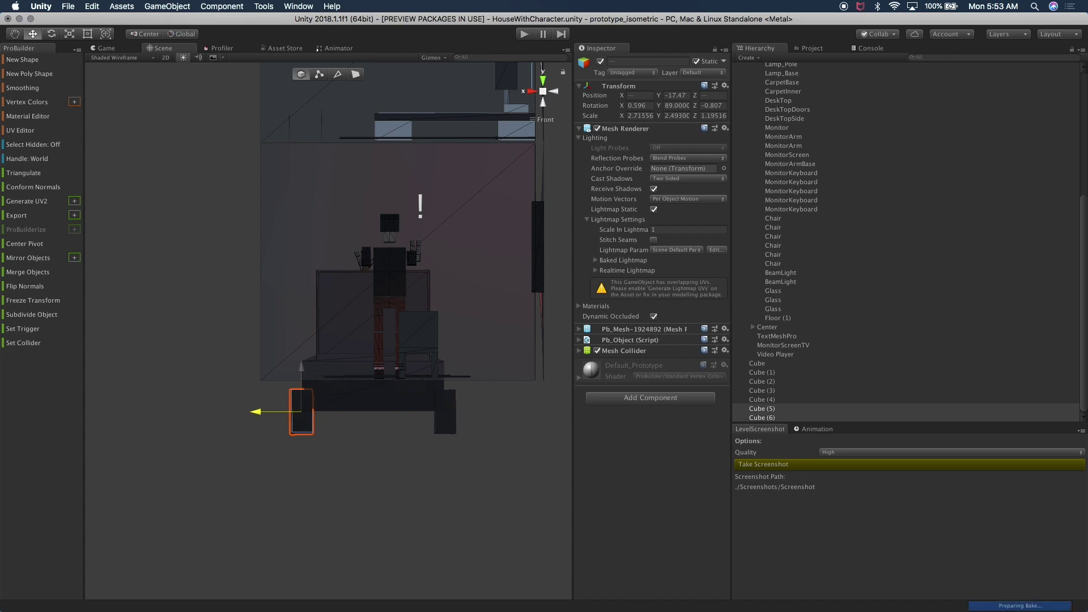
left_click_drag(363, 266, 399, 286, "alt")
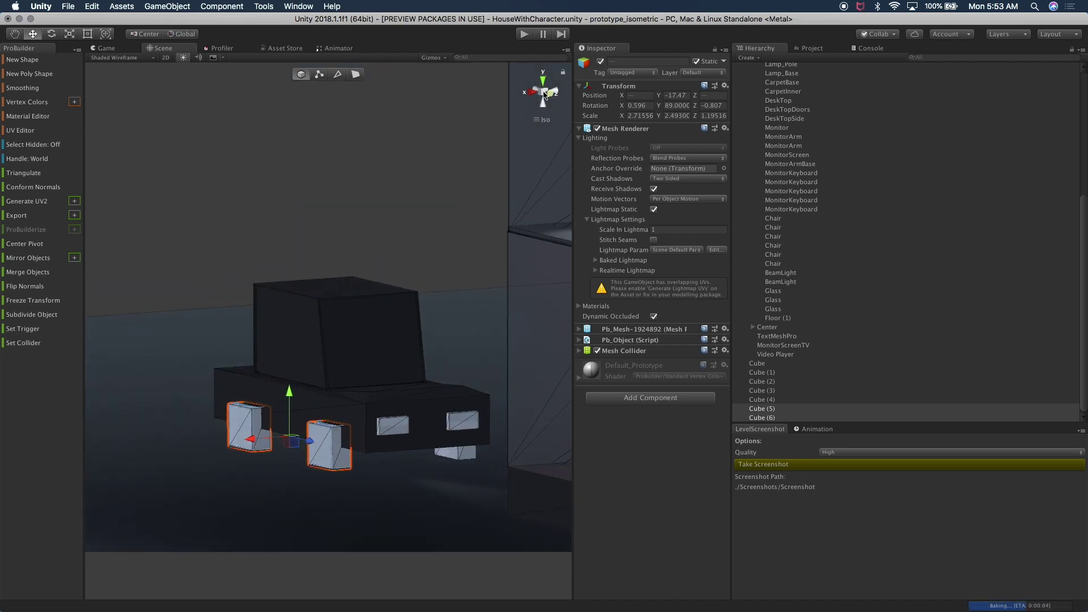
Nudge the duplicated wheel pair slightly along X so it lines up with the side of the car body
left_click(548, 89)
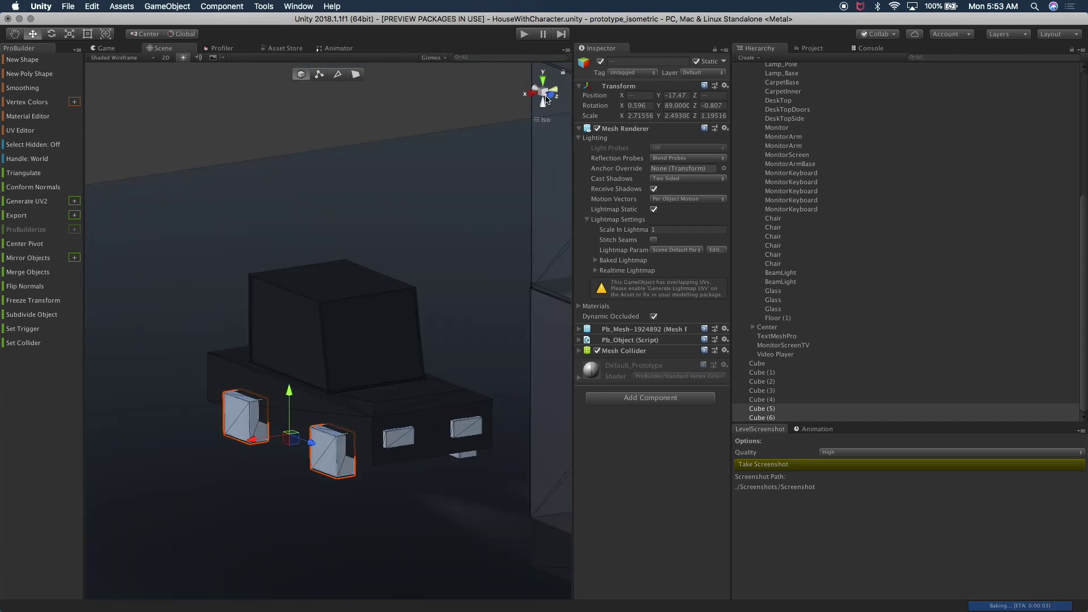
left_click(550, 94)
left_click(543, 92)
left_click_drag(427, 262, 554, 237, "alt")
left_click(357, 270)
left_click_drag(357, 269, 331, 368, "alt")
left_click(293, 455)
left_click(287, 376, "shift")
left_click(291, 389, "shift")
left_click(291, 389, "shift")
left_click_drag(254, 430, 252, 430)
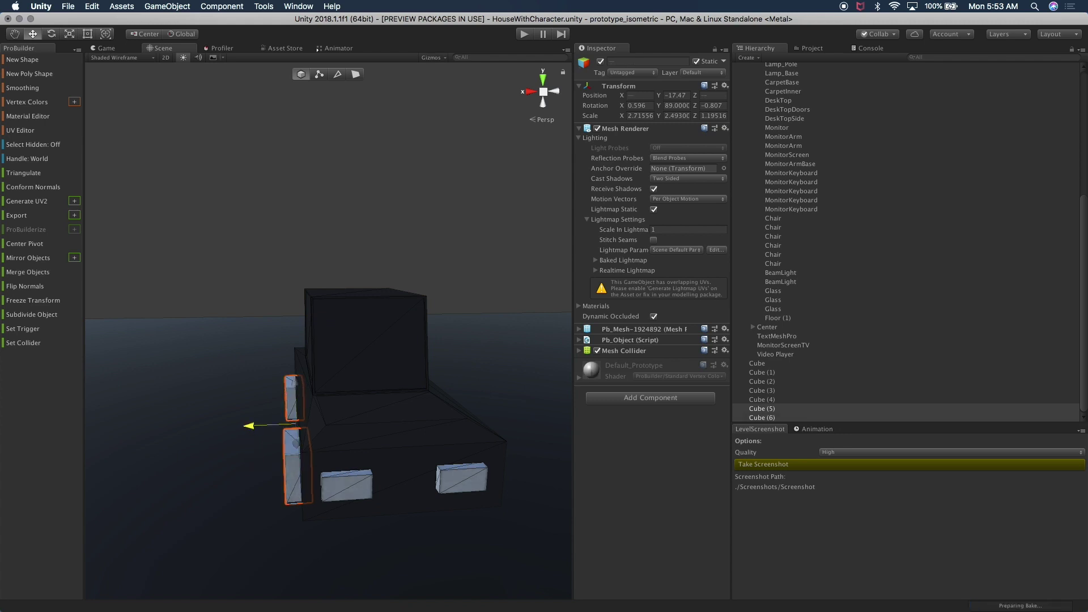
left_click(283, 272)
left_click_drag(383, 290, 223, 258, "alt")
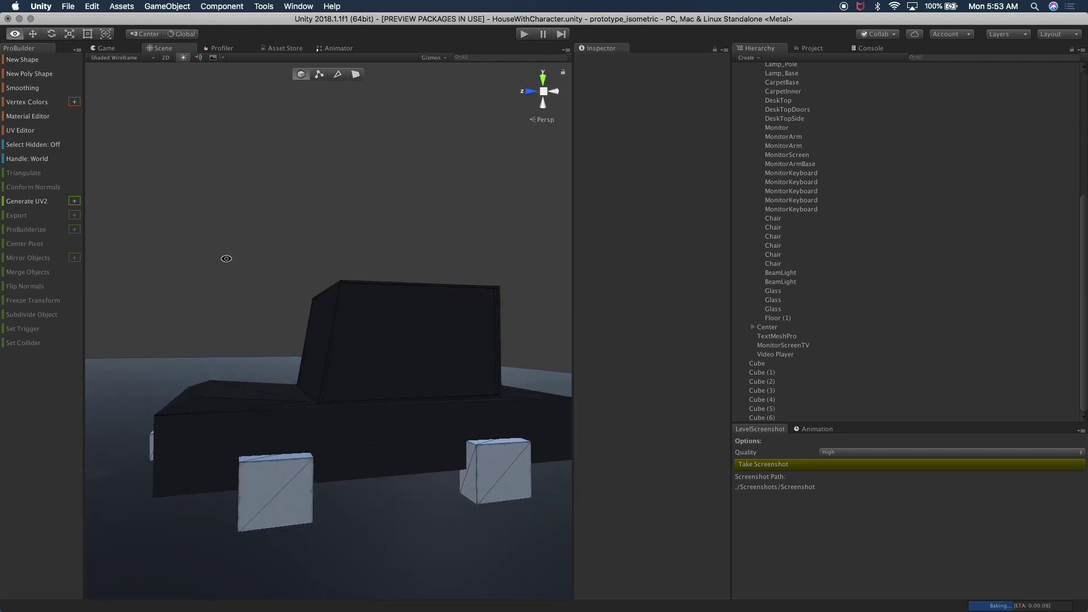
Show the scene in Game view and adjust the directional light's color
left_click(105, 49)
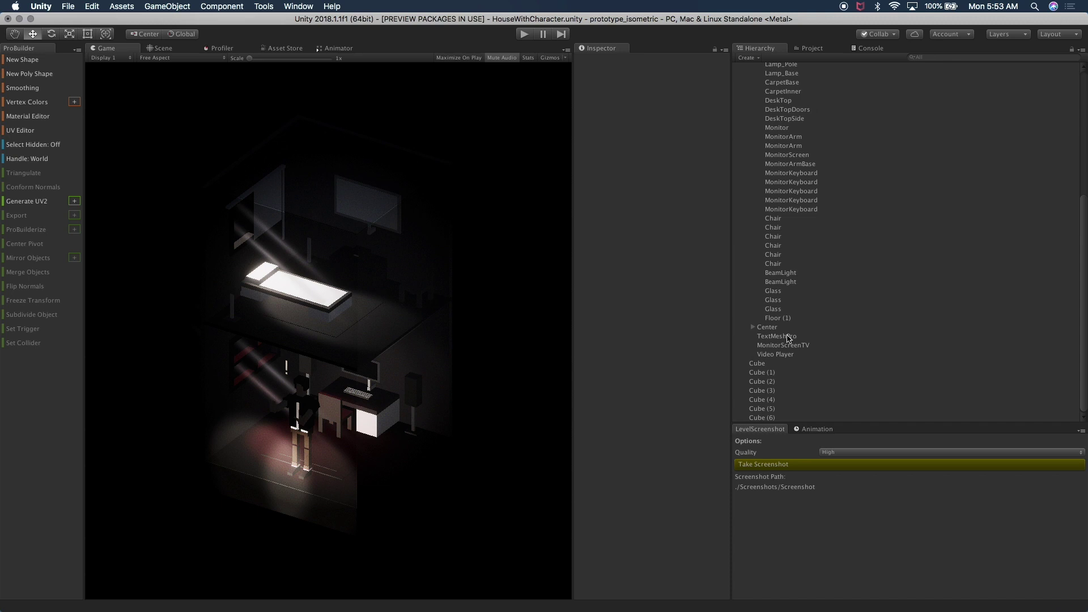
scroll(788, 339, "up", 5)
left_click(751, 141)
left_click(773, 86)
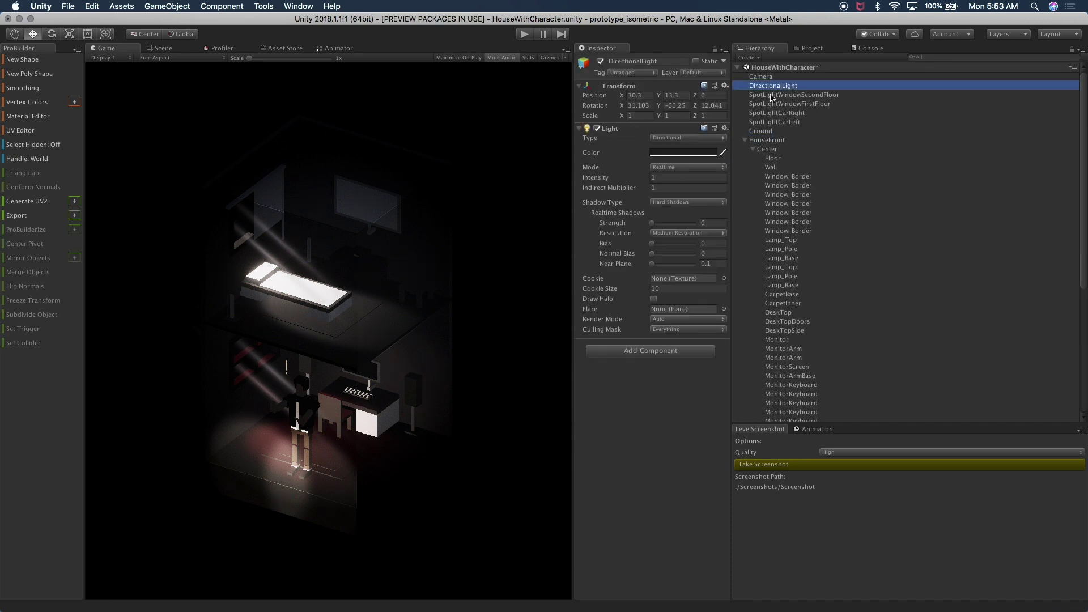
left_click(686, 155)
left_click(929, 251)
key("Escape")
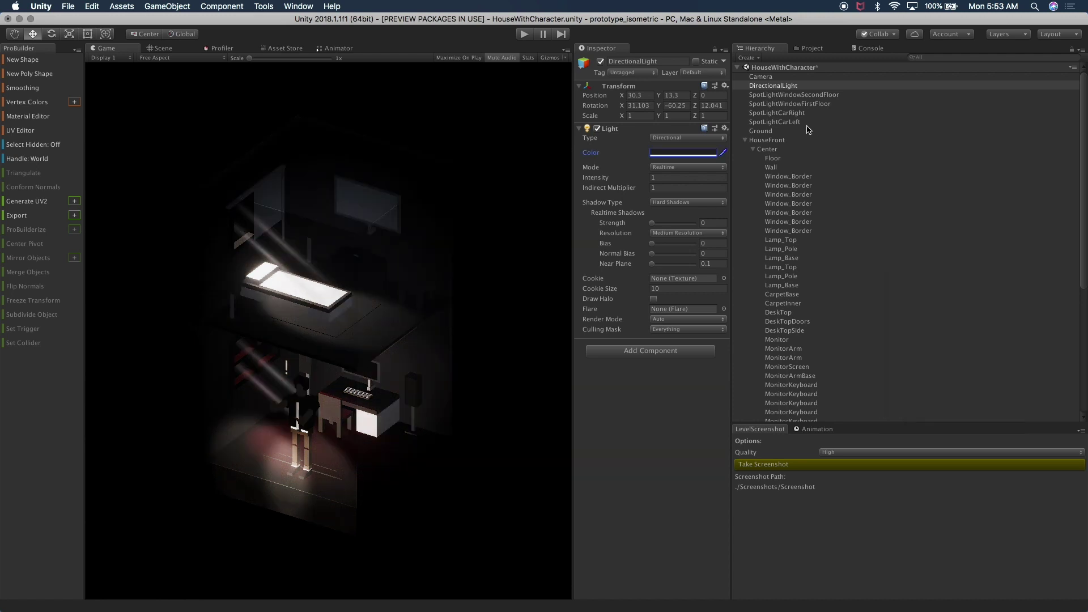
Compare the rendered scene with the camera's Post Process Volume Is Global setting off and on
left_click(747, 140)
left_click(761, 78)
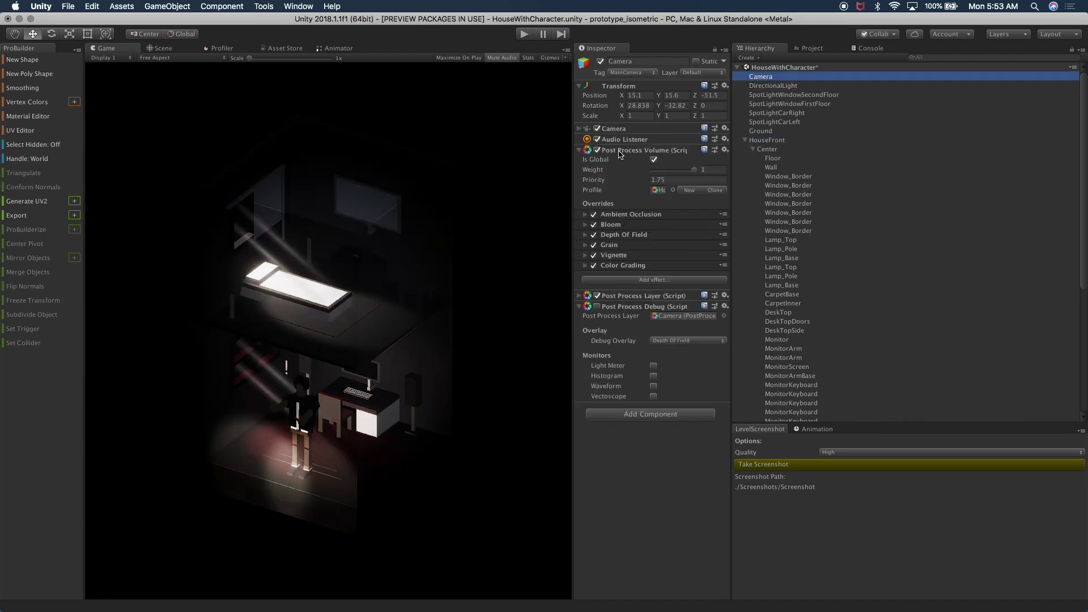
left_click(653, 160)
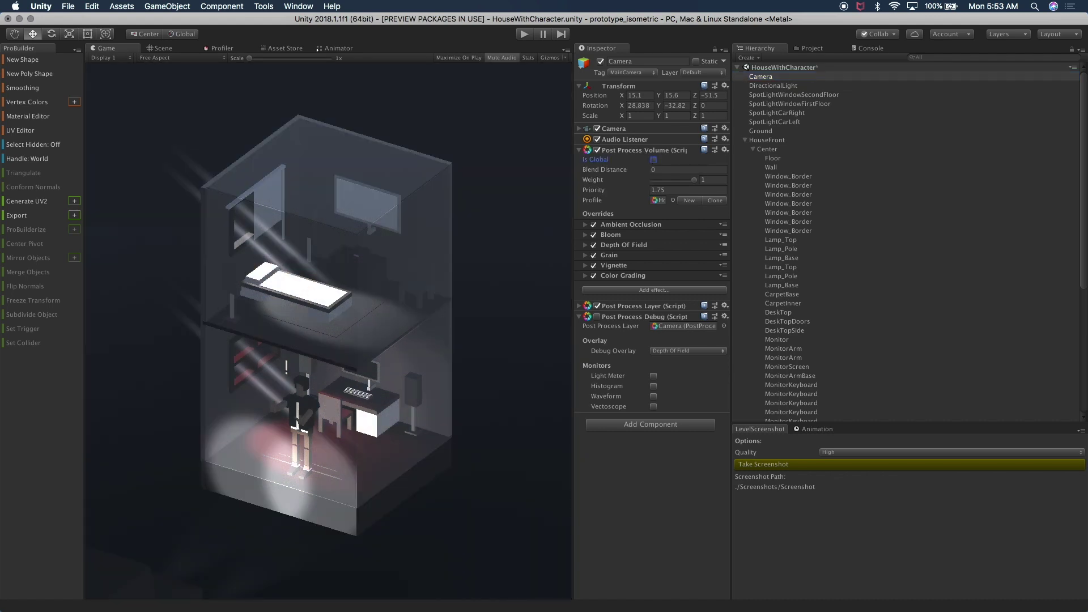
left_click(653, 160)
left_click(653, 159)
left_click(652, 160)
Try moving the HouseFront group along Z in the Scene view, and undo the move
left_click(744, 141)
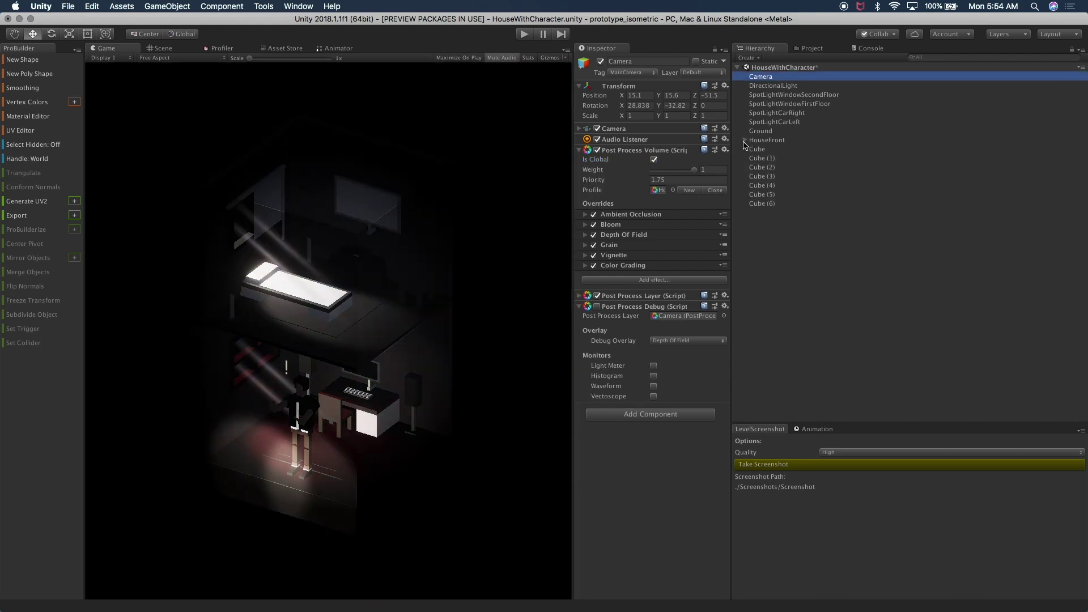
left_click(756, 142)
left_click(172, 48)
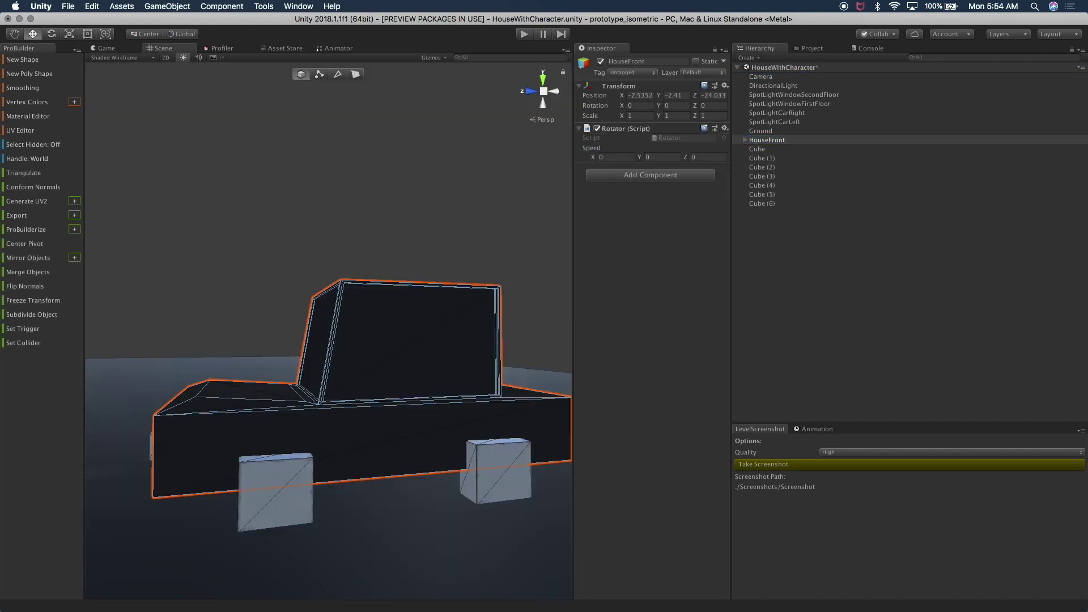
scroll(370, 338, "down", 8)
left_click_drag(369, 338, 290, 473, "alt")
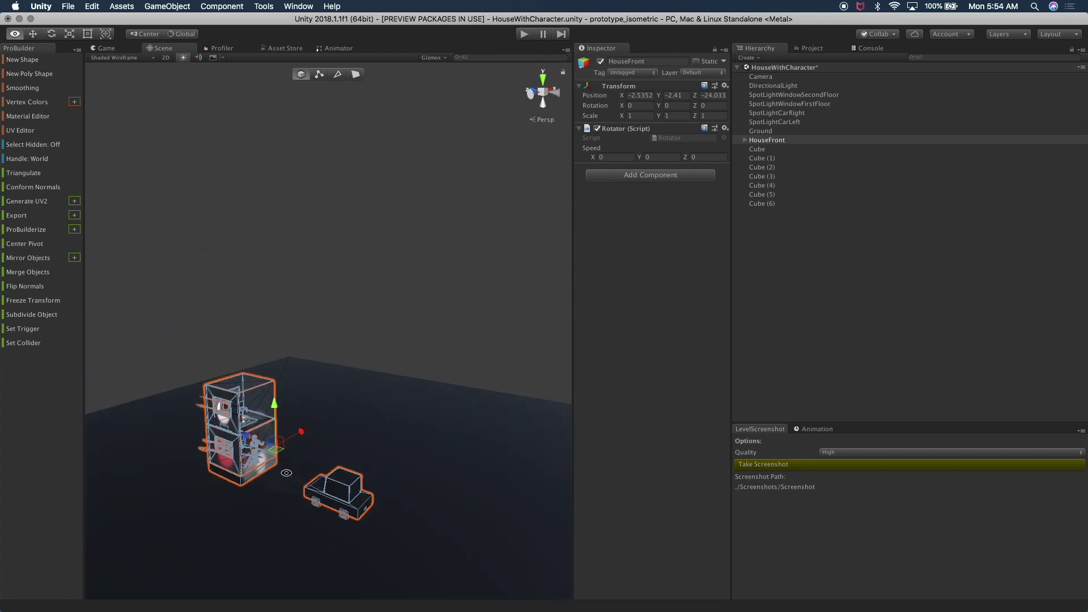
key("super+z")
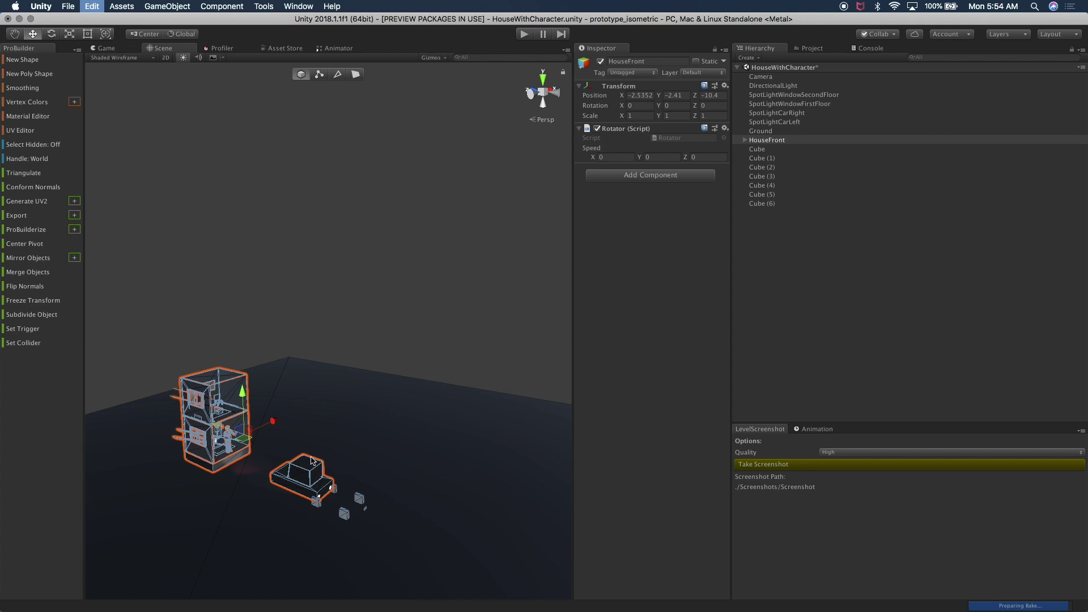
key("super+z")
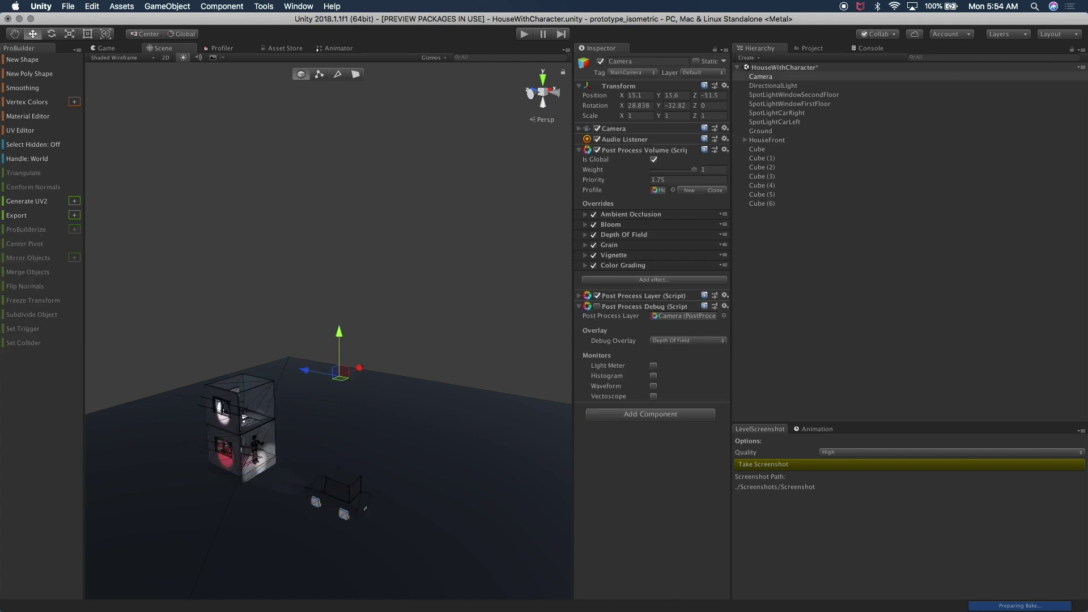
Select every scene object except the camera: the lights, Ground, HouseFront and all loose car cubes
left_click(771, 141)
left_click(768, 203, "shift")
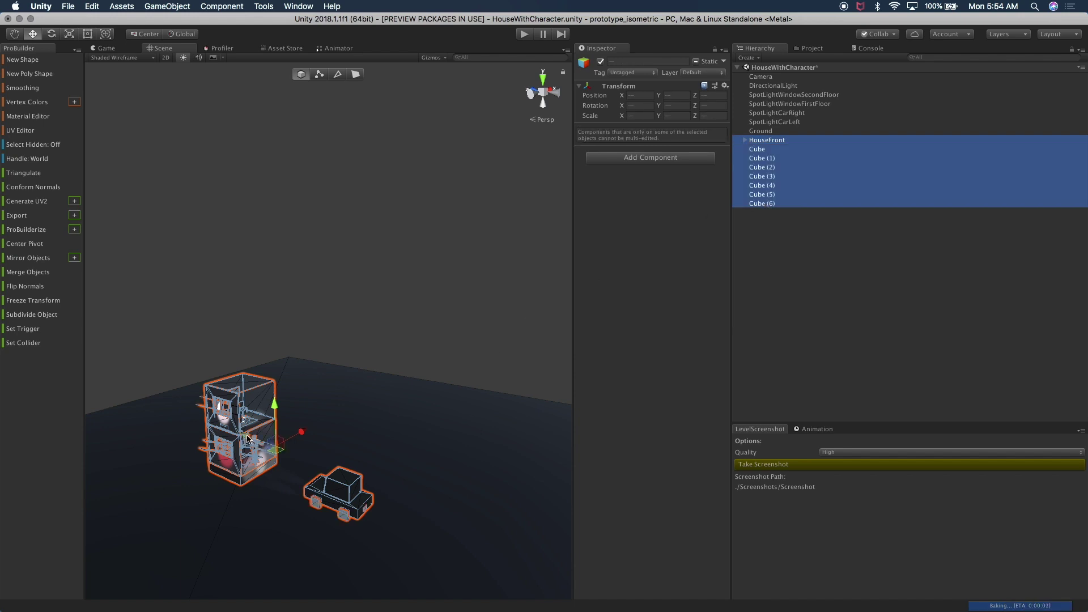
left_click(768, 131, "super")
left_click(774, 122, "super")
left_click(775, 112, "super")
left_click(778, 104, "super")
left_click(779, 95, "super")
left_click(779, 94, "super")
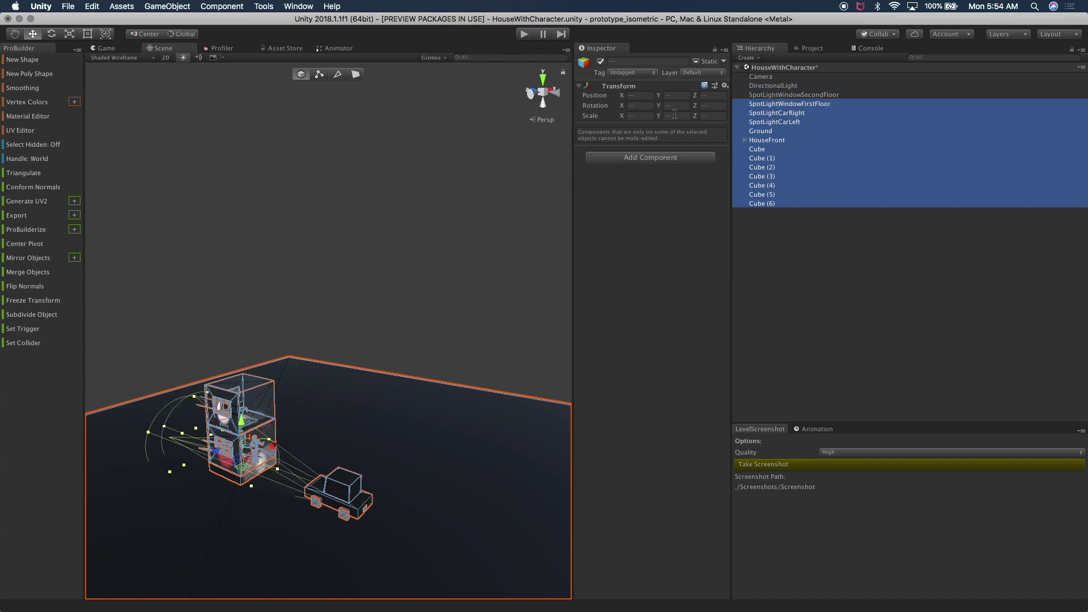
left_click(757, 87, "super")
left_click(758, 91, "super")
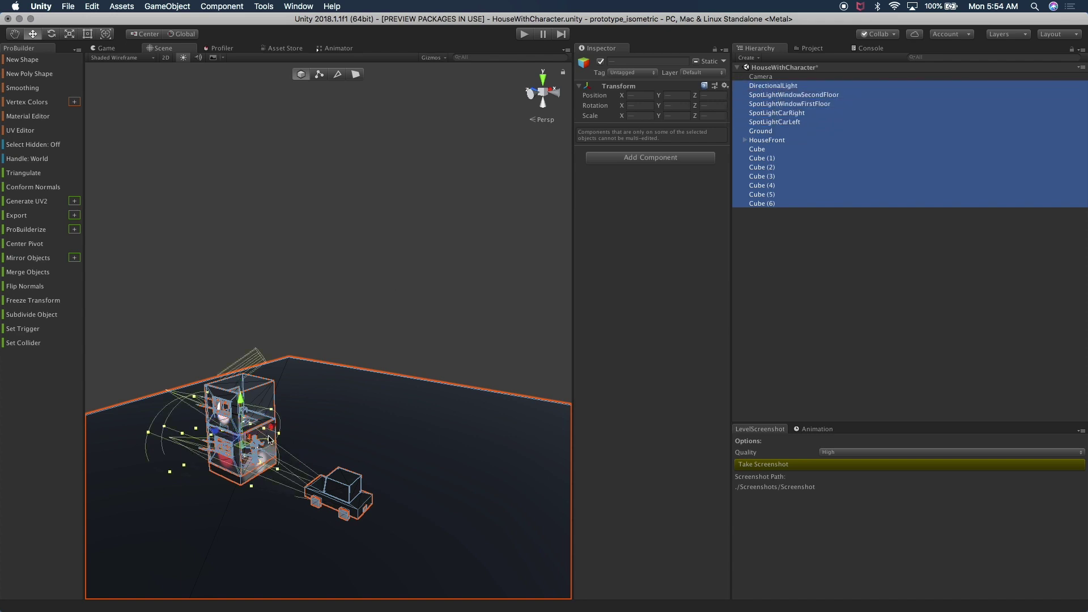
Dock the Game view beside the Scene view and widen it so both are visible together
left_click_drag(226, 437, 180, 383, "alt")
left_click_drag(106, 48, 463, 254)
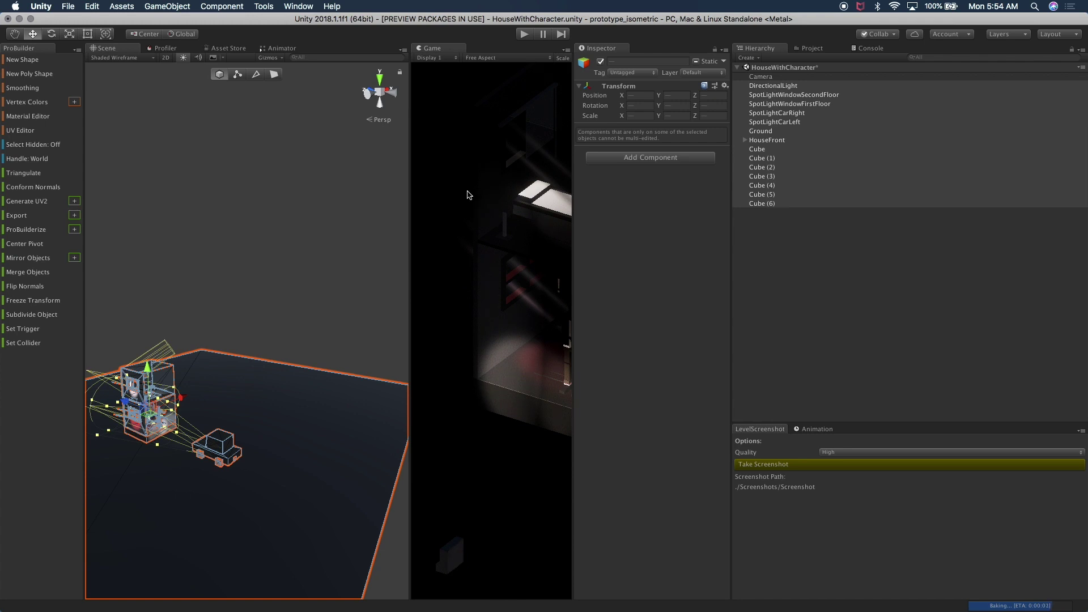
left_click_drag(572, 214, 704, 230)
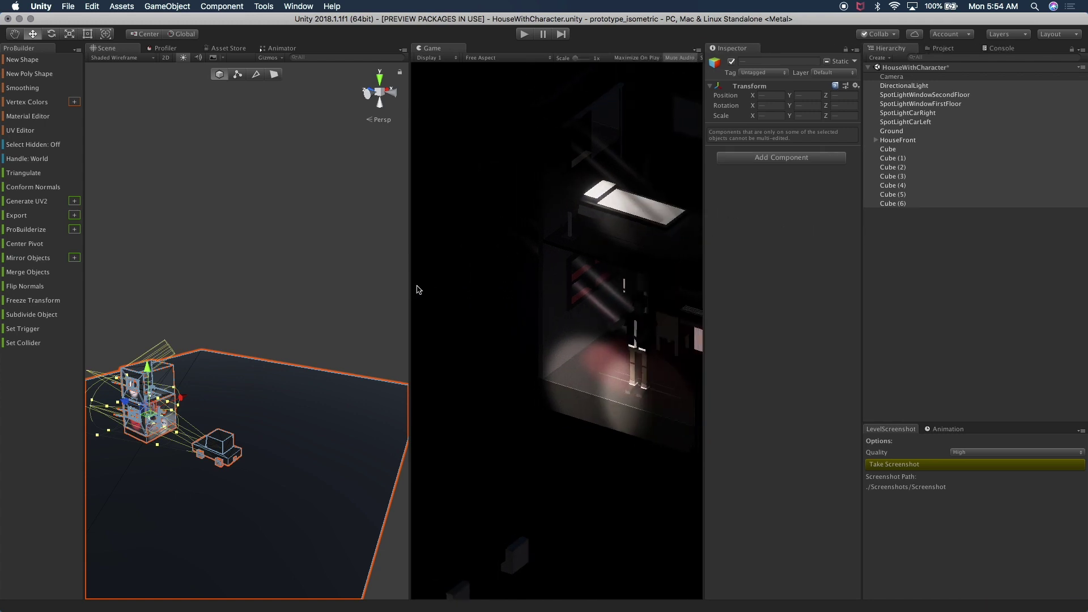
left_click_drag(410, 288, 360, 288)
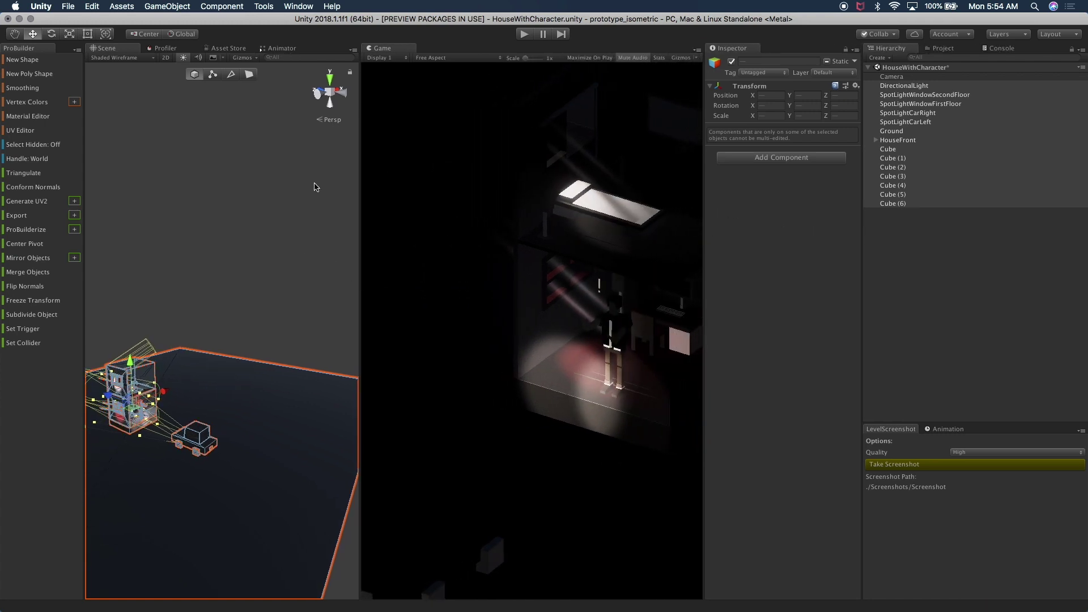
Move the whole selection along Z, bringing the directional light to about Z 25.706, so more of the car enters the camera view
middle_click_drag(210, 364, 275, 366)
mouse_move(163, 392)
left_mouse_down()
mouse_move(140, 394)
mouse_move(157, 398)
left_mouse_up()
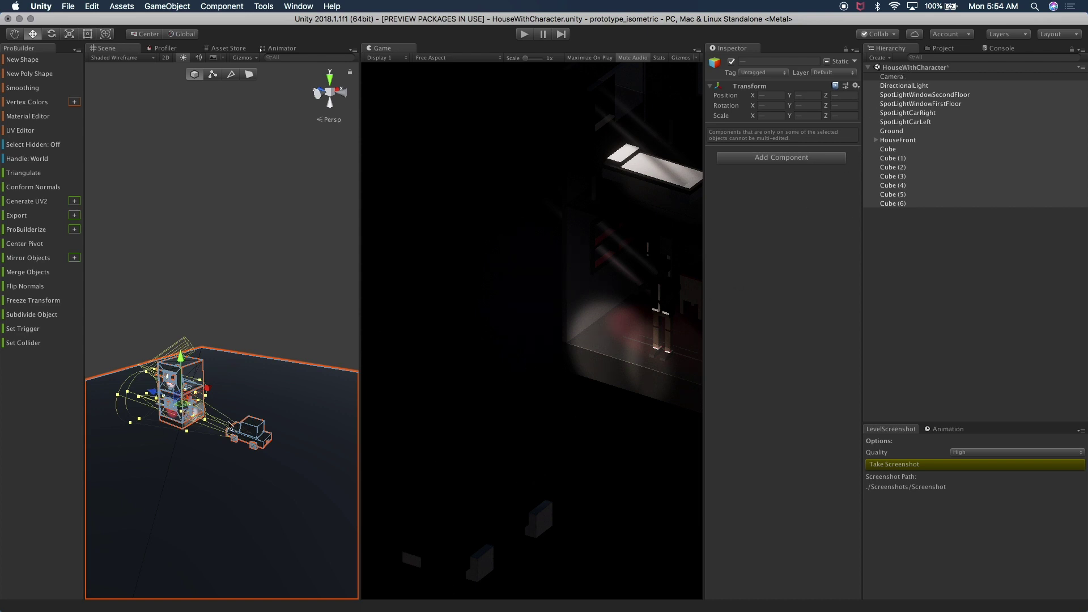
Set the directional light's color to near-white F8F8F8
left_click(255, 432)
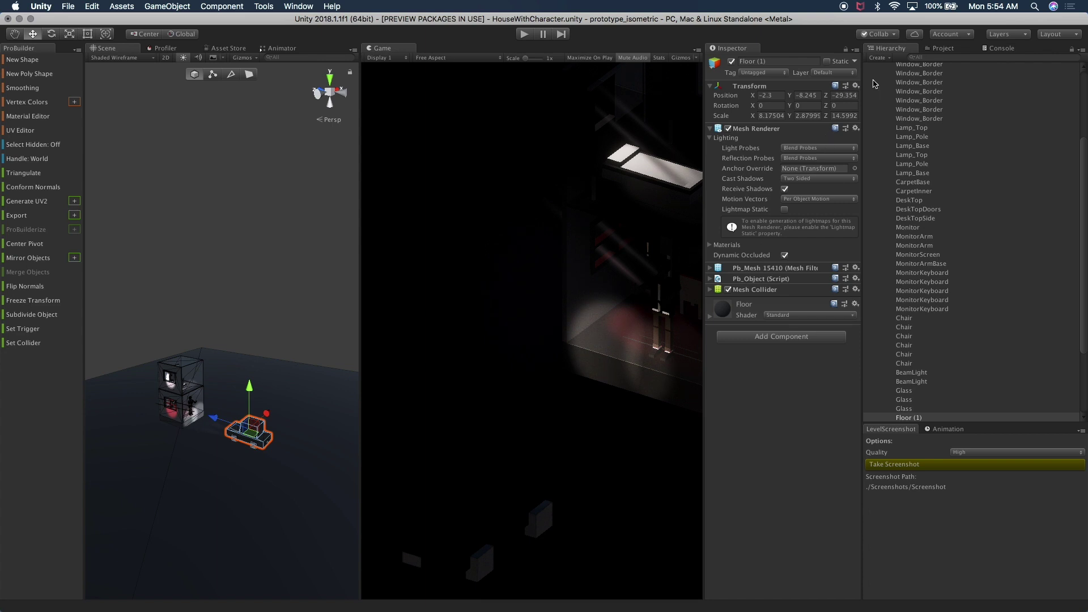
scroll(925, 84, "up", 4)
left_click(893, 86)
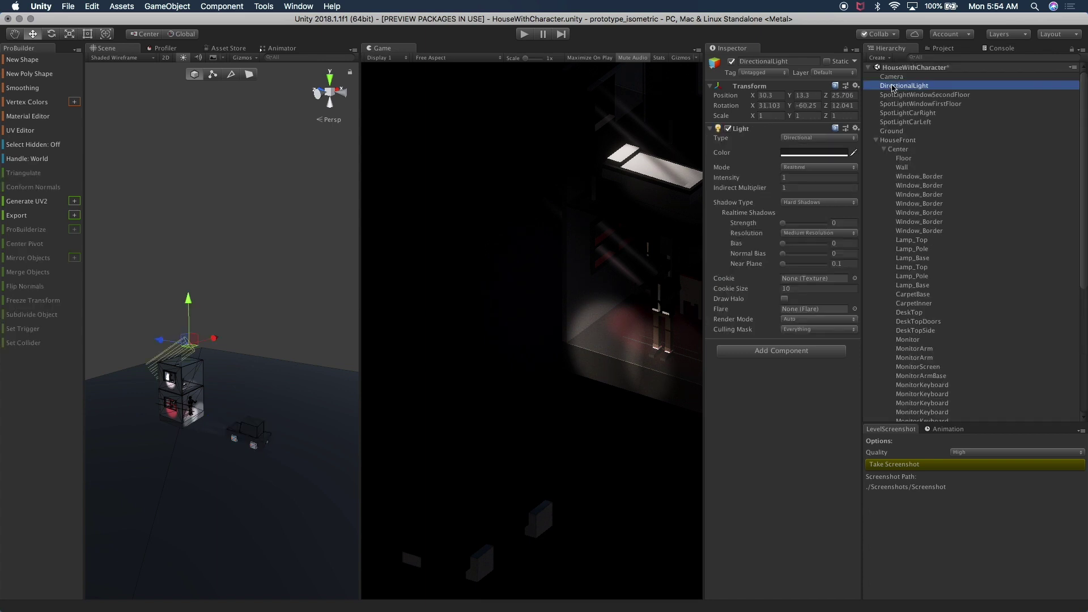
left_click(819, 152)
left_click_drag(927, 237, 923, 230)
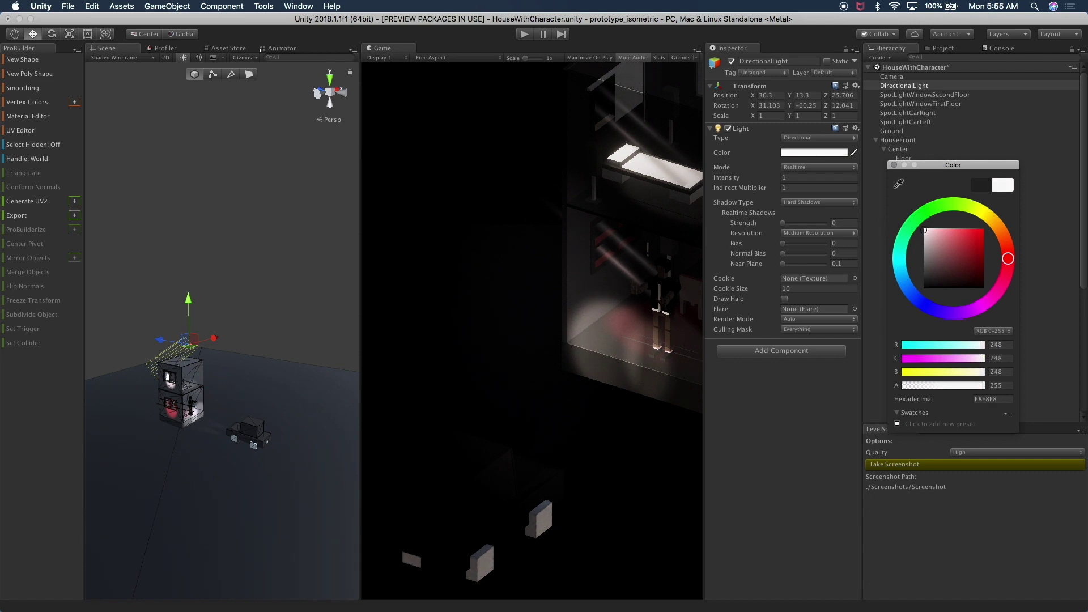
key("Return")
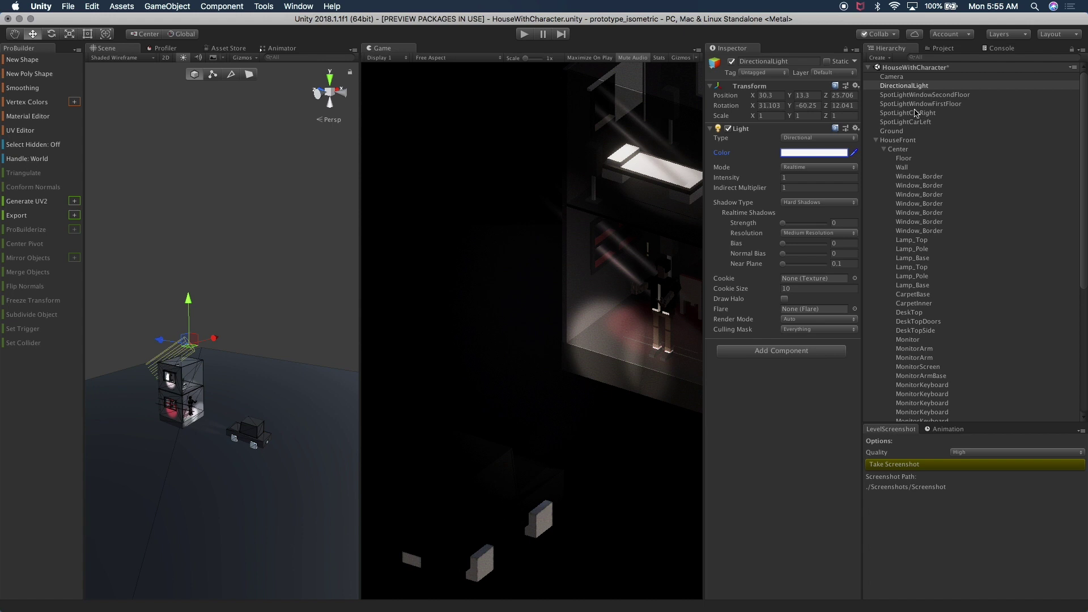
Compare the rendered scene with the camera's Vignette effect off and on
left_click(878, 141)
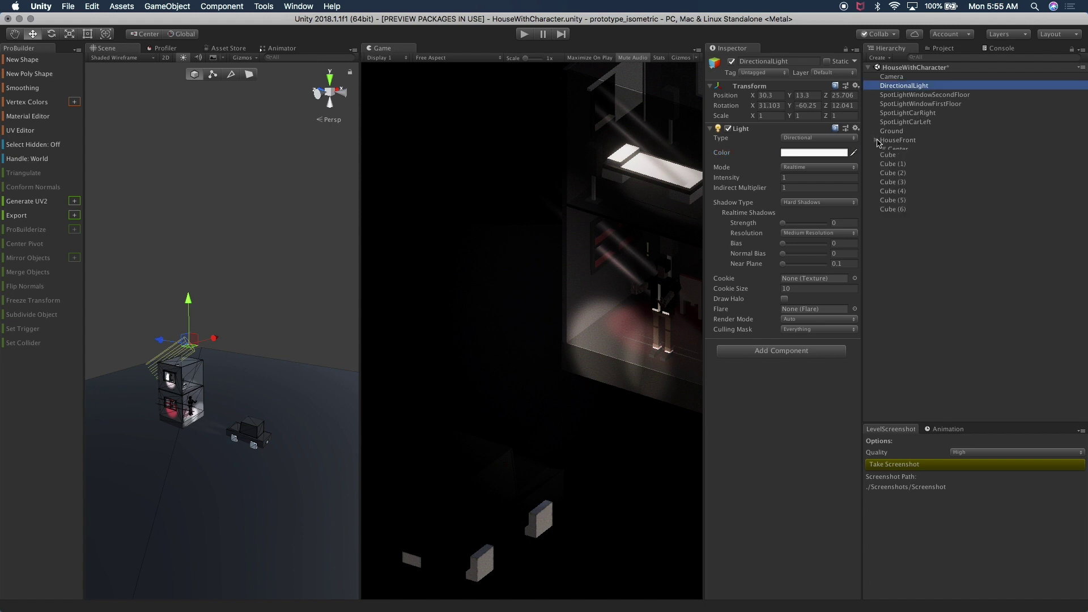
left_click(892, 77)
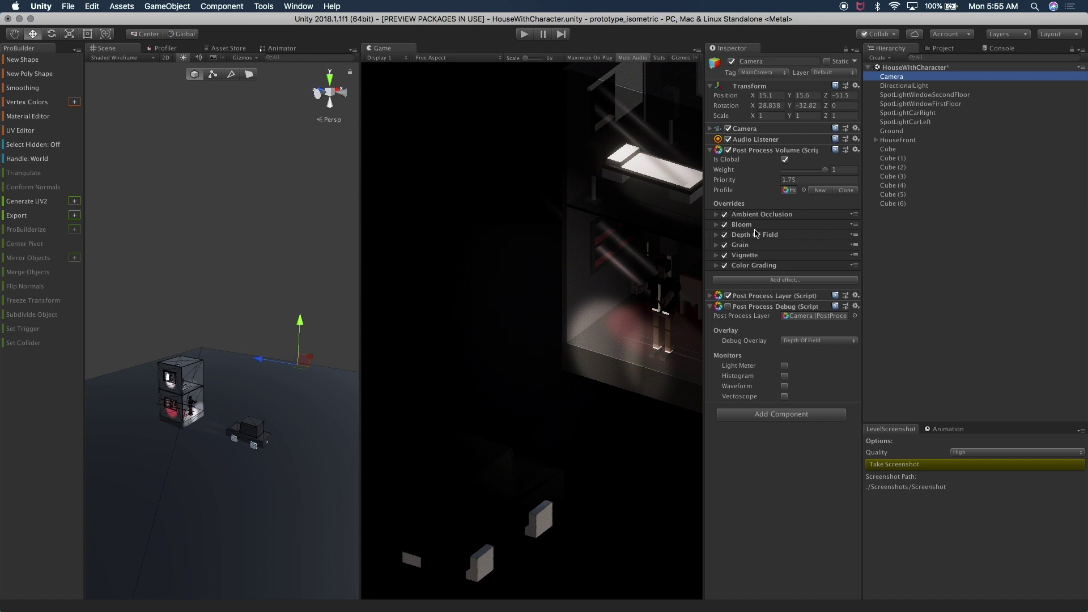
left_click(748, 255)
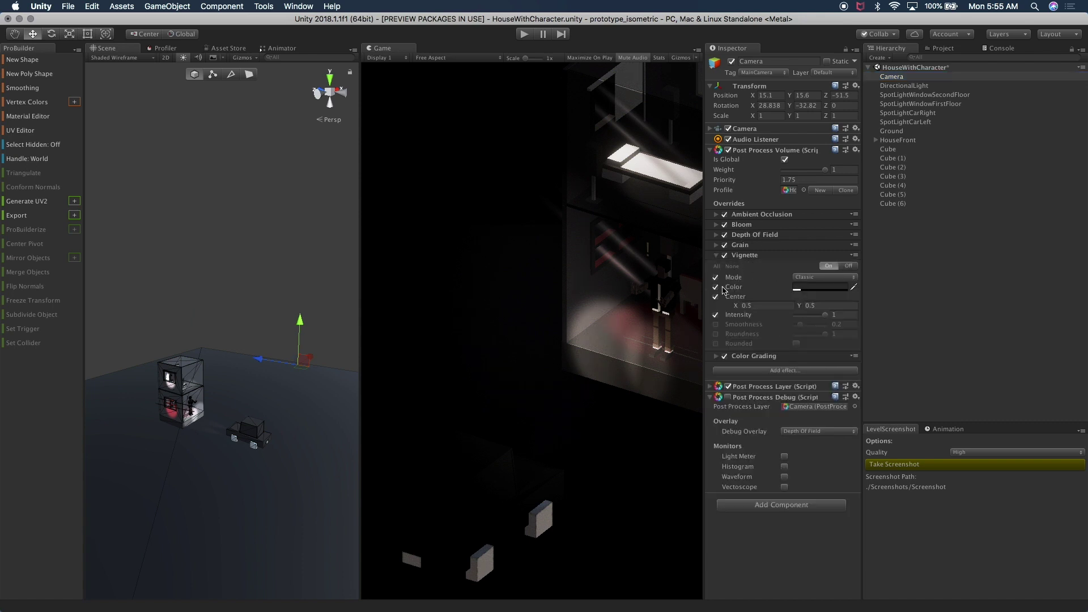
left_click(848, 265)
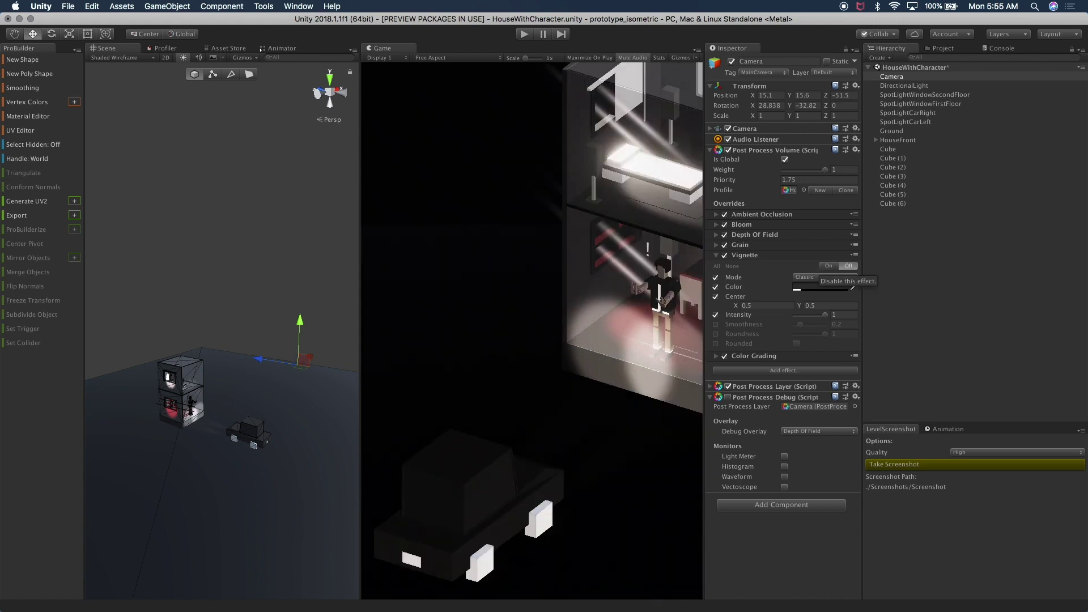
left_click(829, 267)
left_click(847, 267)
left_click(829, 266)
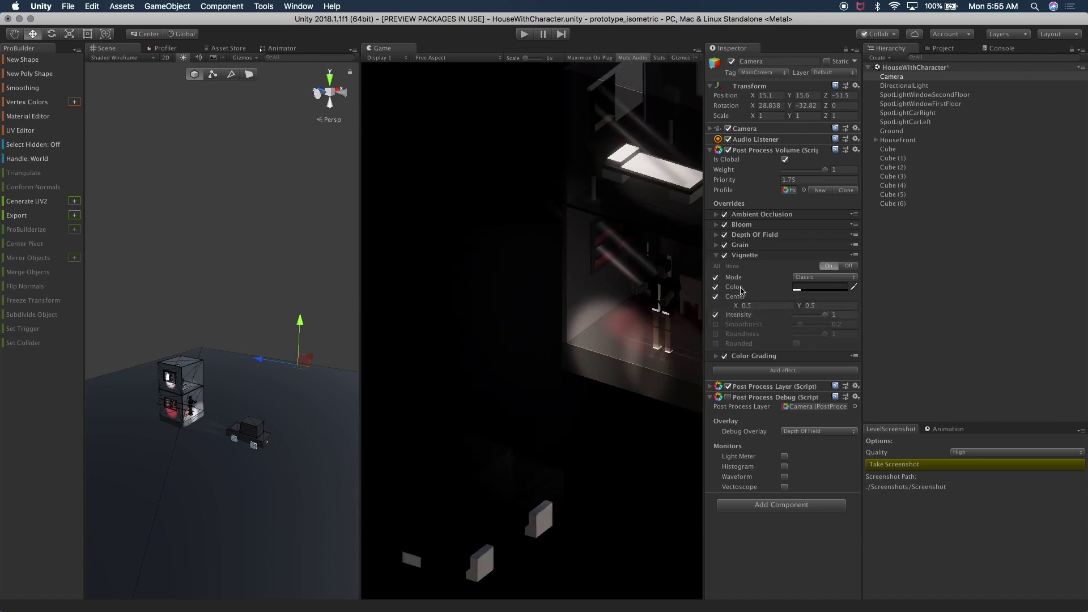
Set the camera's Vignette color to grey 747474
left_click(835, 289)
left_click_drag(932, 264, 913, 264)
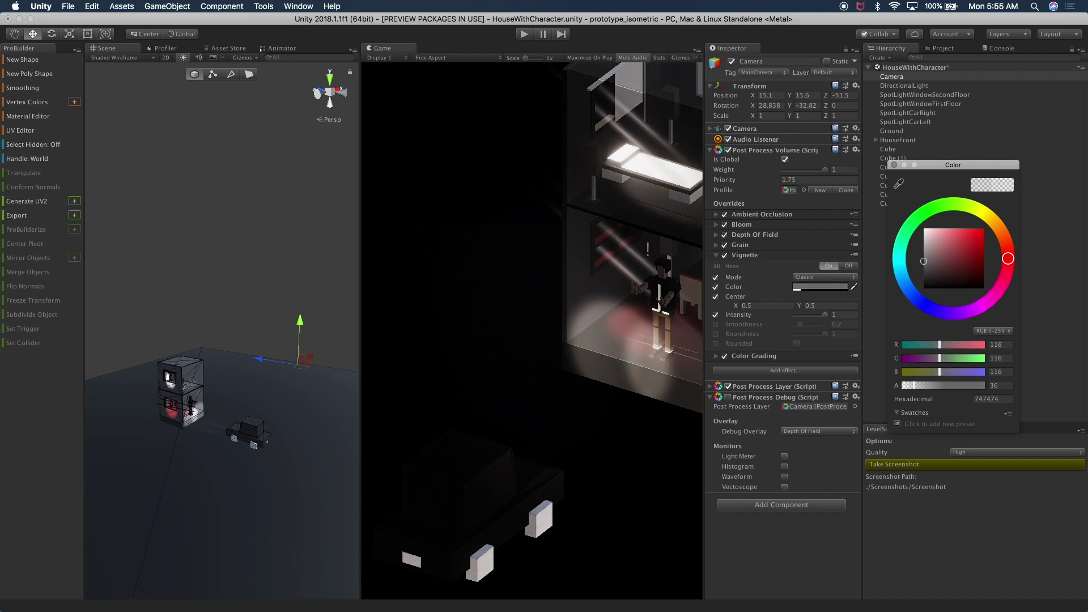
left_click(893, 165)
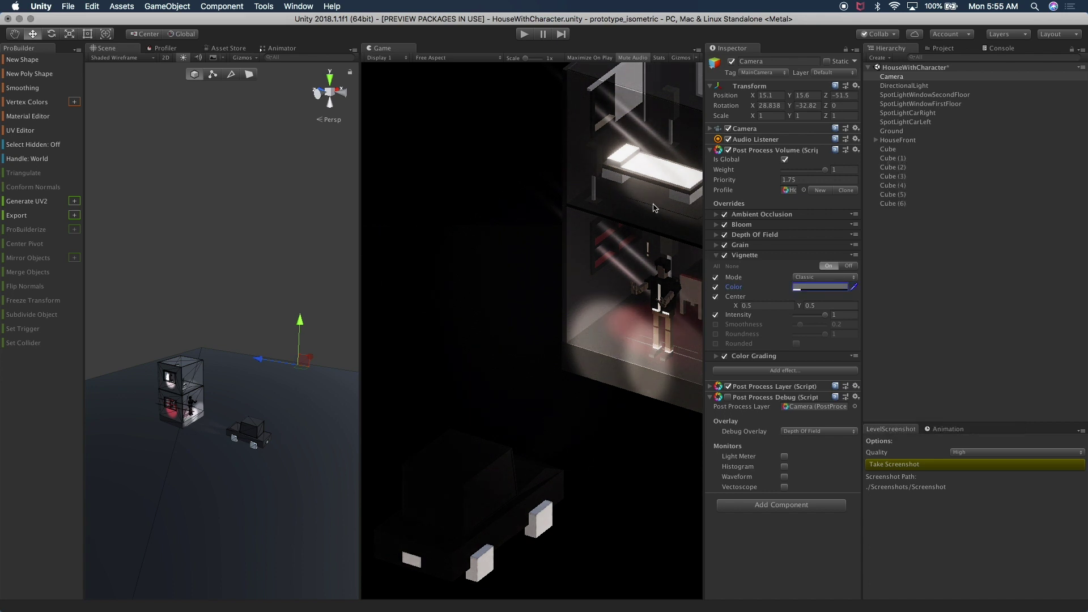
Set the camera's Bloom intensity to 8.11 and clear the selection
left_click(756, 225)
left_click_drag(772, 261, 665, 268)
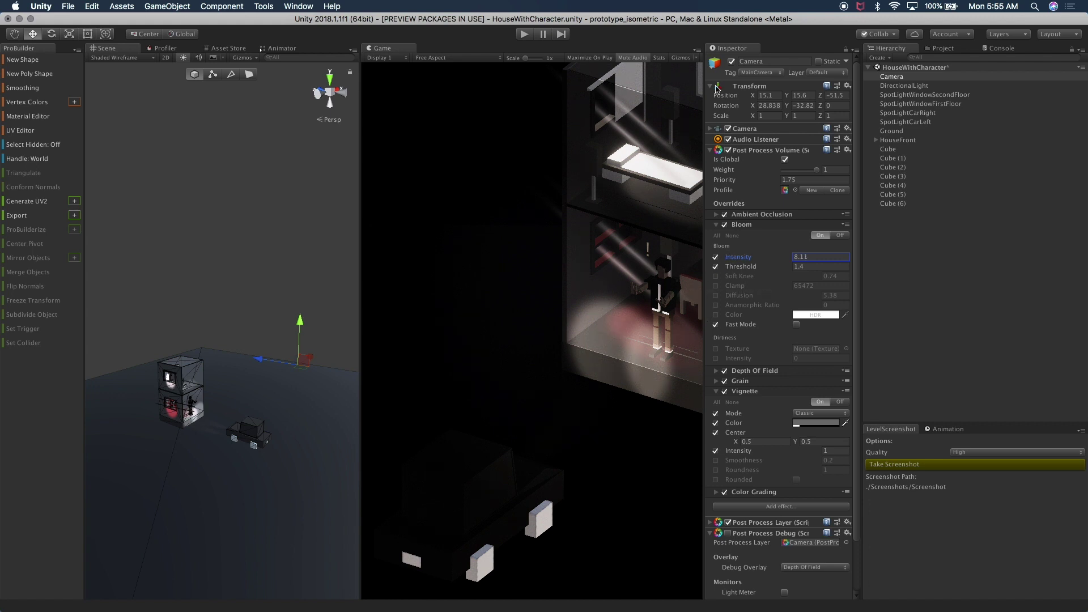
left_click(279, 357)
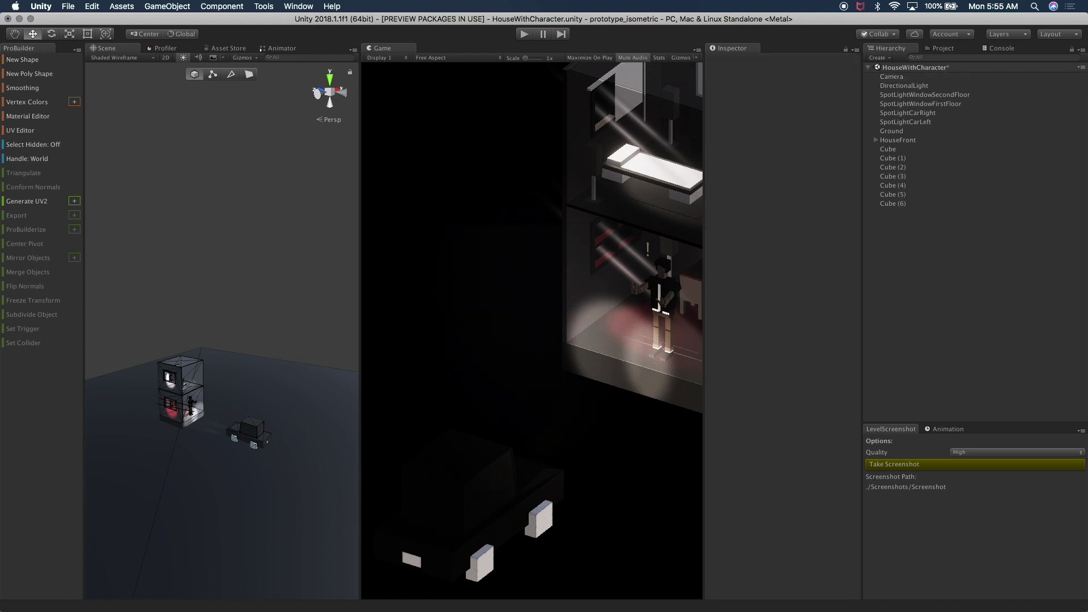
Widen the Scene view beside the Game view and select the car body in a close-up from its front corner
left_click_drag(295, 408, 539, 339, "alt")
middle_click_drag(399, 425, 347, 317)
left_click_drag(347, 318, 383, 347, "alt")
scroll(385, 357, "up", 3)
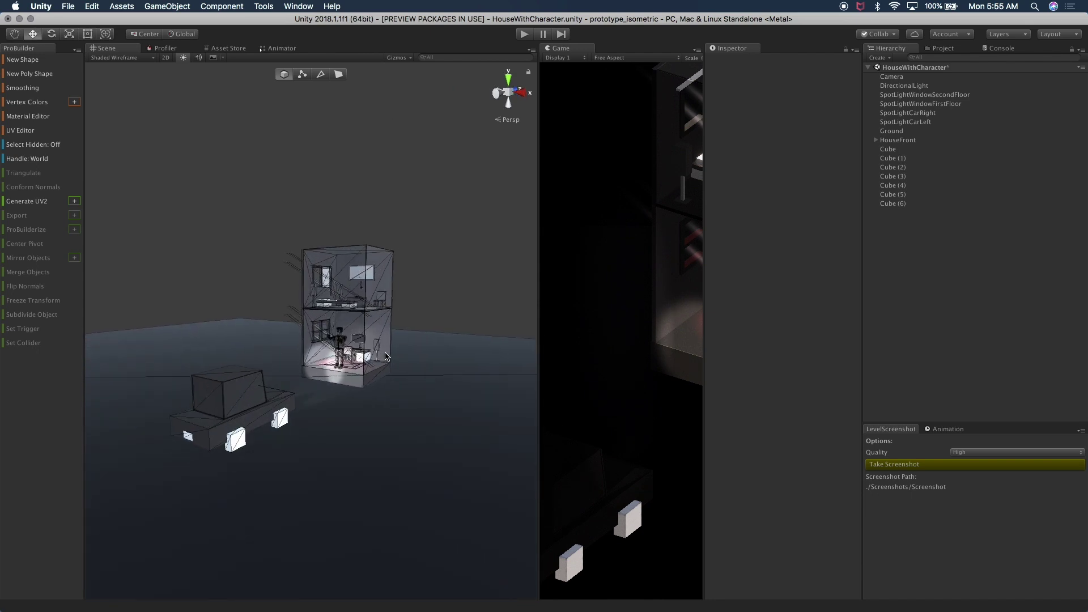
scroll(385, 357, "up", 4)
middle_click_drag(386, 357, 470, 334)
left_click(370, 431)
left_click_drag(370, 432, 391, 448, "alt")
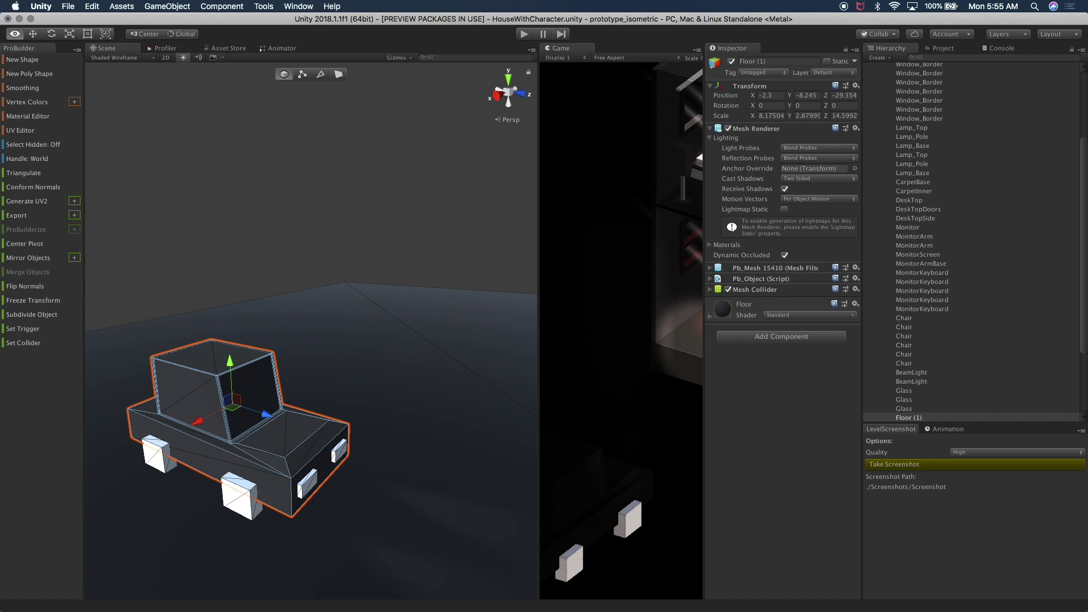
Select the outward-facing faces of both wheel cubes on the near side of the car for face editing
left_click_drag(297, 458, 302, 433, "alt")
left_click(317, 444)
scroll(339, 452, "up", 2)
scroll(340, 453, "up", 2)
middle_click_drag(340, 453, 366, 414)
left_click(235, 453)
left_click_drag(235, 453, 306, 440, "alt")
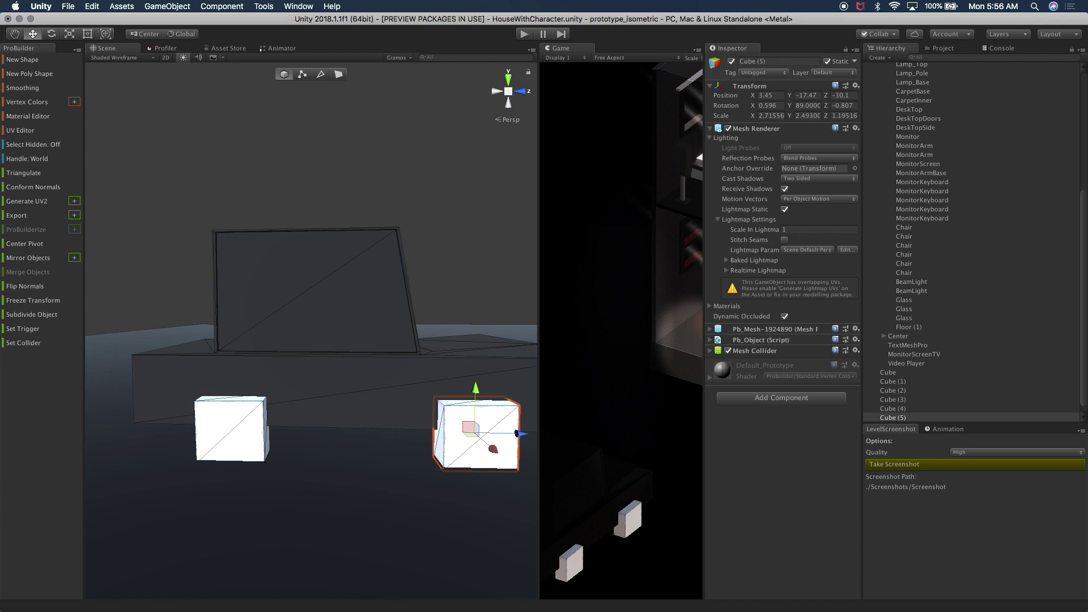
left_click(238, 425, "shift")
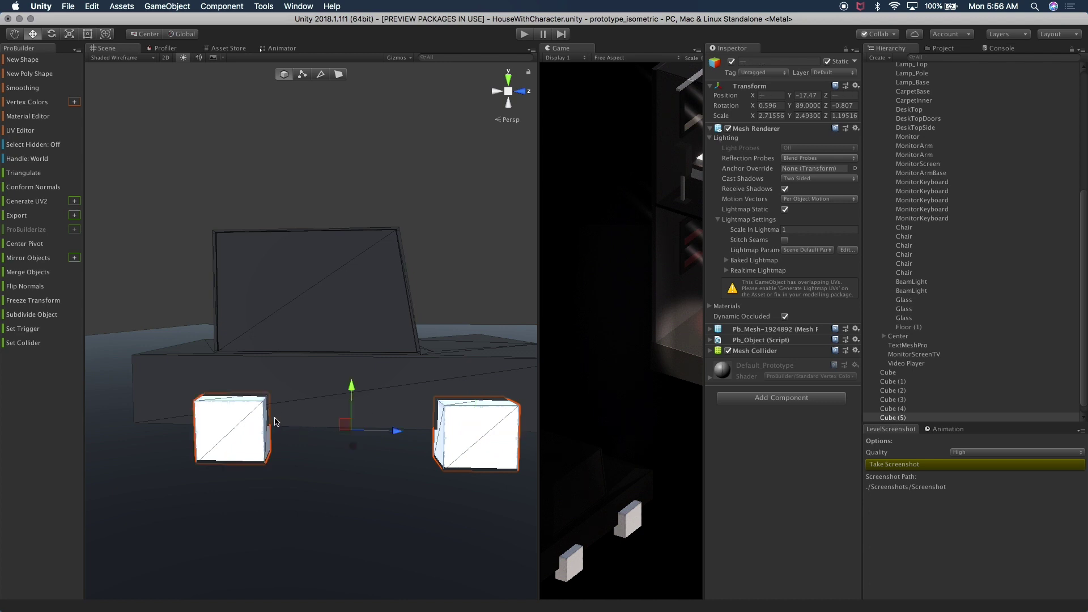
left_click(339, 74)
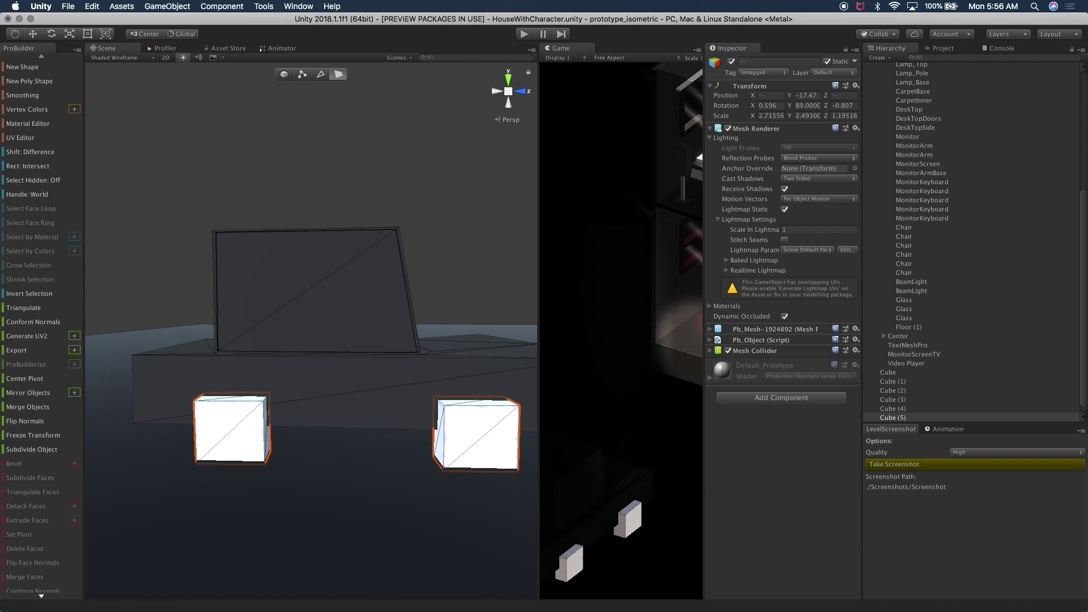
left_click(256, 437)
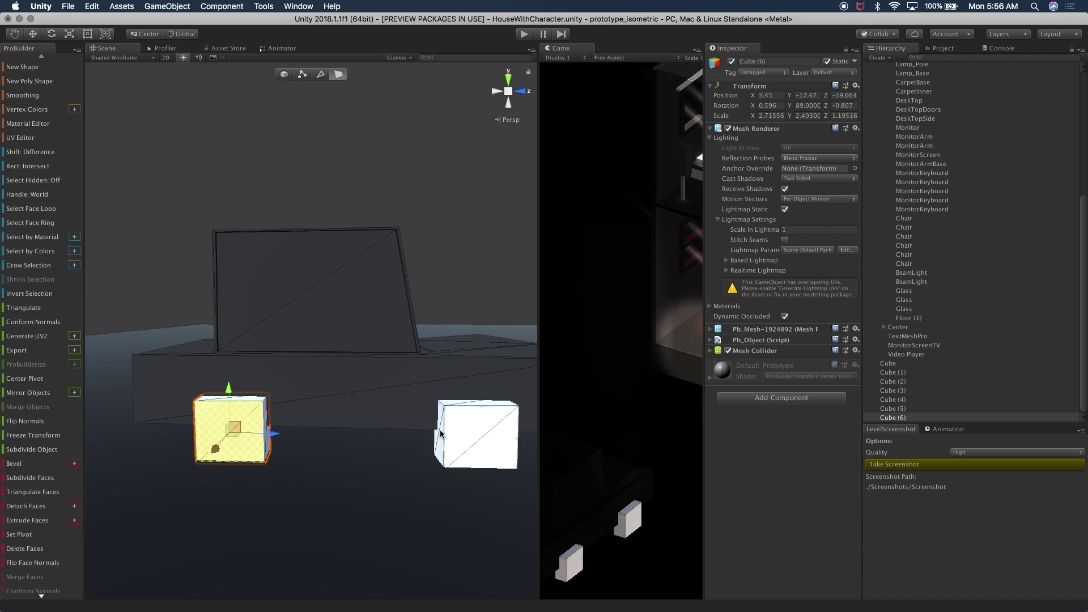
left_click(465, 443, "shift")
Inset the outer faces of both wheels and extrude them inward to form recessed rims
key("r")
left_click(162, 31)
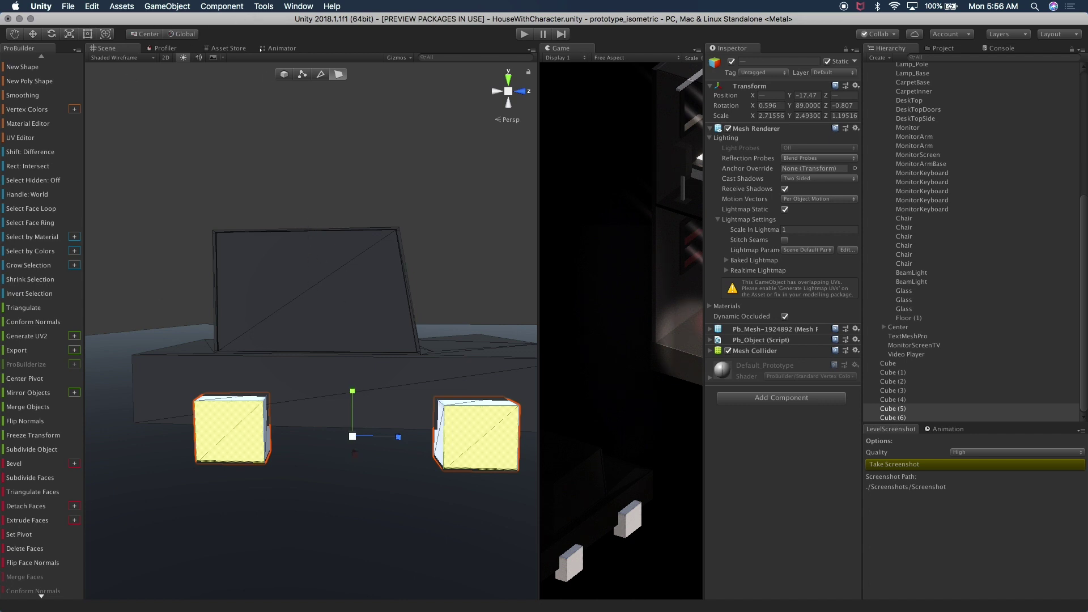
left_click_drag(352, 436, 352, 437, "shift")
key("w")
left_click_drag(352, 478, 267, 473, "alt")
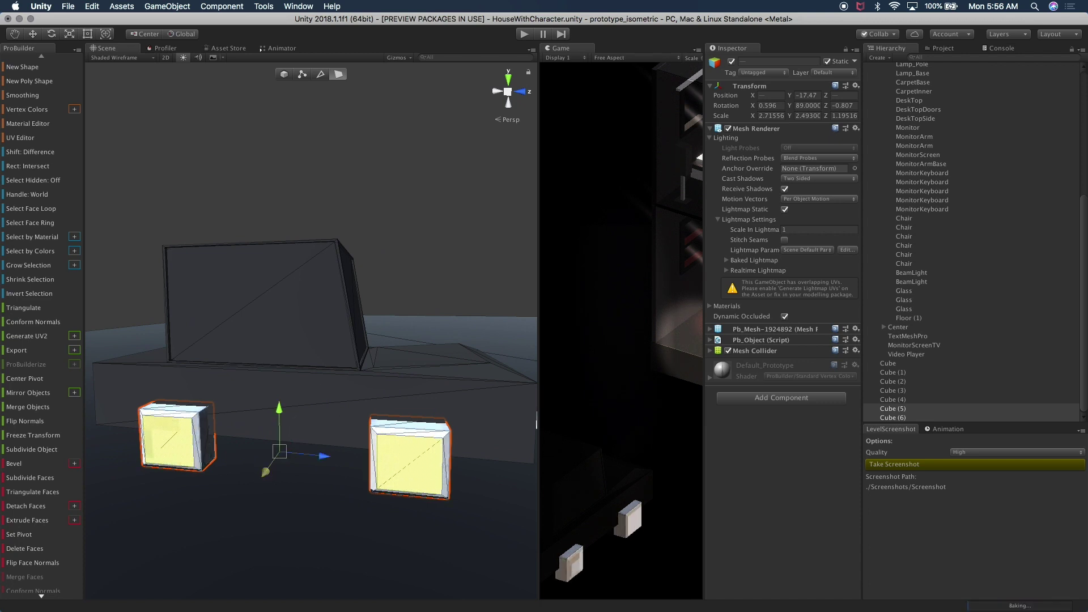
key("r")
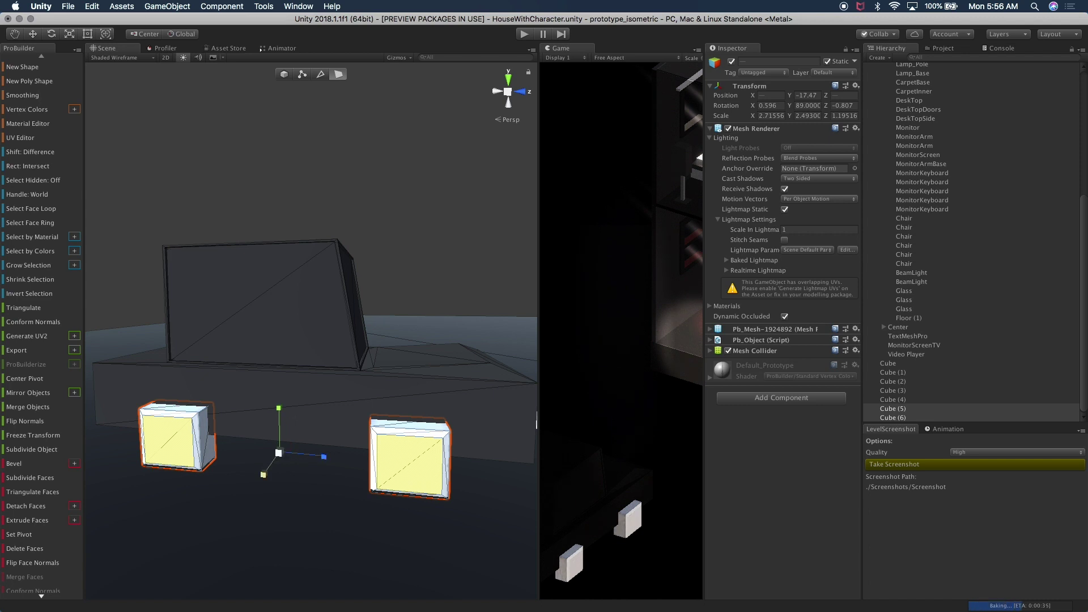
left_click_drag(279, 452, 255, 480, "shift")
key("w")
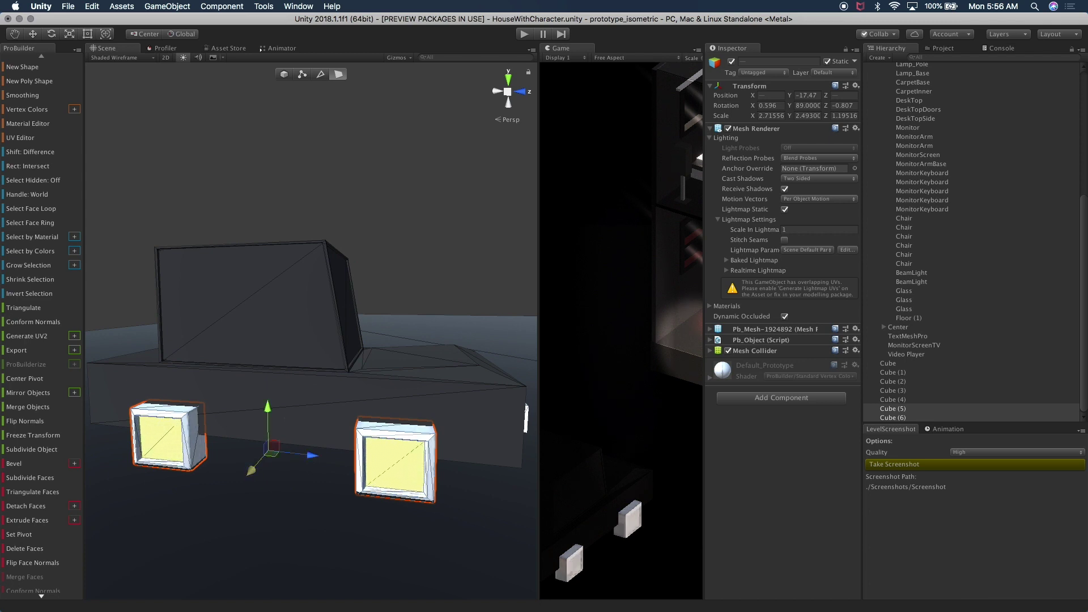
left_click(394, 299)
left_click(401, 391)
key("w")
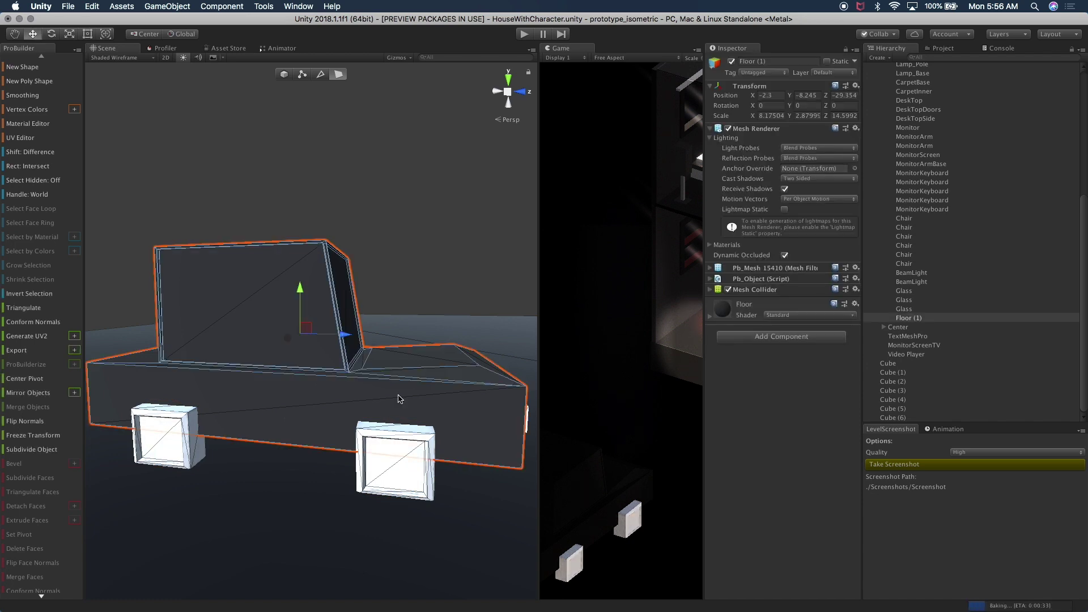
Return to object editing and delete the two plain wheels on the opposite side of the car
left_click_drag(364, 461, 376, 439, "alt")
left_click(311, 437)
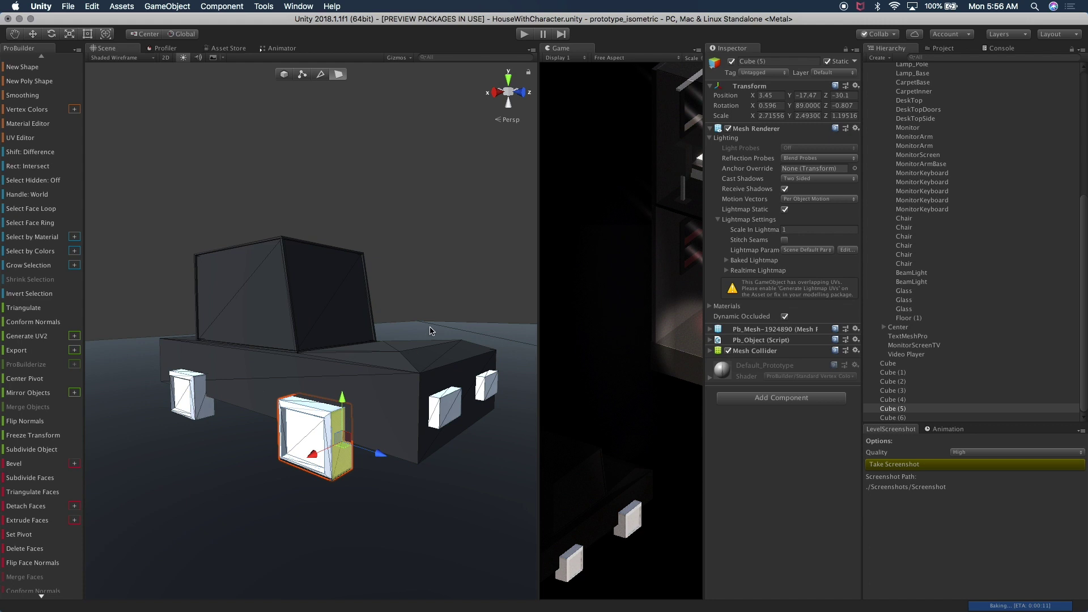
left_click(289, 75)
left_click_drag(395, 330, 261, 411, "alt")
left_click(218, 422)
left_click(252, 369, "shift")
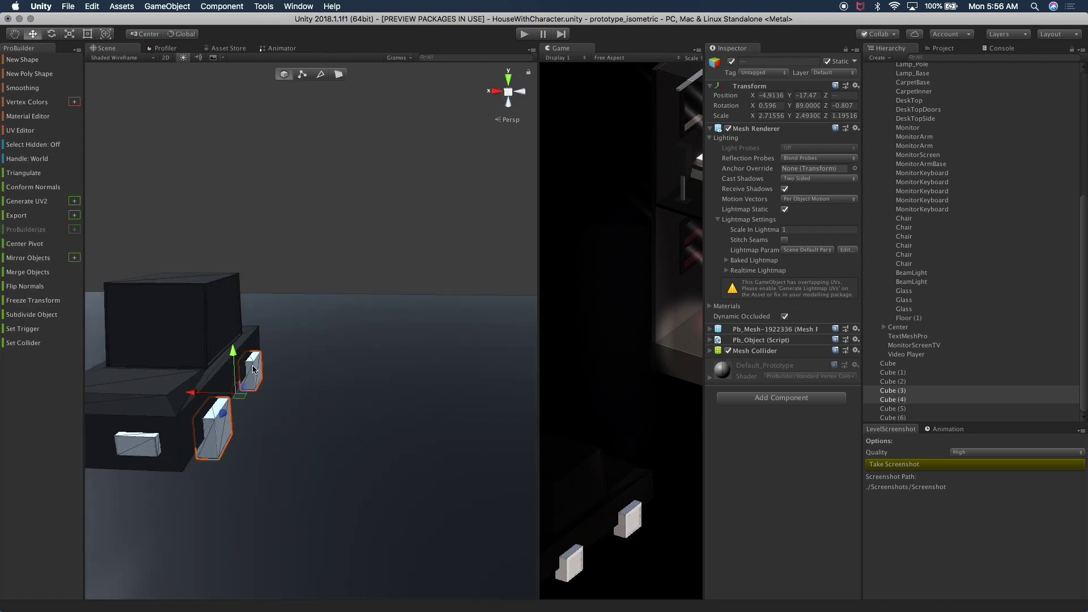
key("super+BackSpace")
Select both recessed wheels and move them across to the opposite side of the car
left_click_drag(253, 369, 272, 407, "alt")
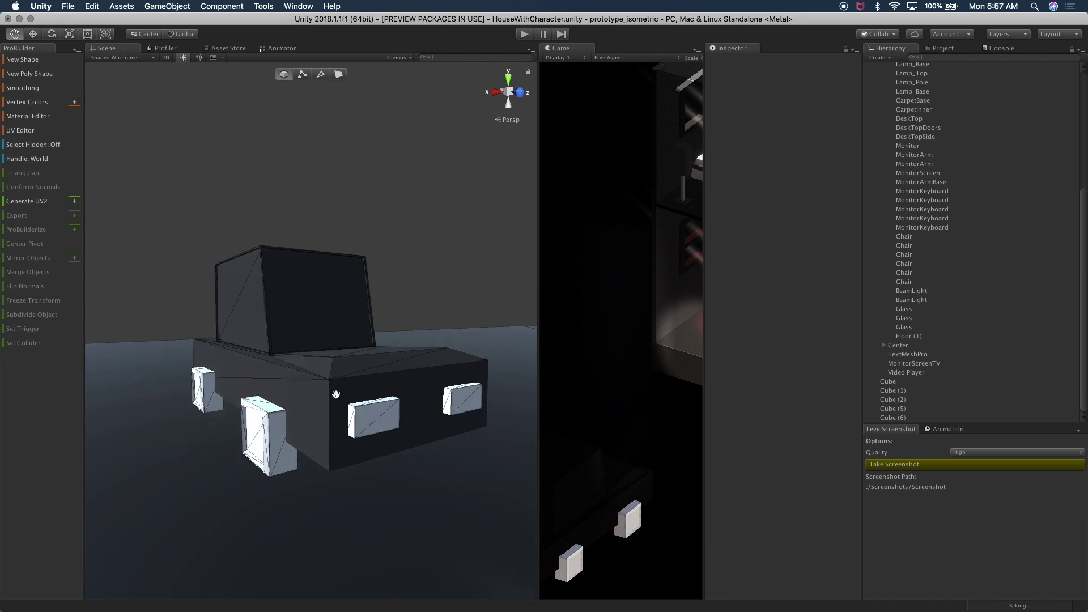
left_click(272, 406)
left_click(207, 385, "shift")
left_click_drag(315, 444, 144, 422, "alt")
left_click_drag(285, 432, 241, 452)
key("e")
key("r")
left_click_drag(287, 409, 307, 412)
key("super+z")
Mirror the two wheels by making their Z scale negative and move them in against the car body
left_click(838, 116)
key("Home")
type("-")
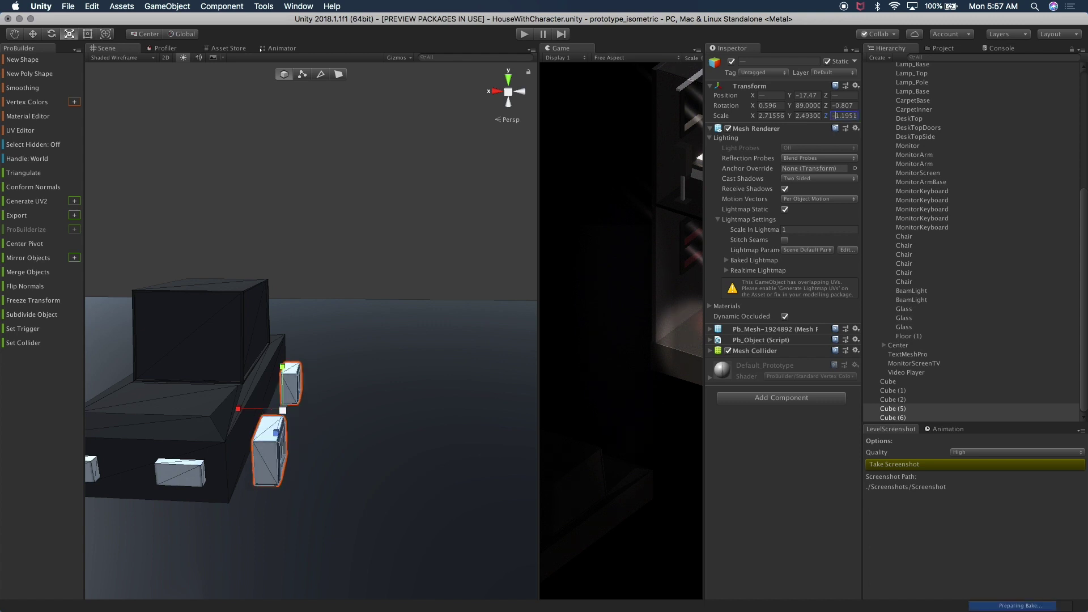
left_click_drag(352, 343, 251, 355, "alt")
middle_click_drag(251, 355, 381, 354)
key("w")
left_click_drag(328, 388, 315, 390)
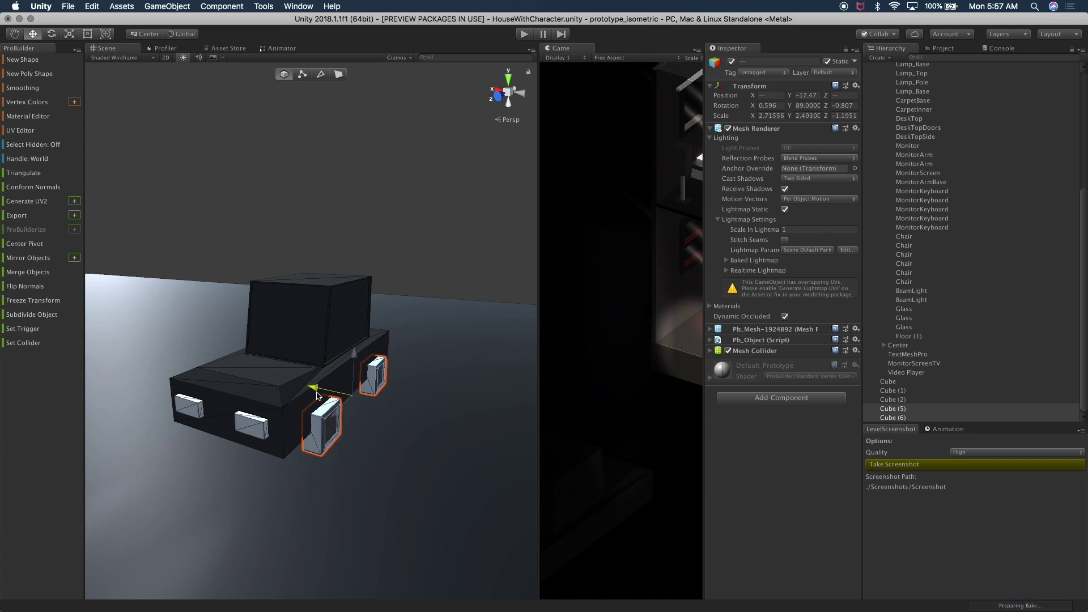
Duplicate the two mirrored wheels and move the copies across to the wheel-less side of the car
left_click(408, 263)
left_click_drag(402, 279, 571, 267, "alt")
left_click_drag(499, 279, 370, 367, "alt")
left_click(382, 375)
left_click(341, 430, "shift")
key("super+d")
left_click_drag(320, 390, 177, 371)
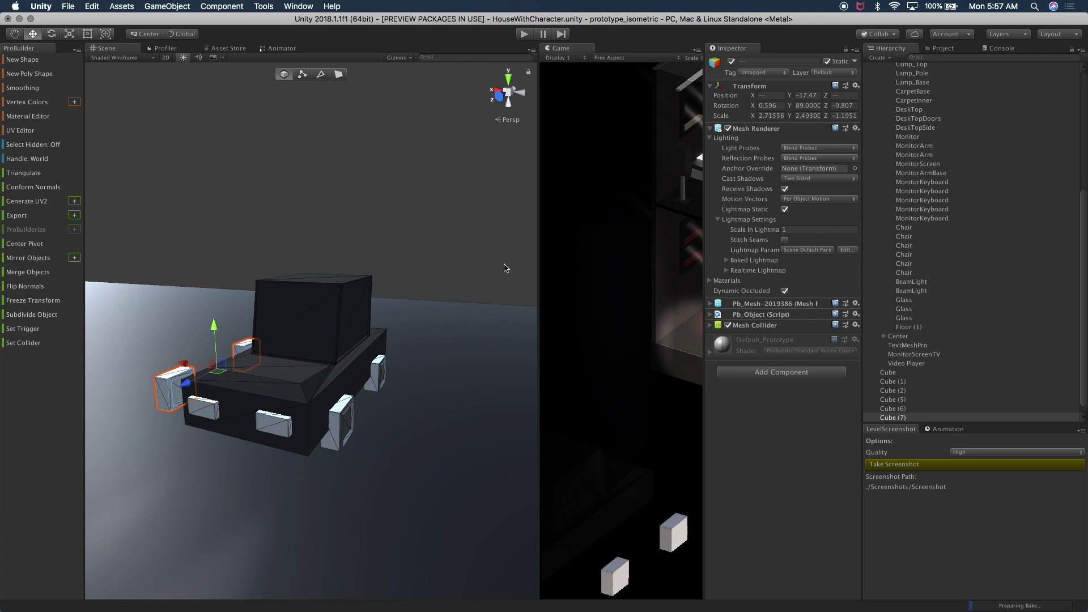
Set the duplicated wheels' Z scale to positive 1.19516 and fit them against the car's side
key("BackSpace")
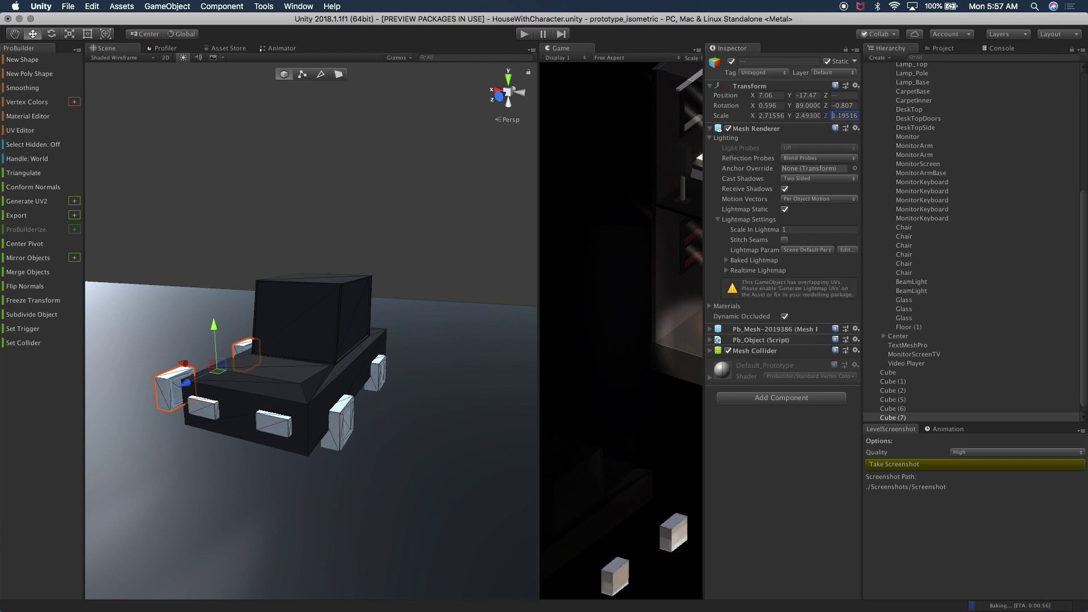
key("Return")
left_click_drag(176, 396, 338, 437, "alt")
left_click_drag(211, 395, 255, 400)
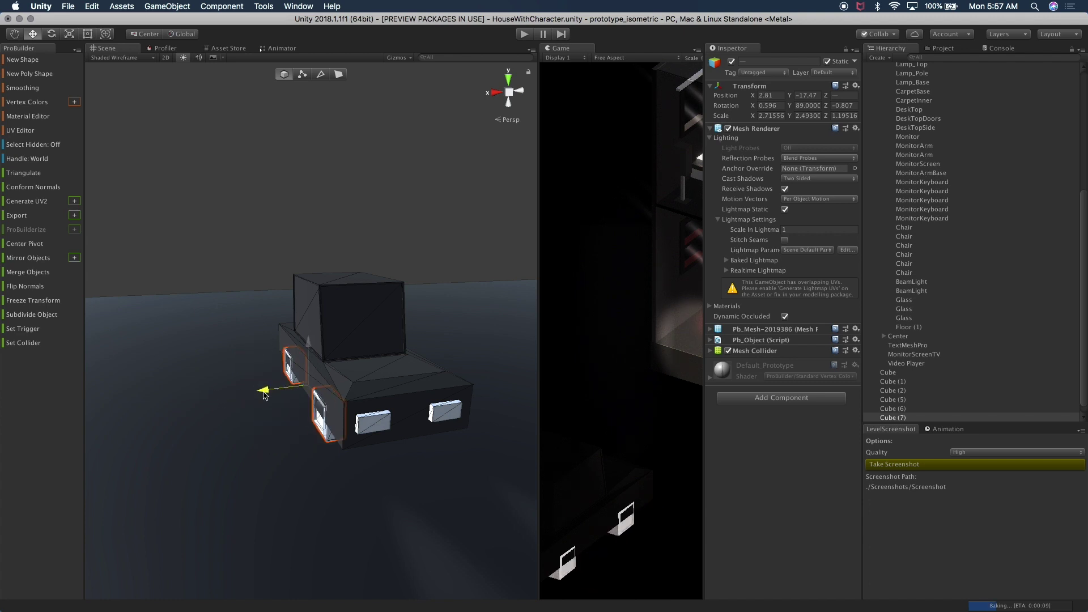
Clear the selection, dock the Game view together with the Scene view and widen it to show house and car
left_click(392, 218)
left_click_drag(386, 255, 478, 260, "alt")
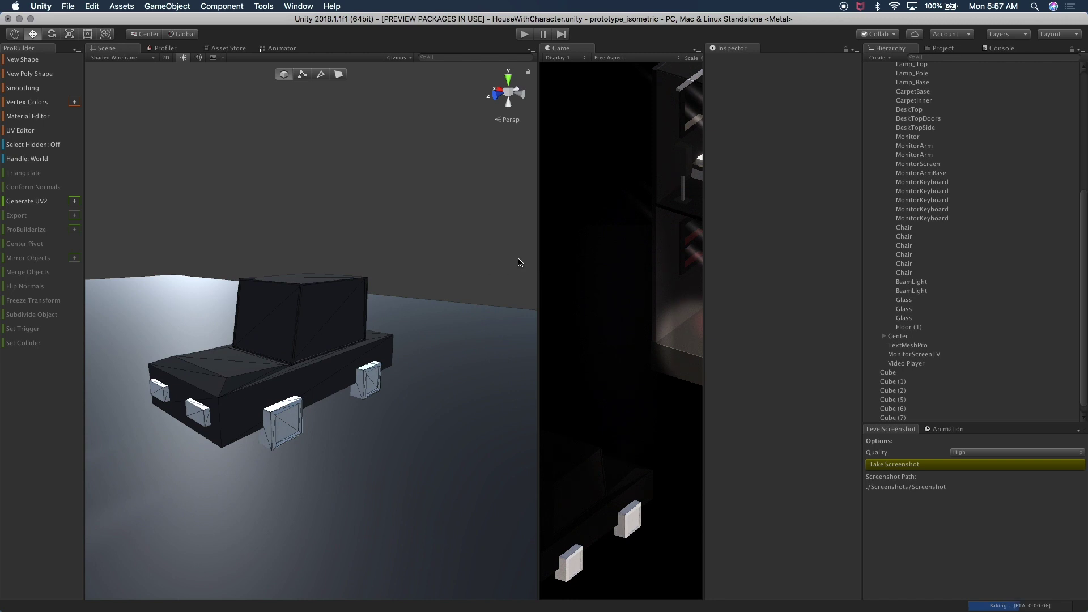
left_click_drag(539, 255, 340, 260)
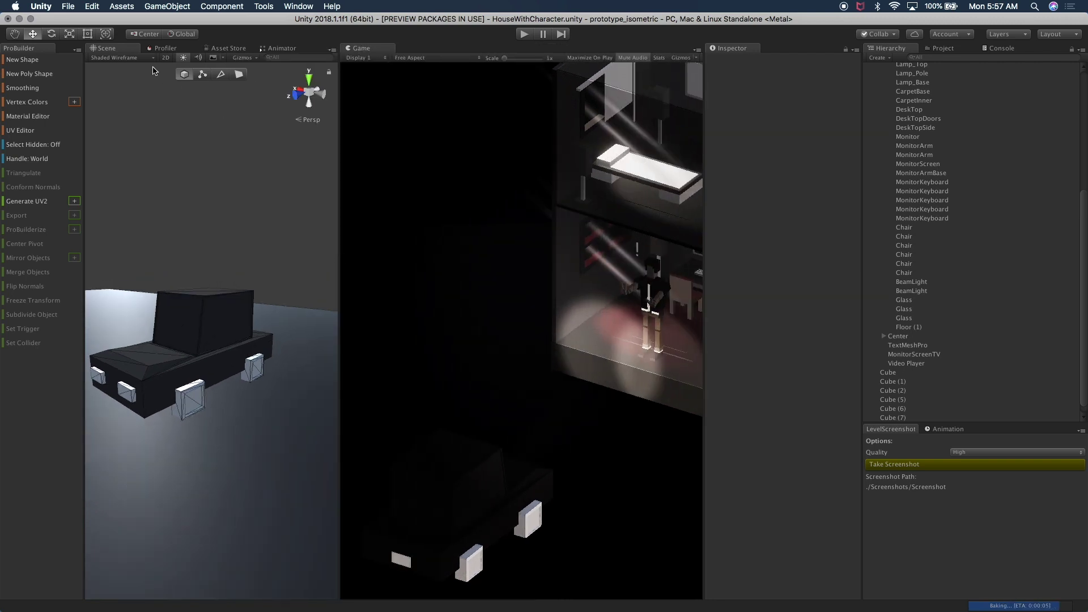
left_click_drag(362, 51, 178, 52)
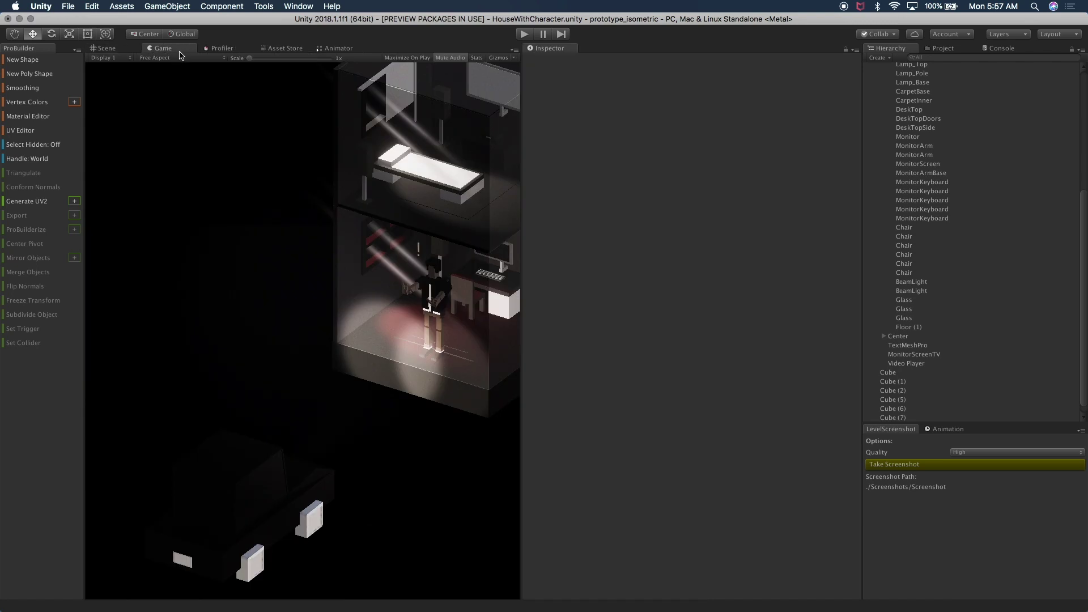
left_click_drag(522, 196, 776, 226)
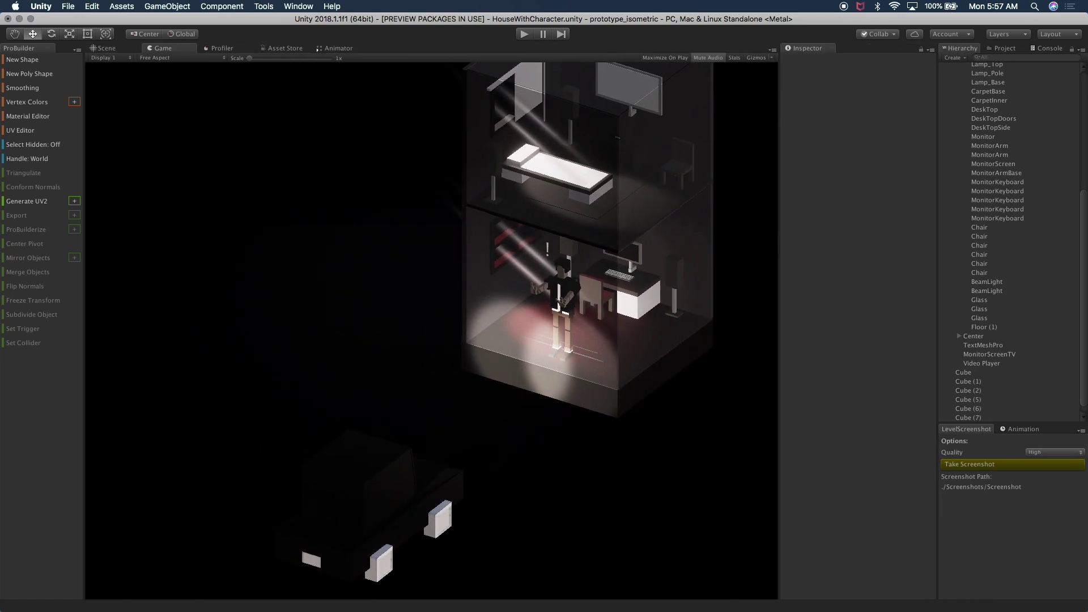